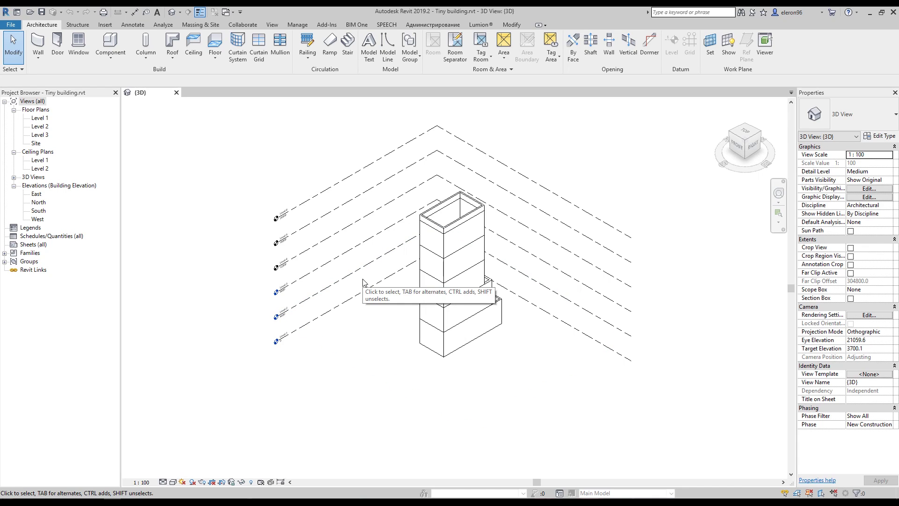
Open the Level 1 floor plan and examine the layout along grids A to D
shift+middle_drag(412, 351, 409, 371)
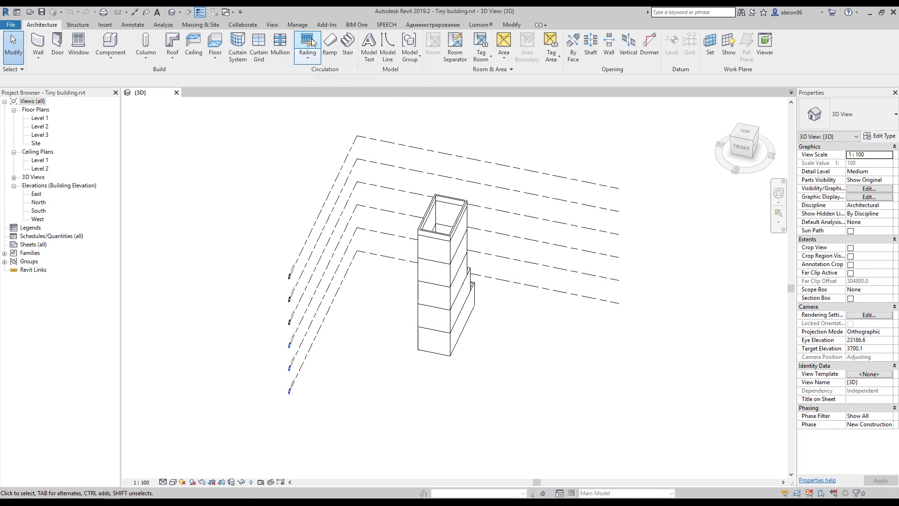
double_click(42, 120)
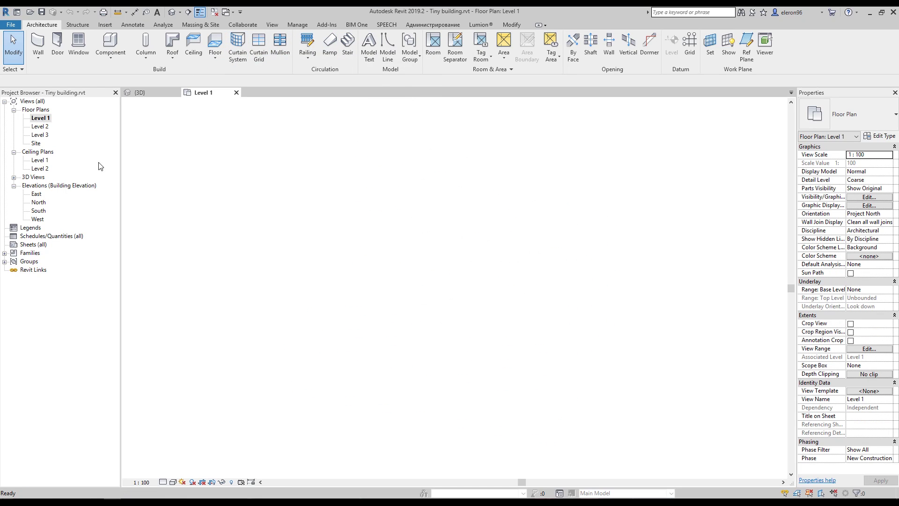
scroll(414, 219, up, 5)
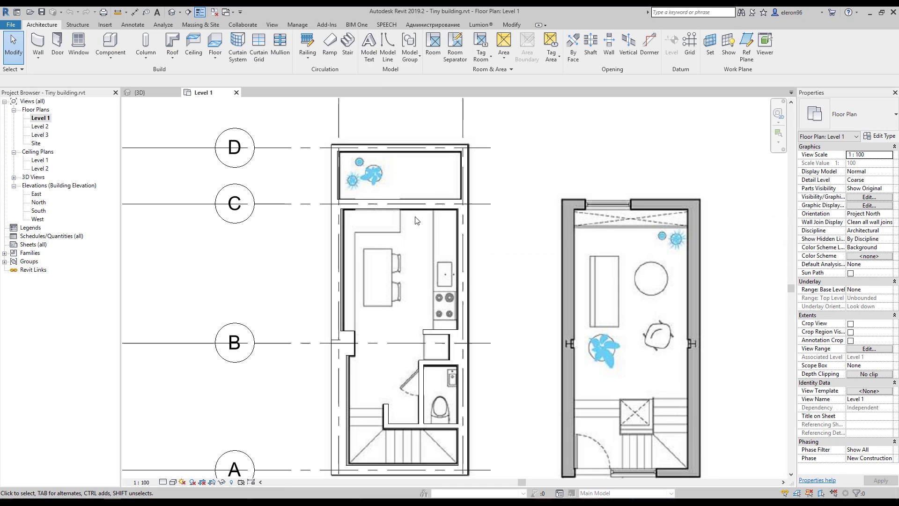
scroll(428, 249, down, 4)
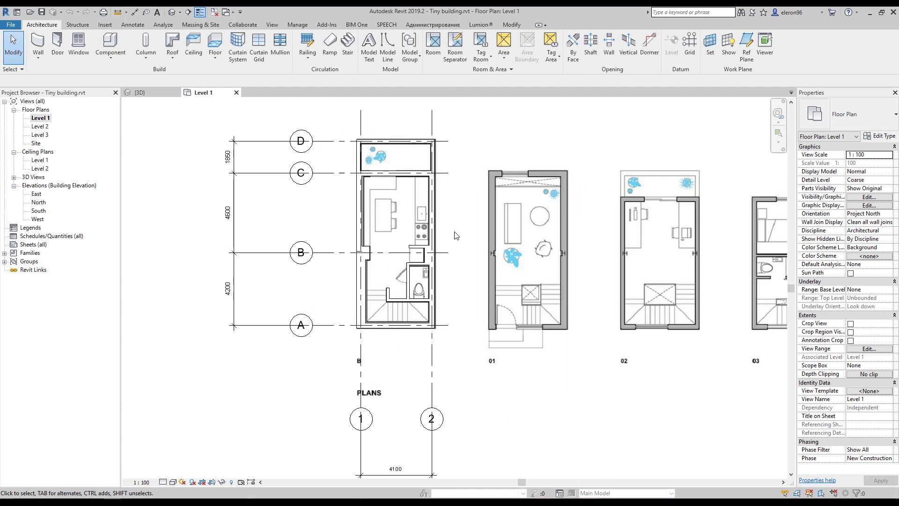
scroll(435, 270, up, 1)
middle_drag(405, 423, 356, 403)
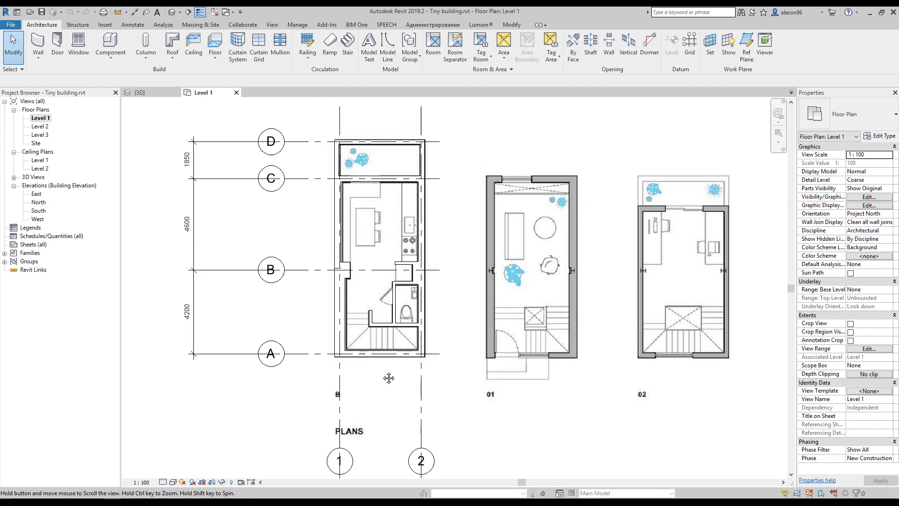
Rename the Level 1 floor plan as Basment, including its corresponding level and views
right_click(42, 118)
click(89, 255)
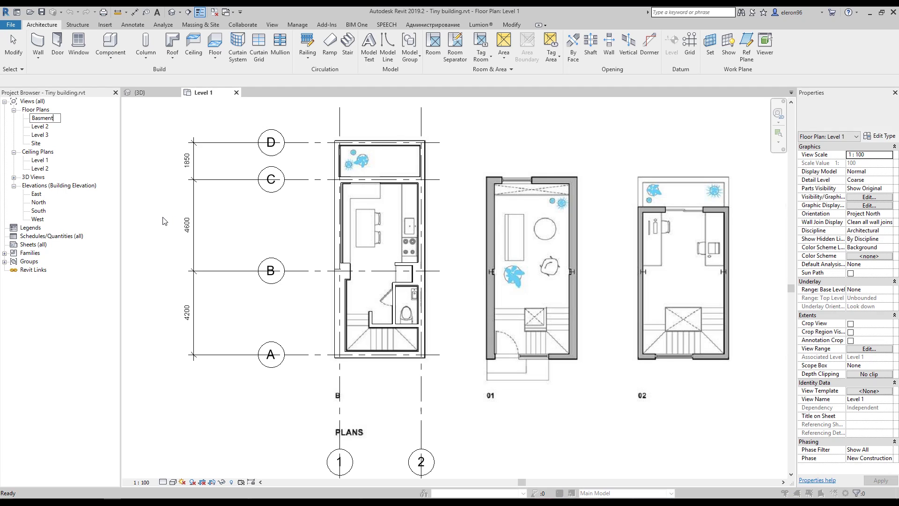
key(Return)
click(485, 262)
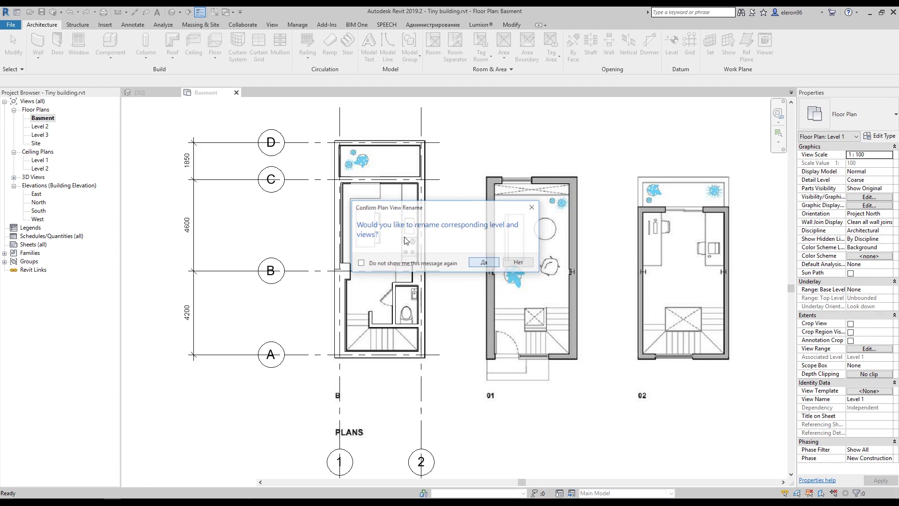
Rename the Level 2 floor plan as Level 1, including its corresponding level and views
right_click(40, 127)
click(91, 324)
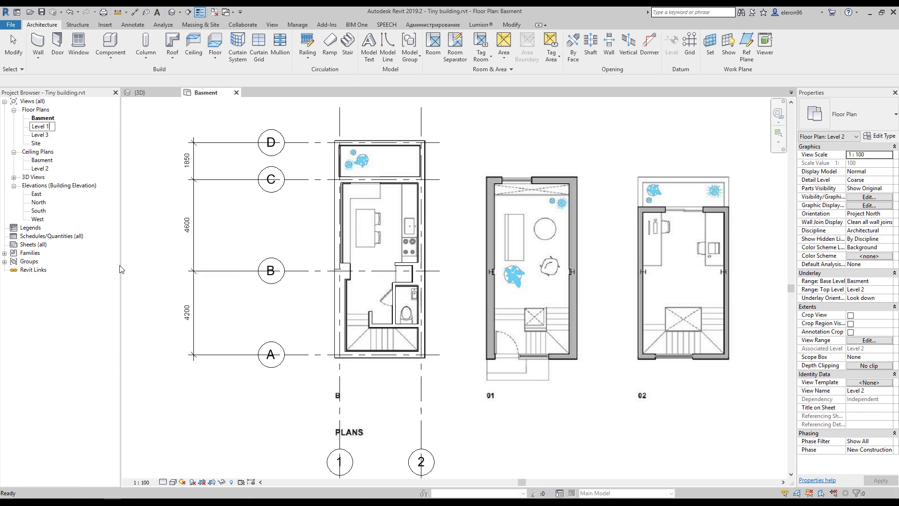
key(Return)
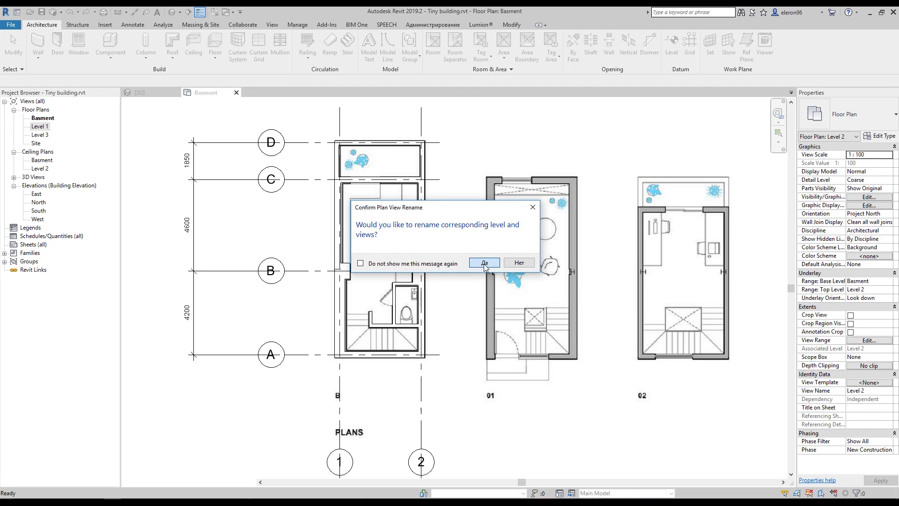
click(485, 263)
In the East elevation, rename the 8000 mm level as Level 2 together with its corresponding views
double_click(36, 195)
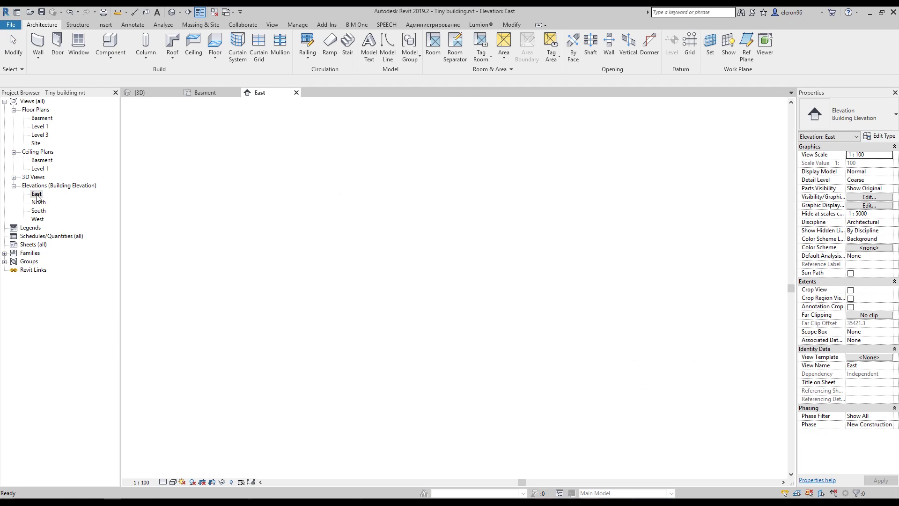
scroll(341, 237, down, 2)
scroll(604, 341, up, 3)
scroll(642, 363, up, 1)
middle_drag(642, 363, 498, 380)
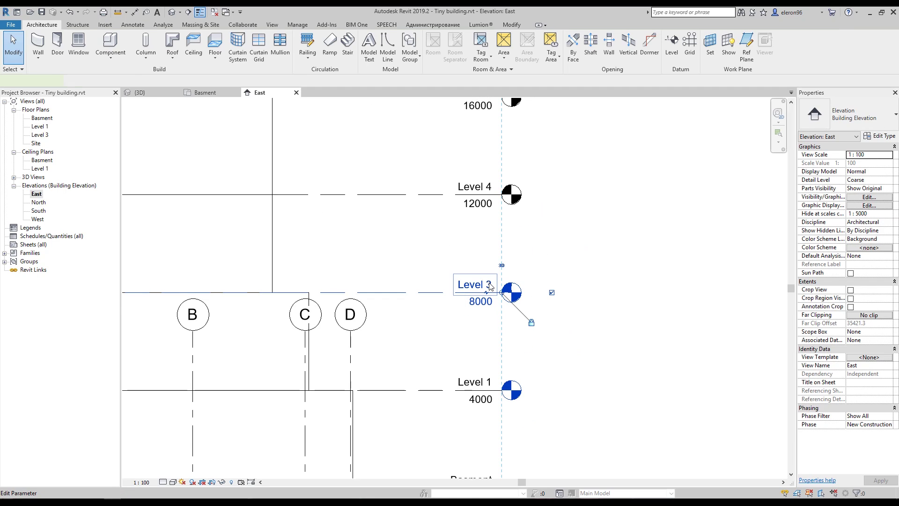
double_click(468, 284)
click(480, 284)
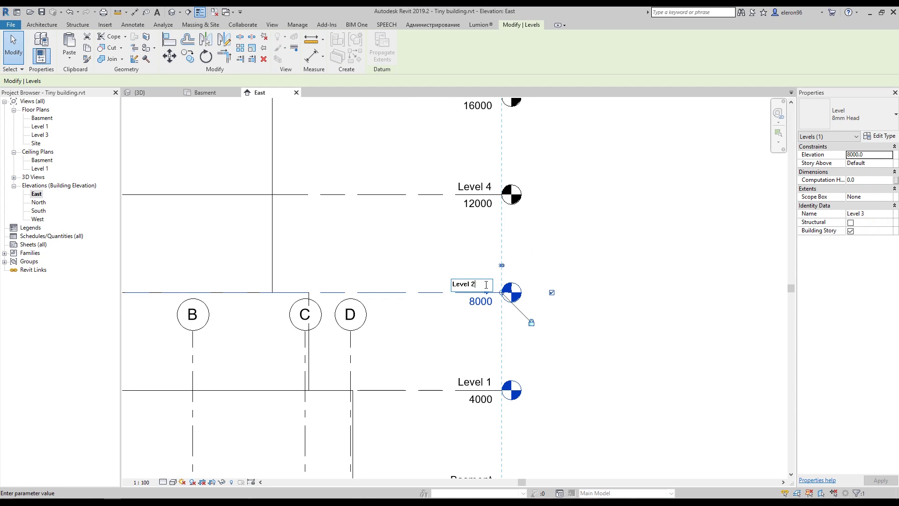
text(2)
key(Return)
click(484, 257)
Rename the 12000 mm level as Level 3 and the 16000 mm level as Level 4
middle_drag(583, 183, 539, 318)
double_click(461, 277)
click(468, 279)
key(Return)
double_click(477, 267)
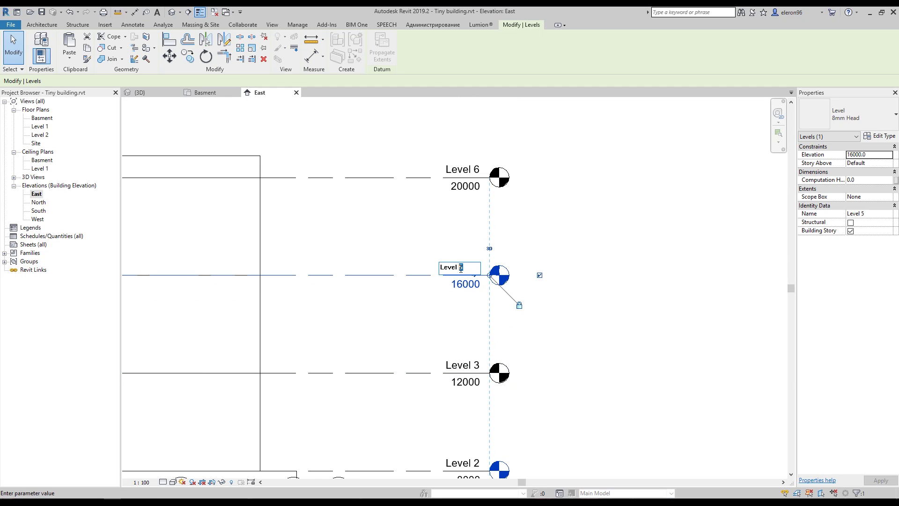
text(4)
key(Return)
Rename the topmost level, at 20000 mm, as Level R
double_click(461, 169)
click(465, 169)
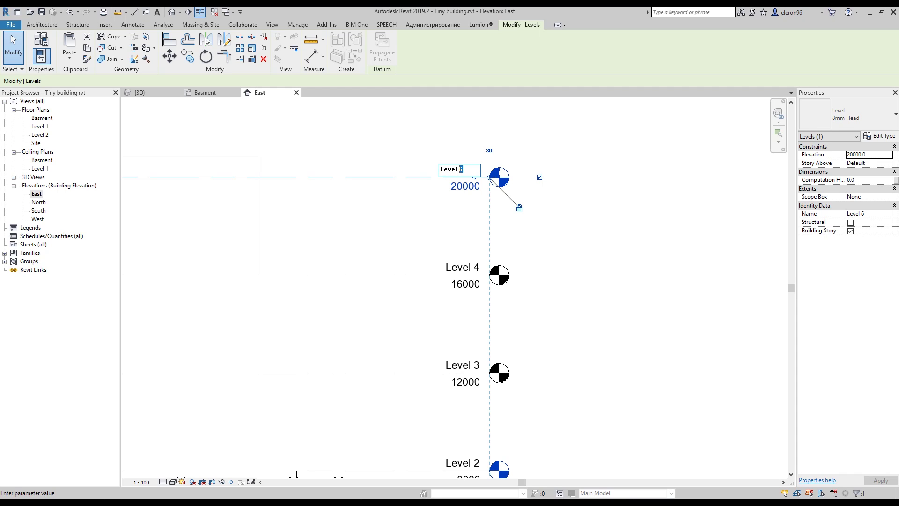
text(R)
key(Return)
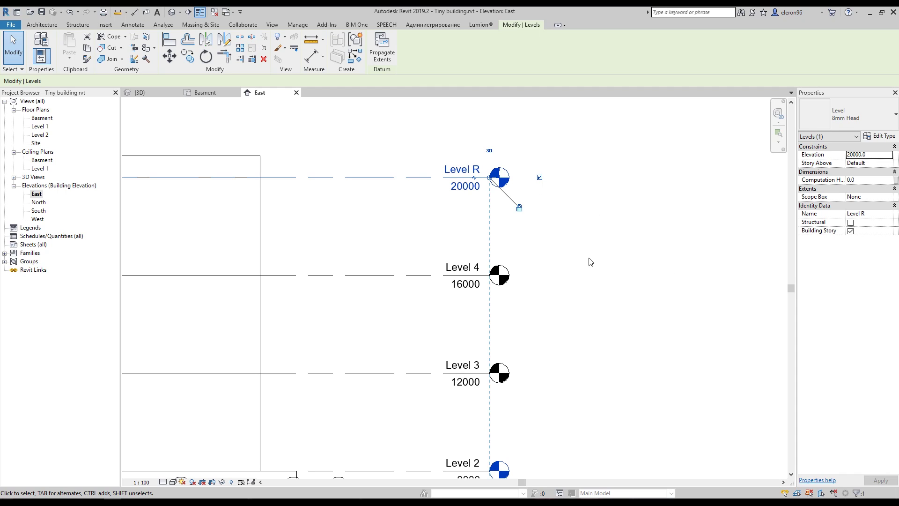
In the Basment plan, sketch a rectangular Generic Floor - 400mm boundary from the wall end at grid C to the corner at grids A and 2
click(205, 92)
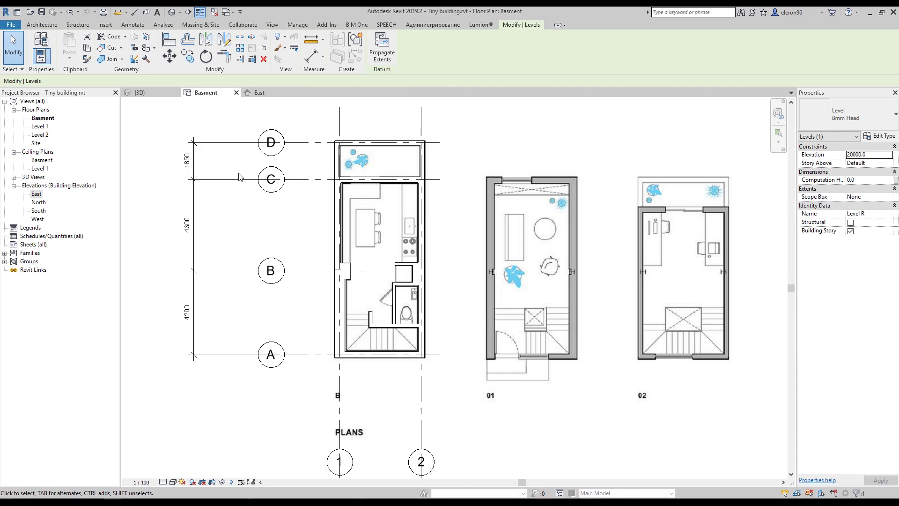
click(470, 337)
scroll(473, 216, up, 4)
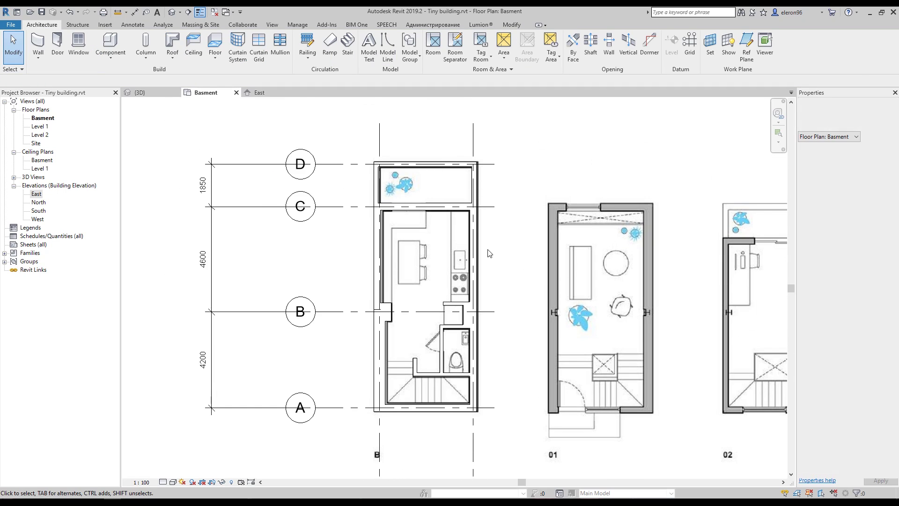
scroll(473, 216, up, 2)
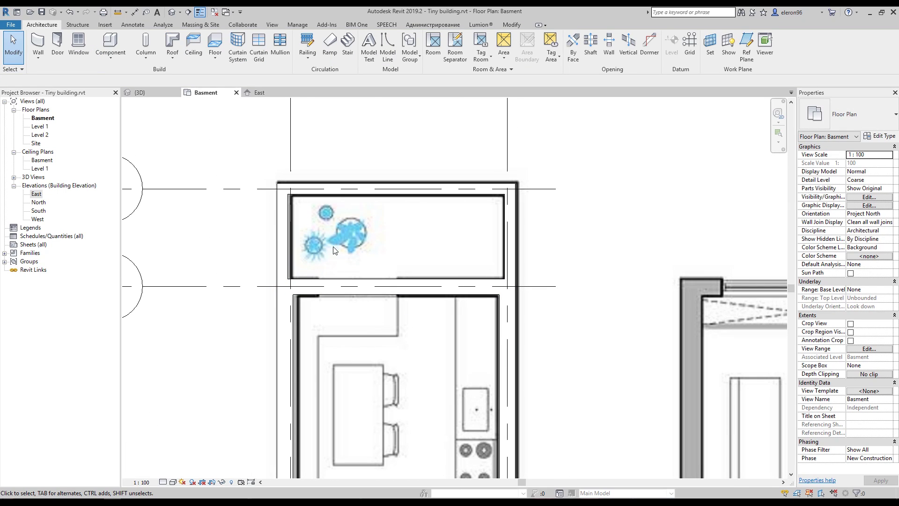
click(215, 45)
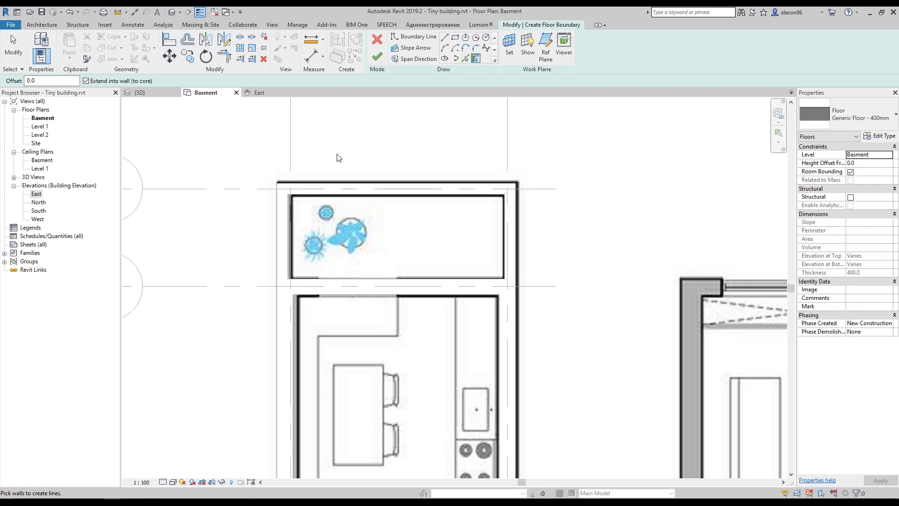
click(456, 39)
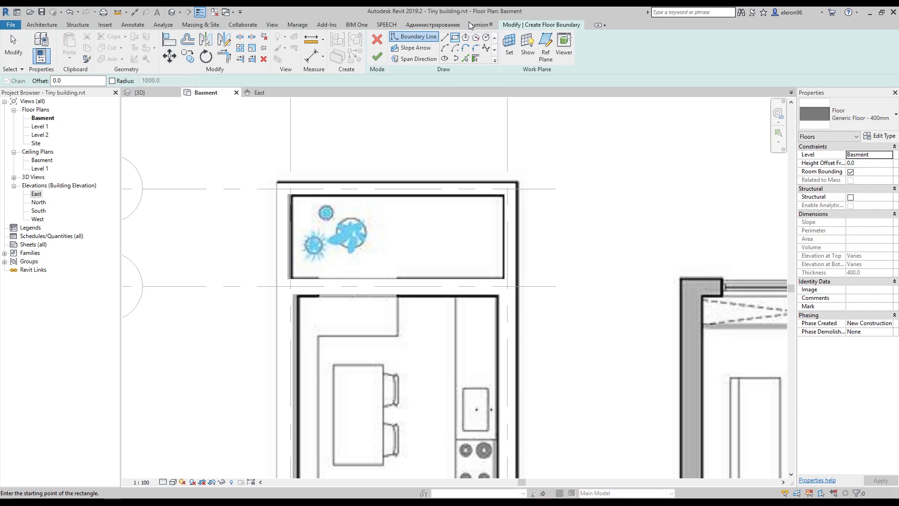
middle_drag(379, 266, 438, 220)
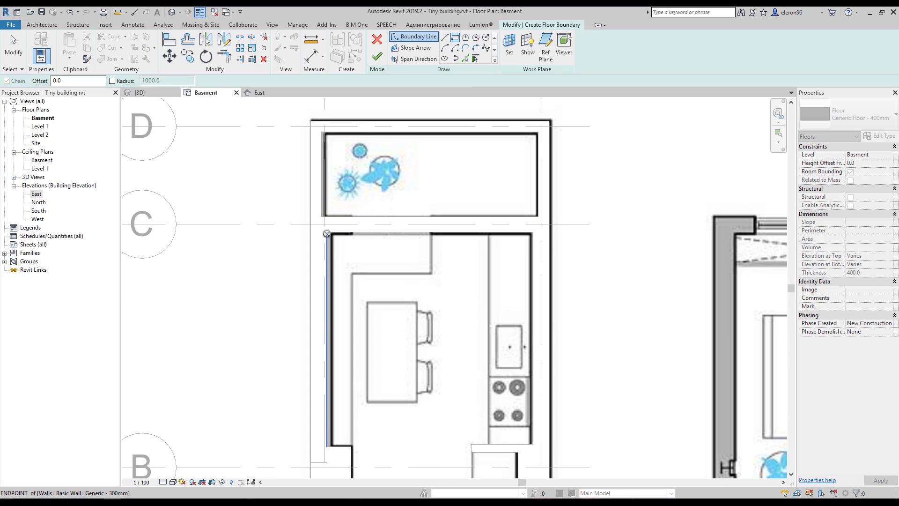
scroll(323, 225, down, 2)
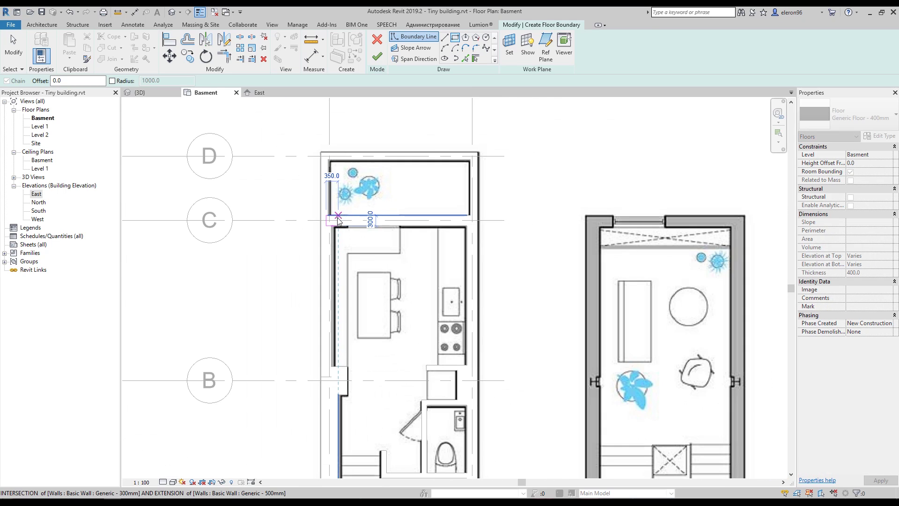
scroll(328, 227, up, 6)
click(284, 238)
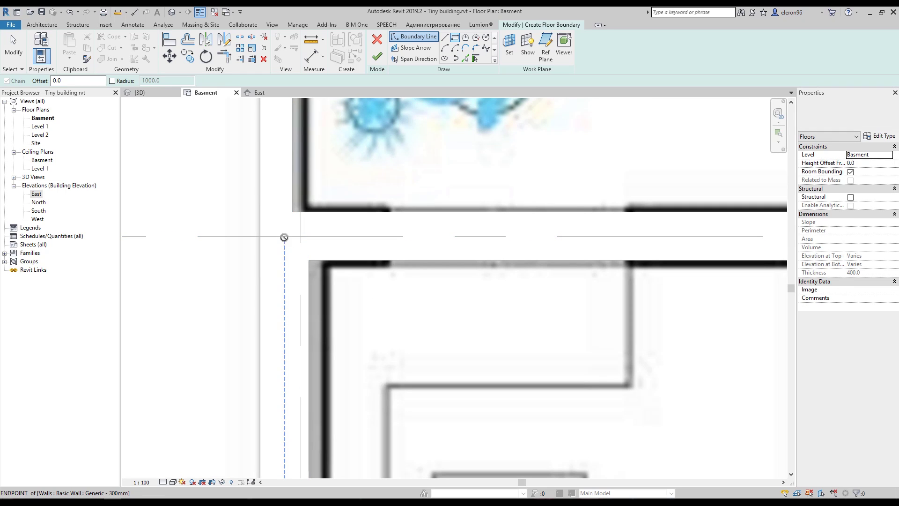
scroll(344, 223, down, 4)
middle_drag(486, 419, 458, 174)
scroll(487, 321, up, 2)
middle_drag(510, 413, 493, 289)
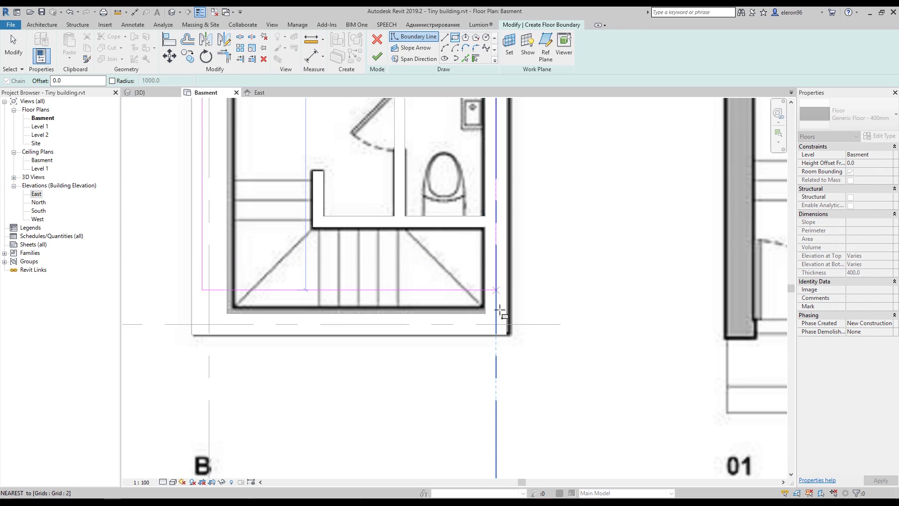
scroll(500, 312, up, 2)
click(493, 330)
Check the floor boundary's edge along grid C, finish the floor sketch and deselect the new floor
scroll(529, 295, down, 4)
middle_drag(535, 164, 539, 290)
scroll(490, 185, up, 1)
scroll(490, 185, up, 2)
middle_drag(470, 217, 414, 248)
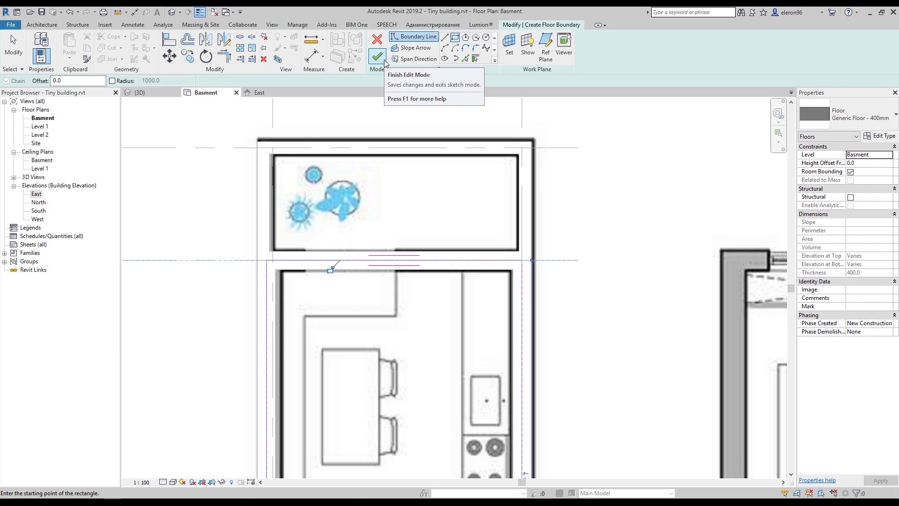
click(385, 60)
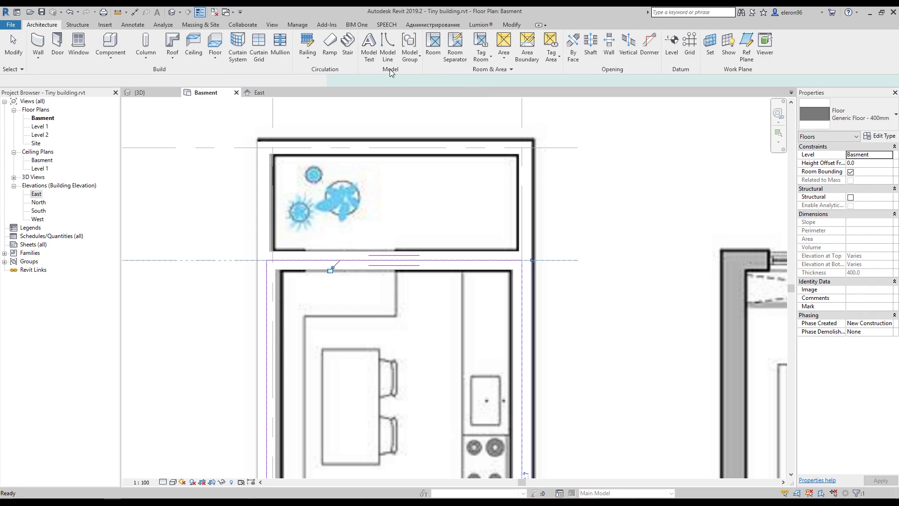
key(Escape)
Create a second Generic Floor - 400mm between grids C and D as a rectangle about 4250 by 1850 mm, ending at grid 2
click(215, 44)
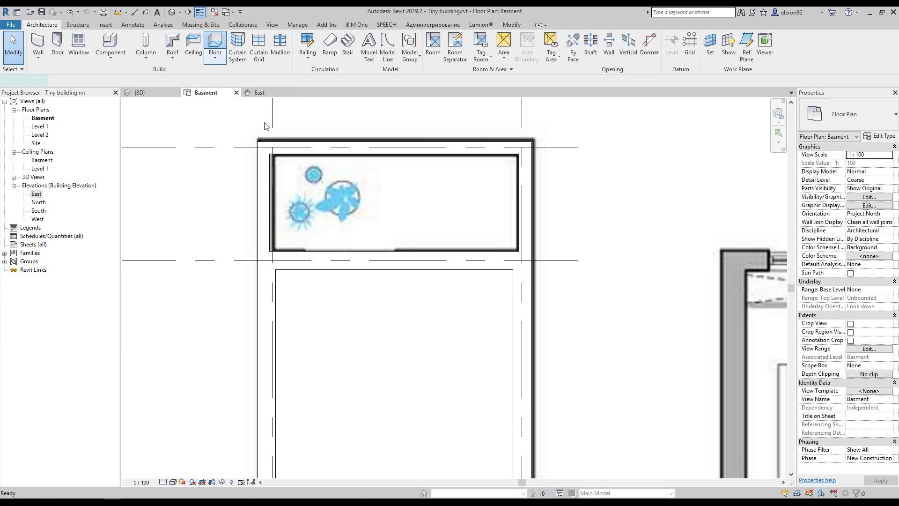
click(455, 37)
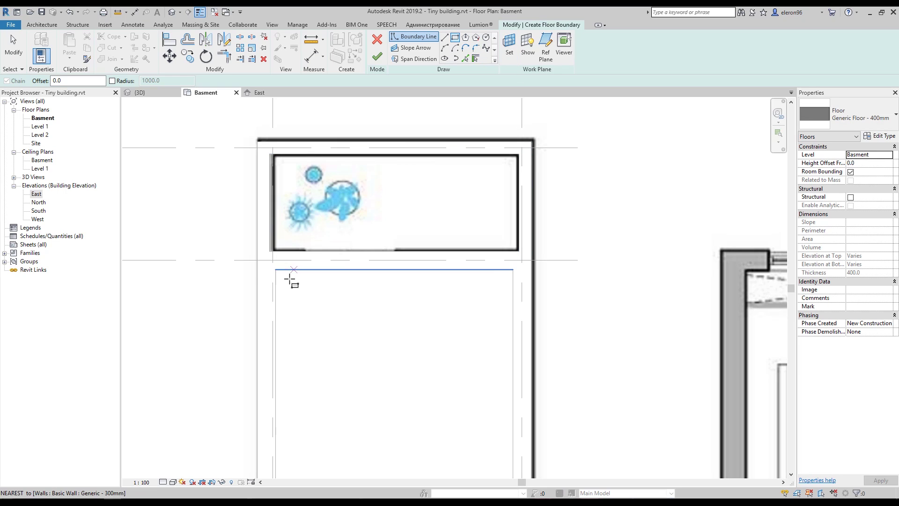
click(263, 260)
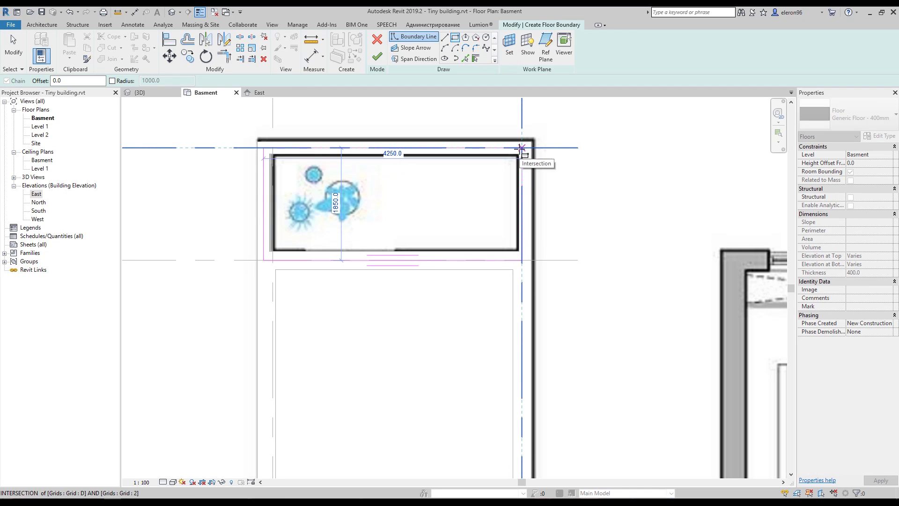
click(522, 148)
click(377, 56)
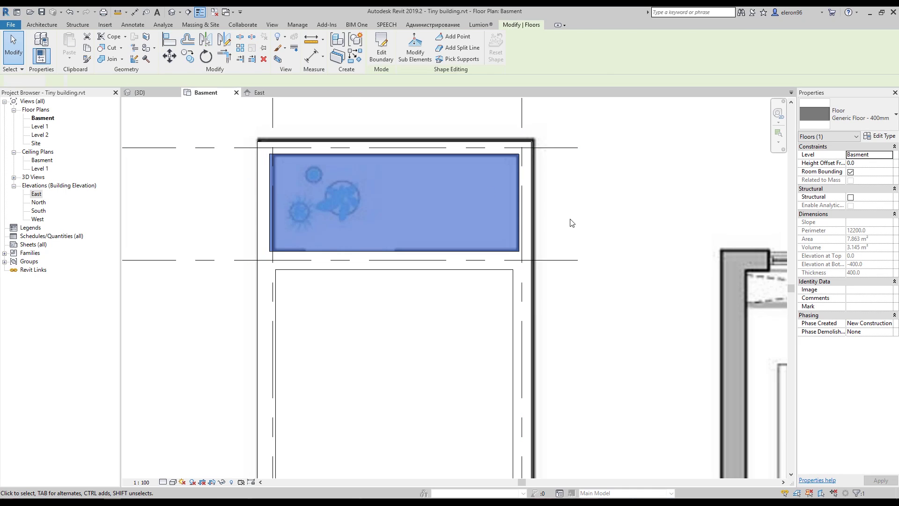
click(572, 223)
Select the main floor and the small floor between grids C and D in turn to examine their extents against the plan image
scroll(468, 196, down, 4)
middle_drag(473, 208, 393, 205)
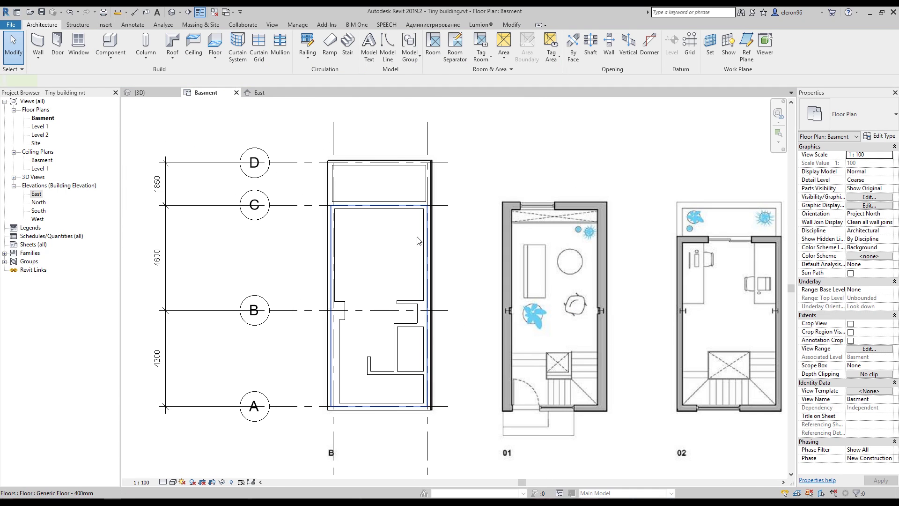
click(382, 270)
click(381, 271)
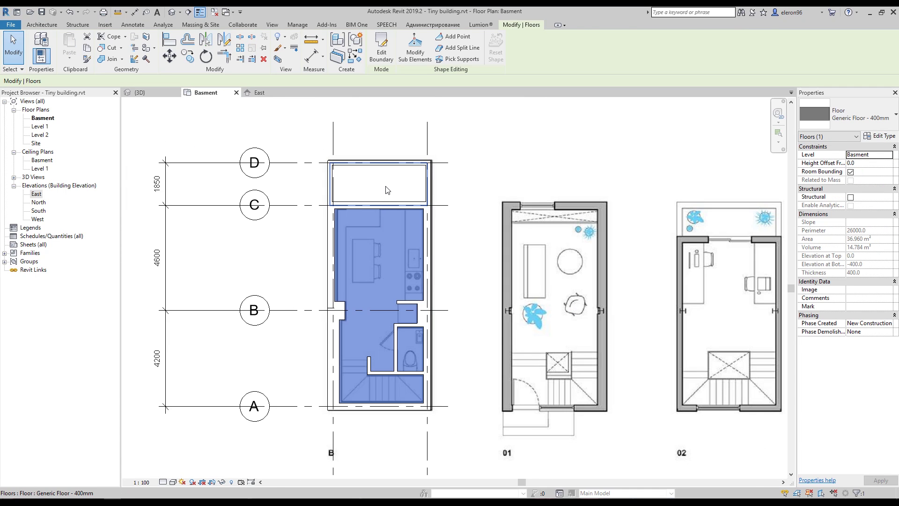
click(386, 189)
key(Escape)
scroll(392, 188, up, 2)
click(393, 190)
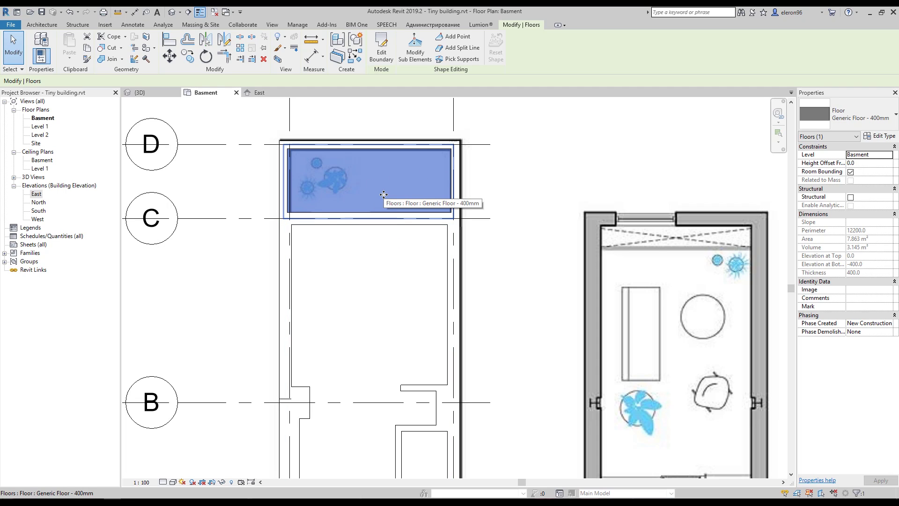
click(393, 311)
middle_drag(393, 311, 401, 190)
middle_drag(375, 244, 417, 236)
scroll(367, 374, down, 1)
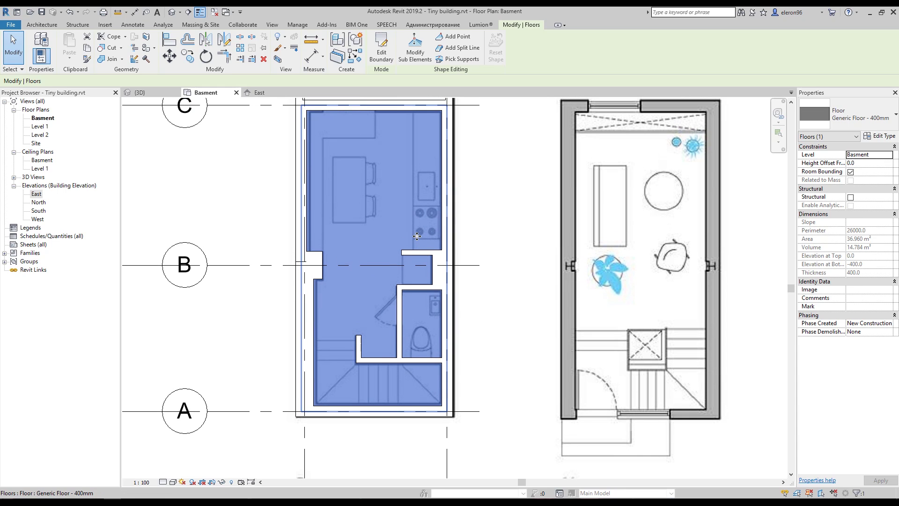
scroll(416, 248, up, 5)
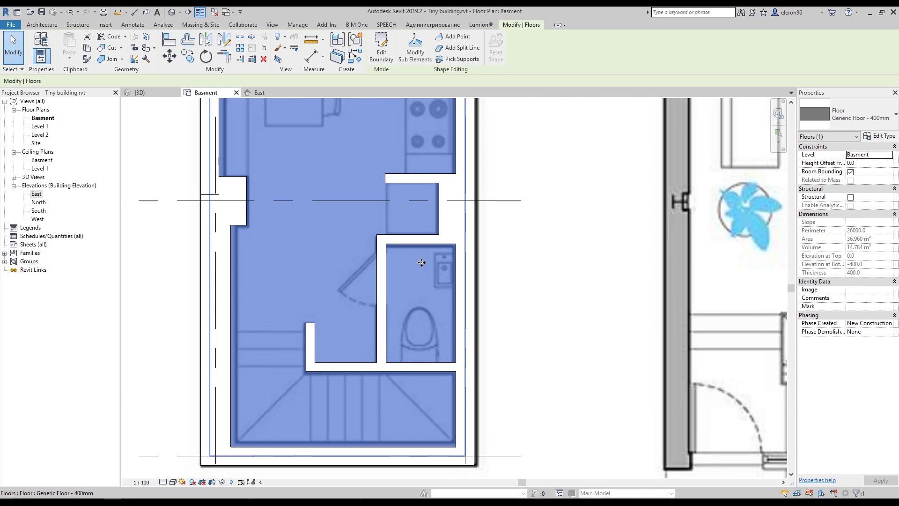
Deselect the floor and start a Split Face sketch on the main basement floor around the bathroom
middle_drag(286, 174, 312, 190)
key(Escape)
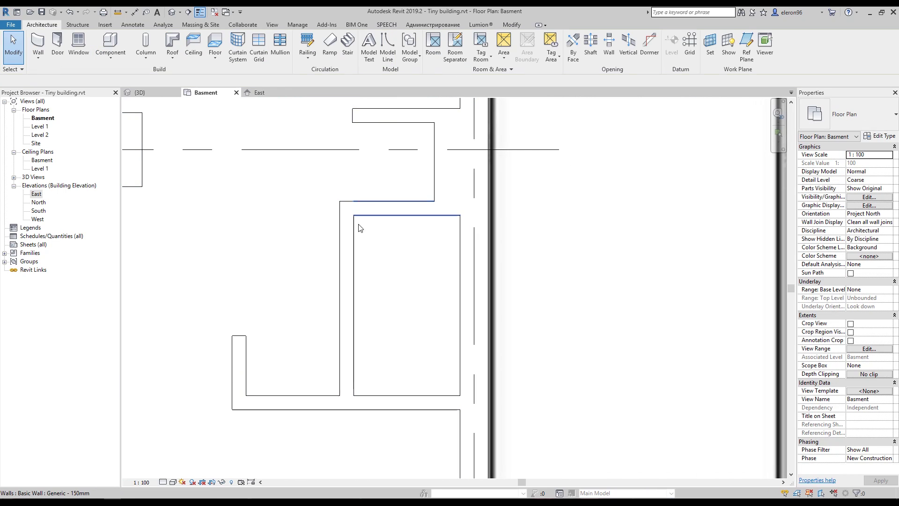
scroll(528, 215, down, 2)
middle_drag(522, 258, 499, 343)
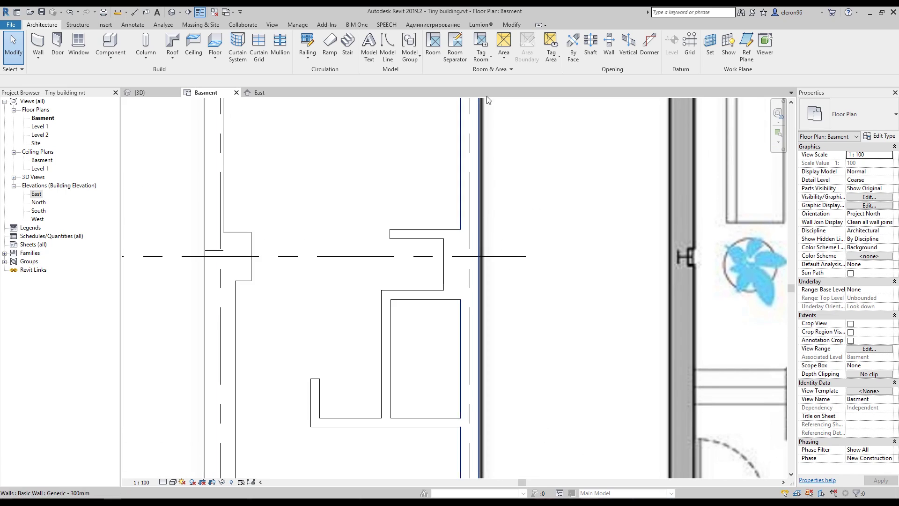
click(511, 25)
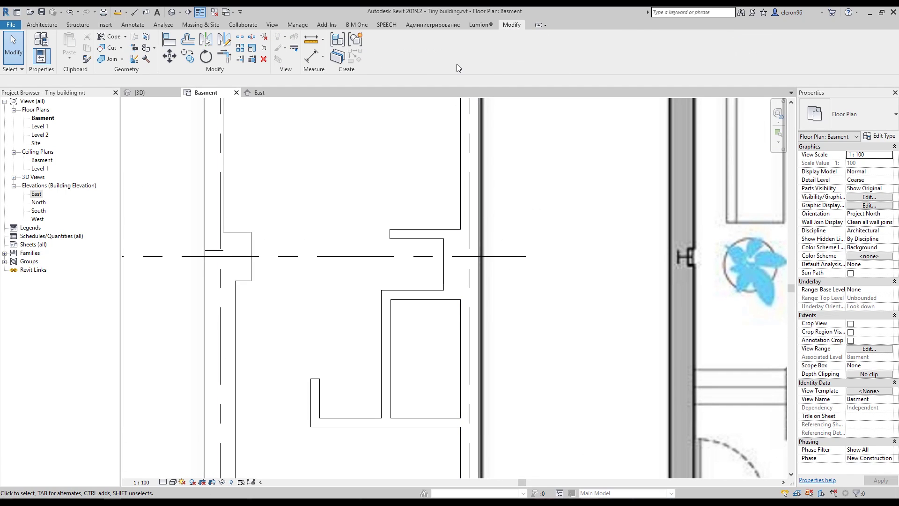
click(147, 38)
click(344, 209)
middle_drag(416, 230, 375, 155)
scroll(394, 193, up, 2)
middle_drag(438, 221, 482, 216)
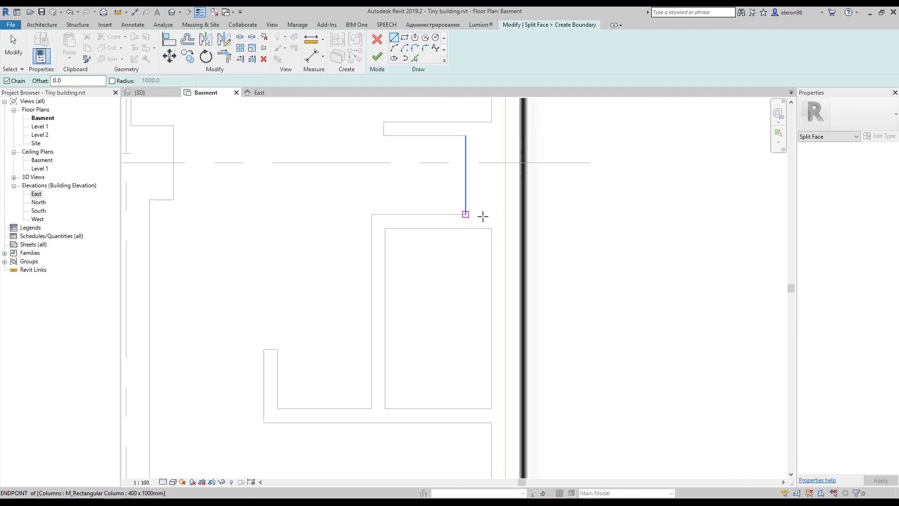
Sketch the split boundary along the outer faces of the bathroom walls, starting and ending at the floor edge on grid 2, and finish it
click(505, 213)
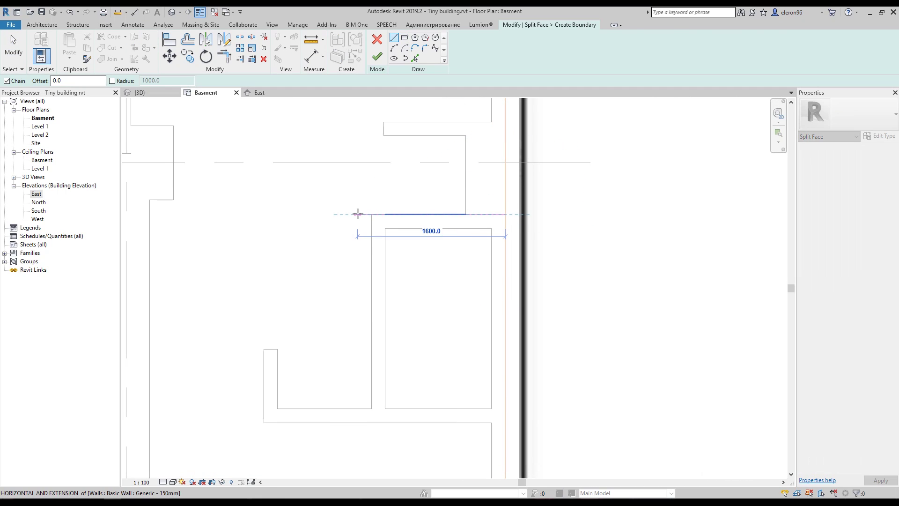
click(372, 214)
middle_drag(385, 366, 375, 242)
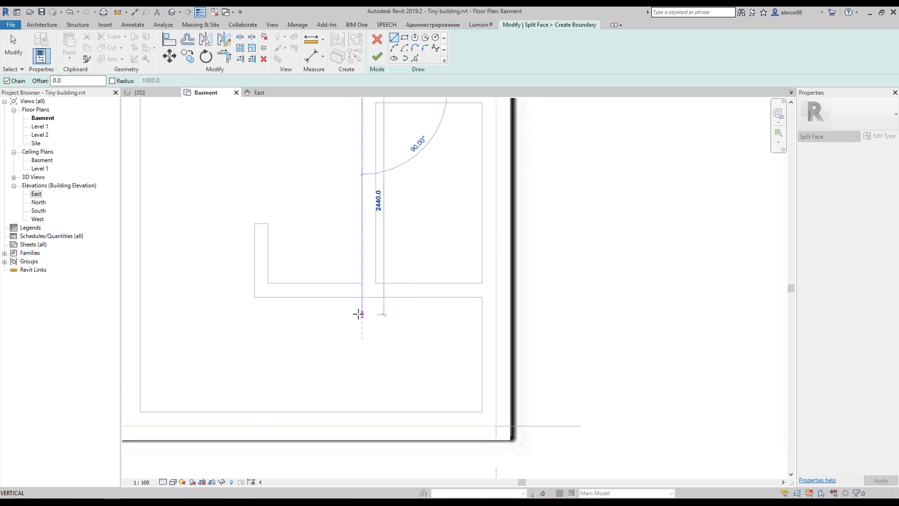
click(362, 297)
click(496, 297)
key(Escape)
click(377, 56)
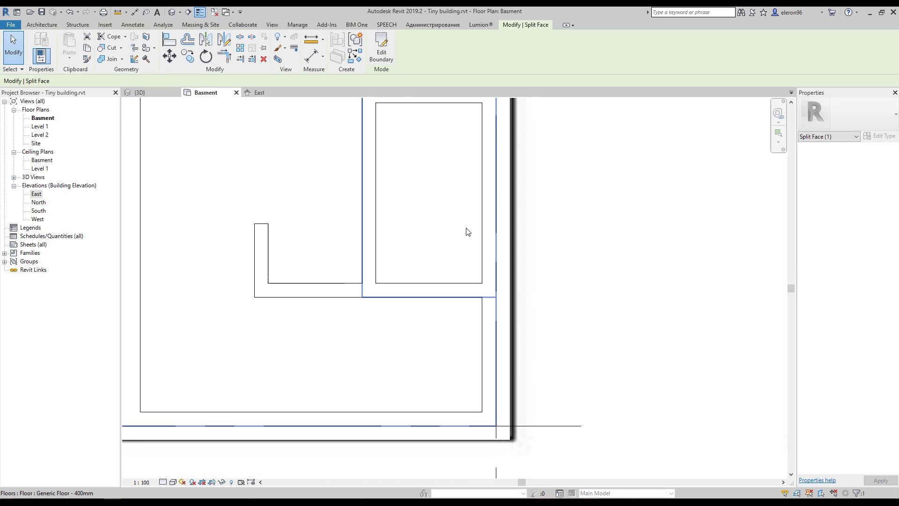
scroll(467, 233, down, 3)
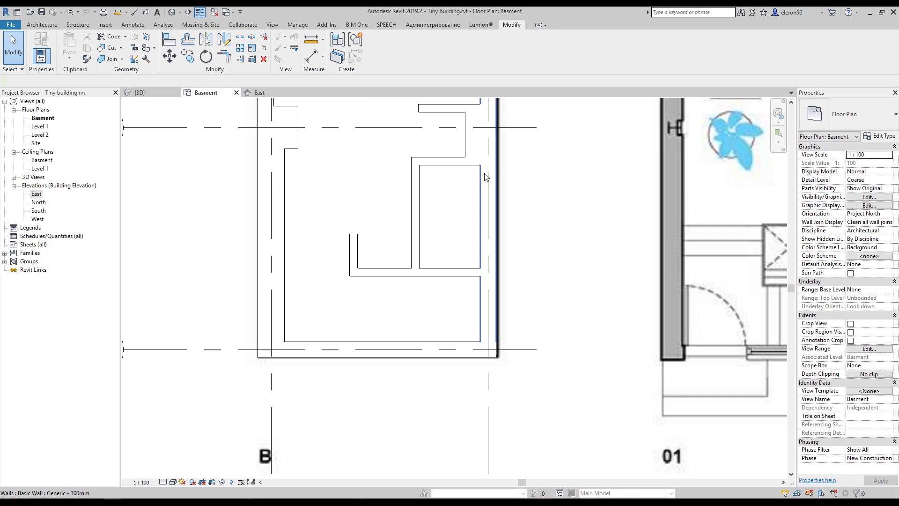
middle_drag(410, 142, 355, 193)
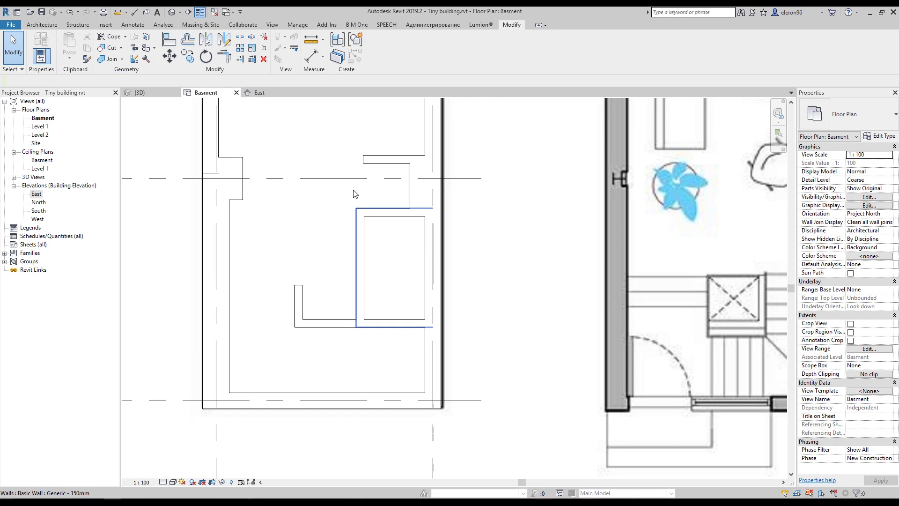
click(149, 47)
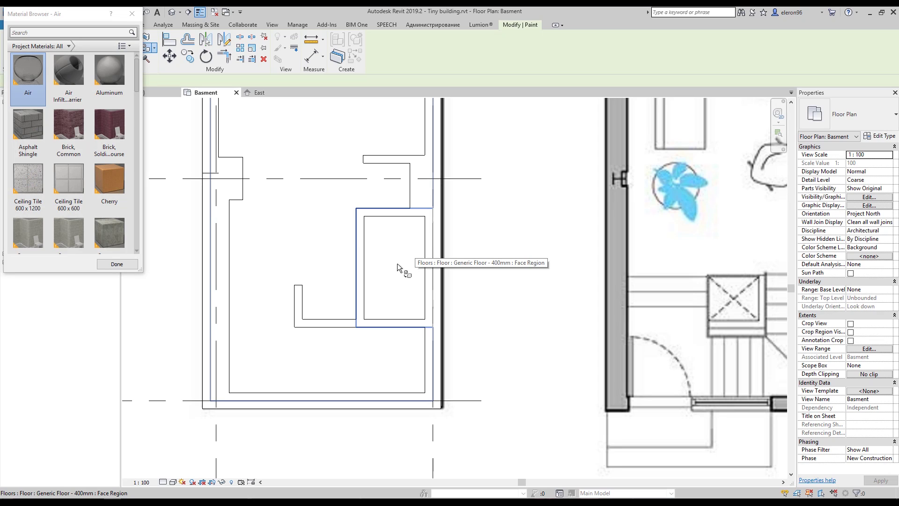
key(Escape)
key(Escape)
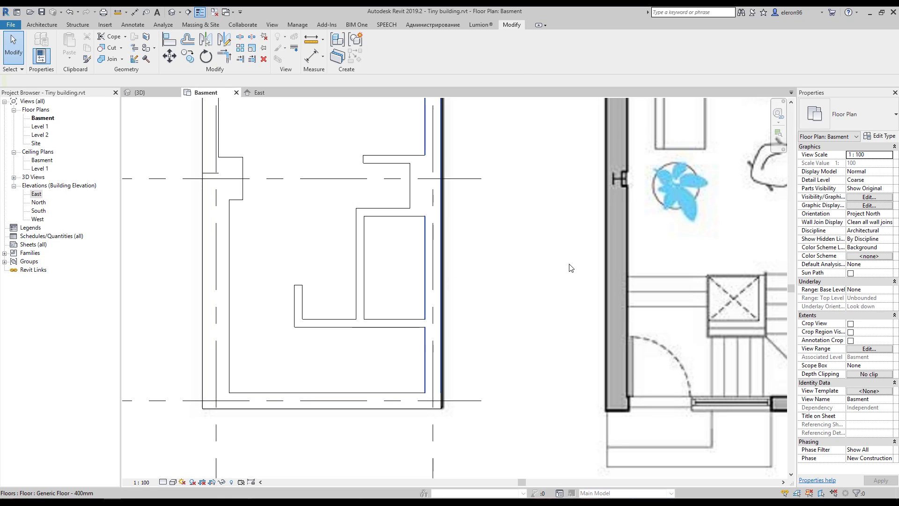
Open the Level 1 floor plan and bring the building outline between grids B and D into view
scroll(520, 262, down, 3)
middle_drag(465, 191, 216, 226)
middle_drag(348, 263, 463, 209)
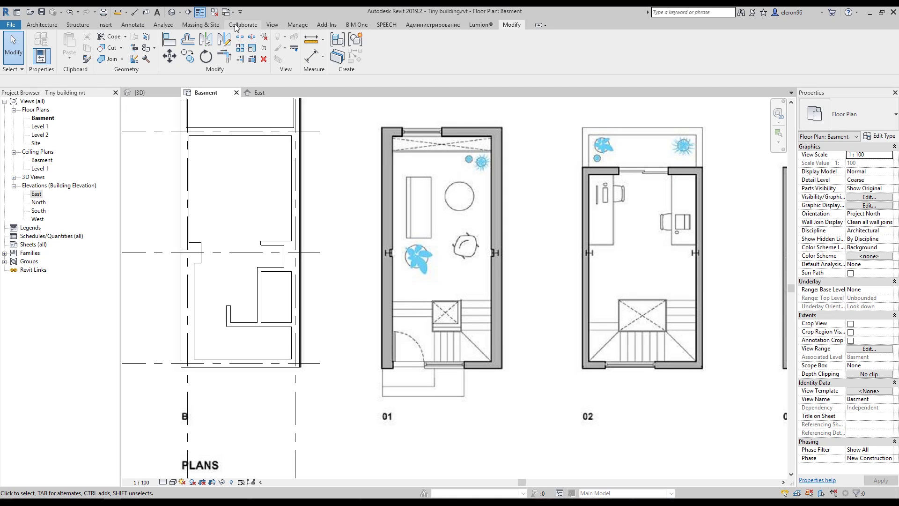
click(272, 24)
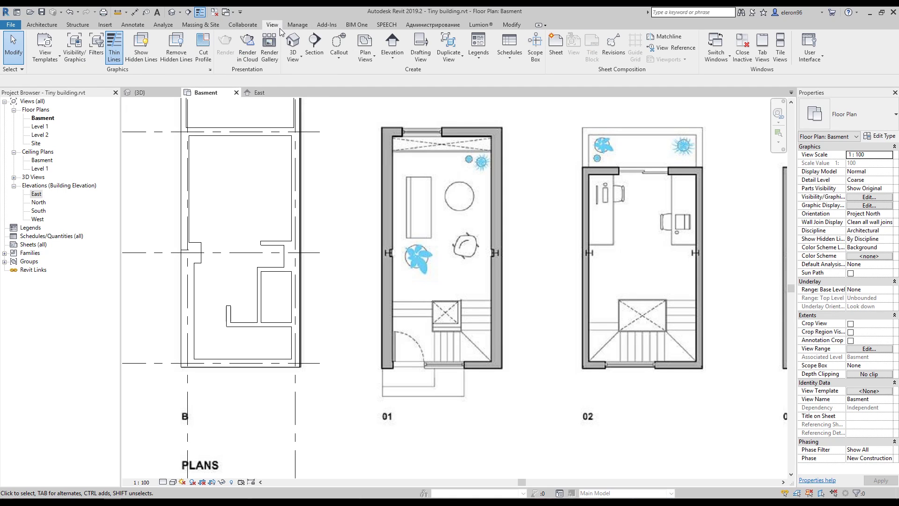
click(49, 124)
double_click(40, 126)
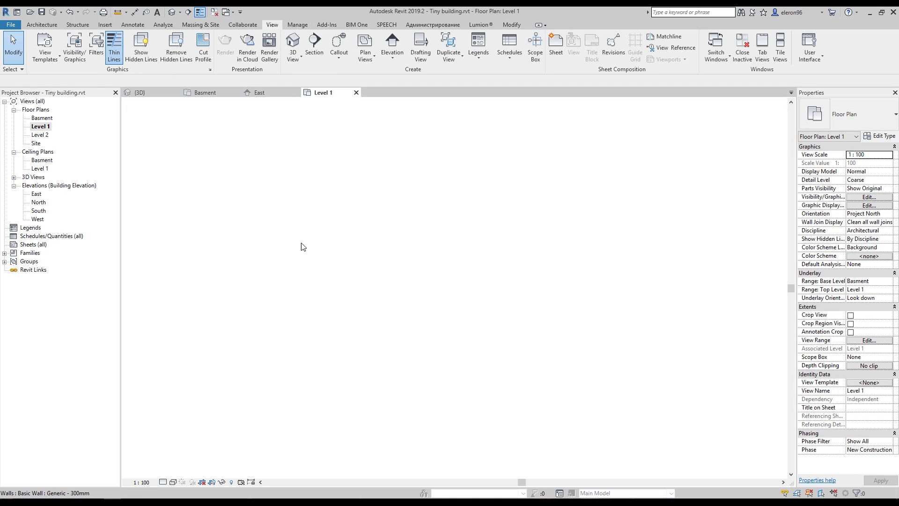
middle_drag(301, 243, 426, 218)
scroll(420, 203, up, 1)
middle_drag(450, 115, 454, 159)
scroll(421, 161, up, 3)
Sketch a rectangular Generic Floor - 400mm boundary on Level 1 from the wall centreline corner at grid C to the corner at grids A and 2
click(42, 25)
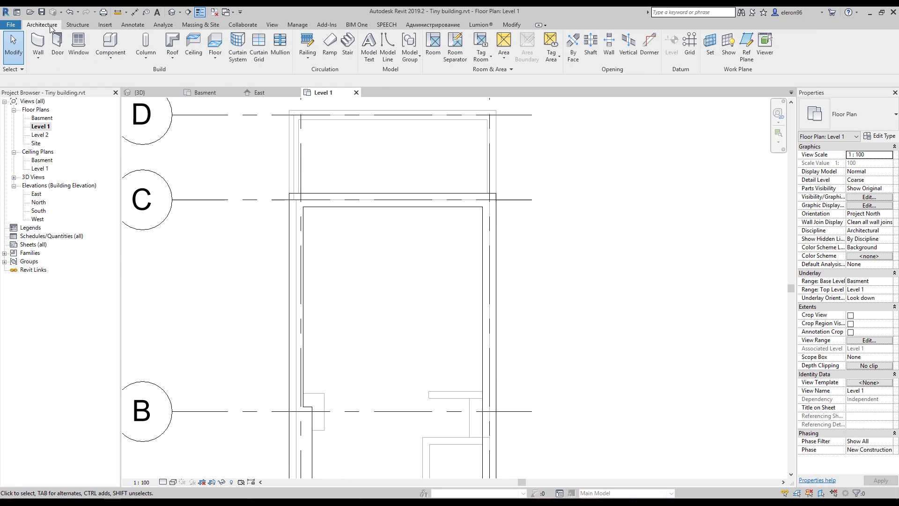
click(217, 45)
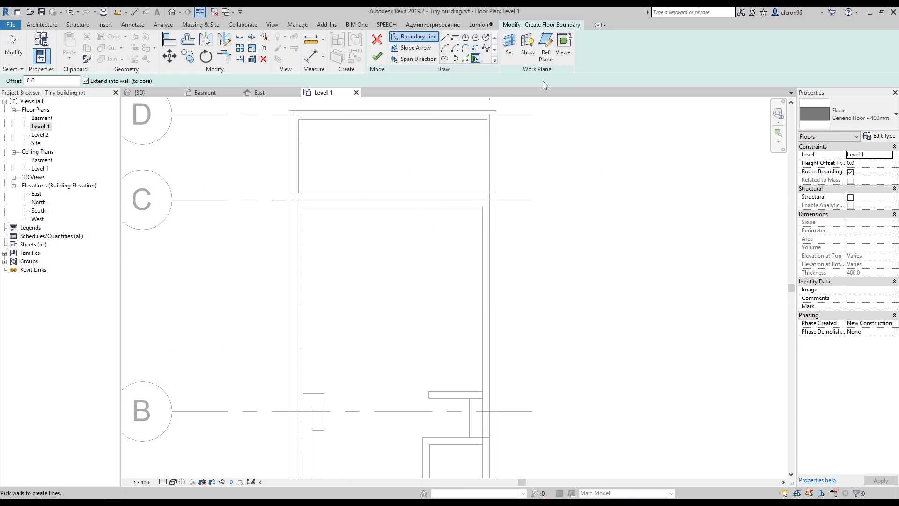
click(454, 39)
scroll(317, 209, up, 2)
scroll(261, 190, up, 2)
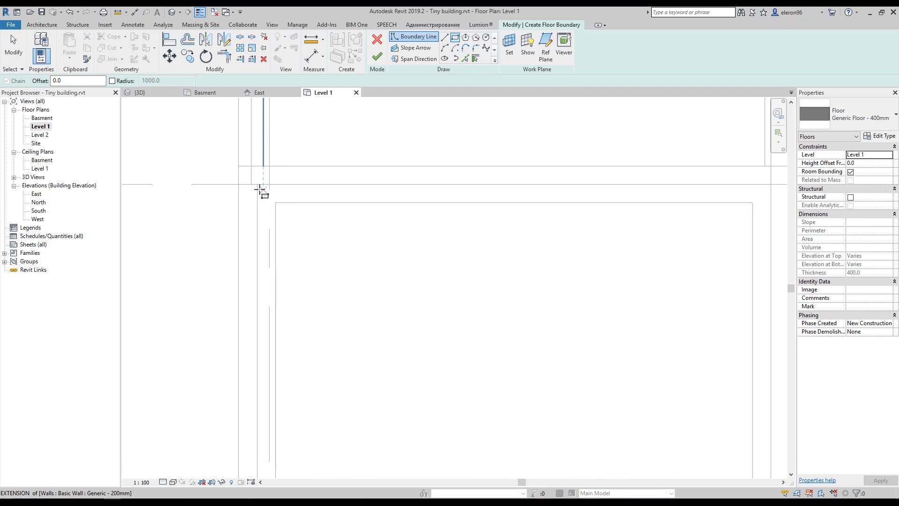
click(257, 184)
scroll(281, 195, down, 3)
scroll(452, 384, up, 3)
scroll(452, 385, up, 2)
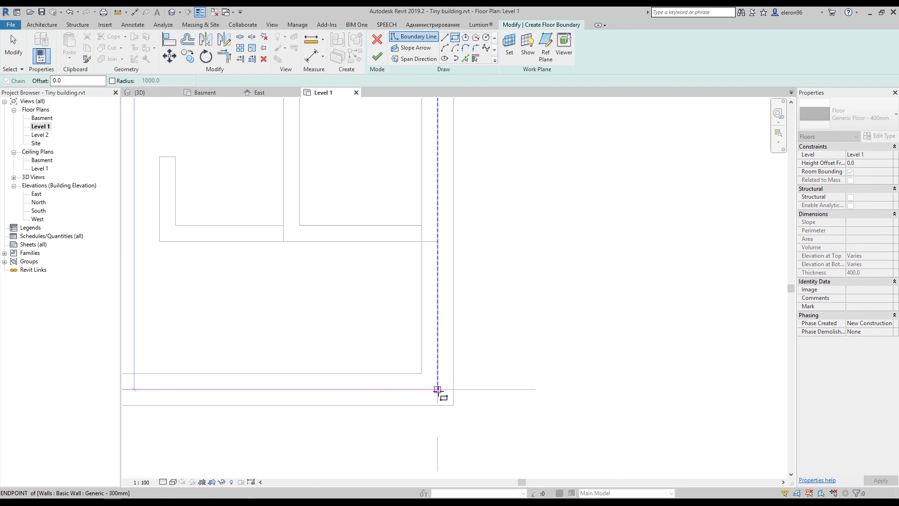
click(438, 389)
Finish the Level 1 floor sketch, decline attaching the walls to the floor's bottom, and deselect the new floor
scroll(512, 271, down, 2)
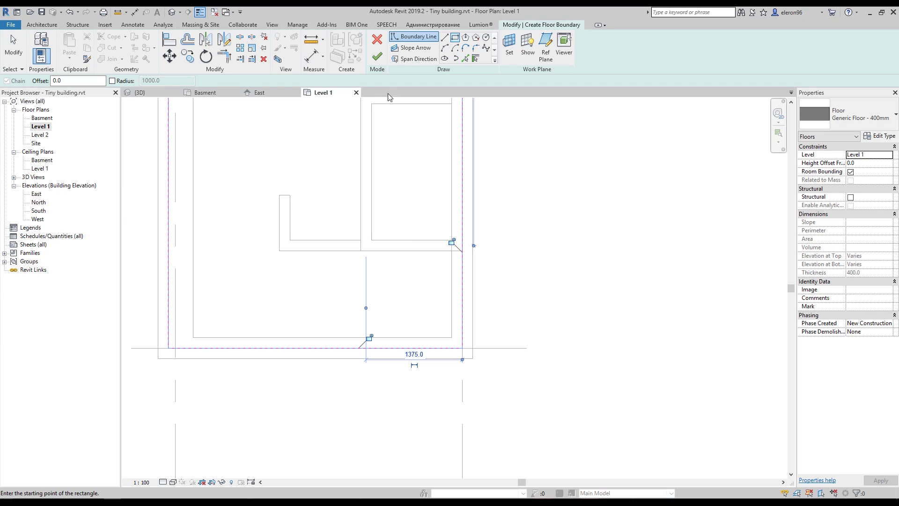
click(377, 56)
scroll(479, 281, down, 5)
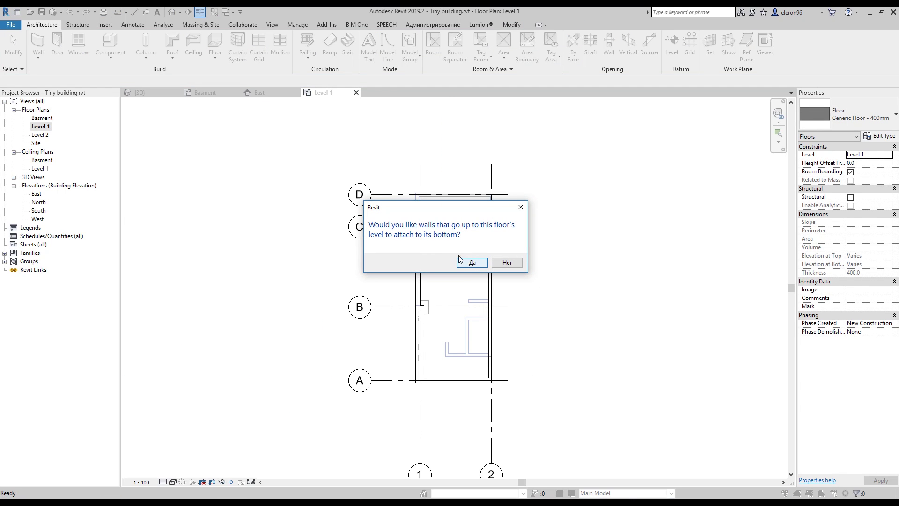
click(506, 262)
scroll(501, 391, up, 6)
click(530, 281)
scroll(497, 299, down, 4)
middle_drag(528, 288, 446, 322)
middle_drag(417, 234, 421, 293)
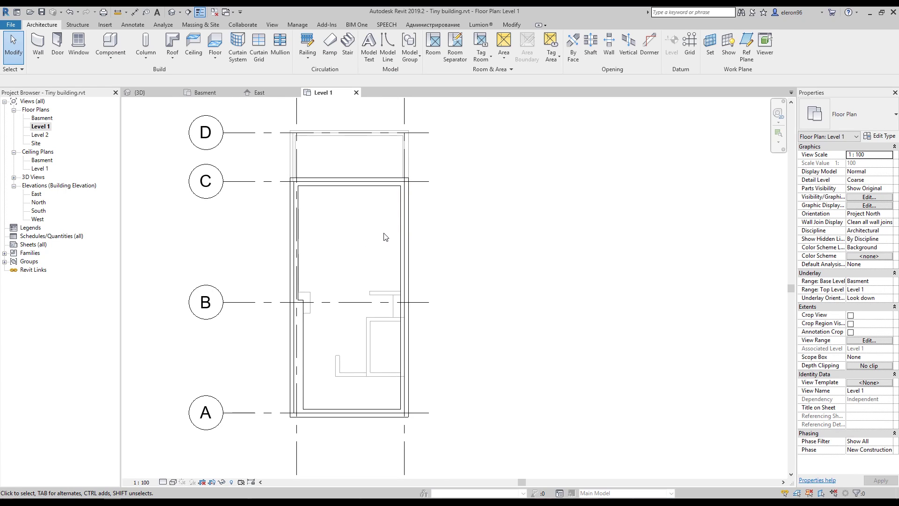
In the Level 2 plan, sketch a rectangular Generic Floor - 400mm boundary between diagonally opposite corners of the enclosed area, along the exterior walls' centrelines
double_click(40, 135)
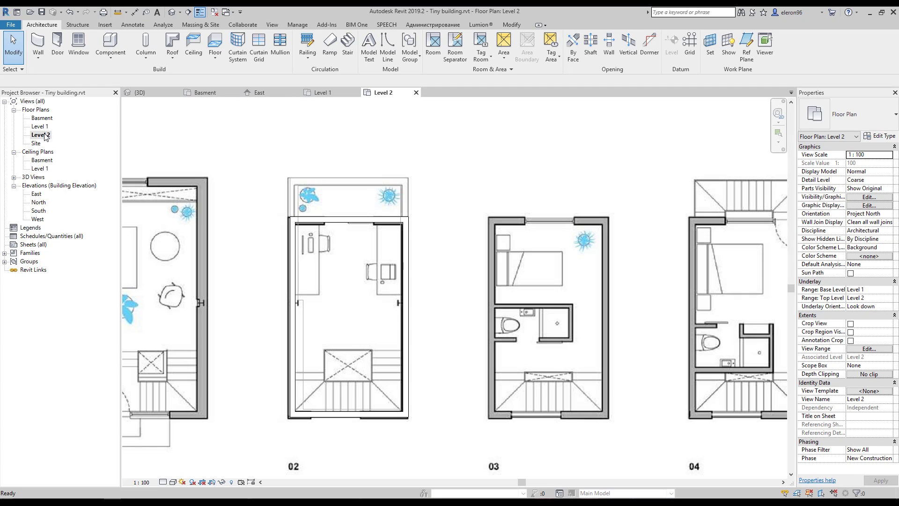
scroll(479, 258, down, 4)
scroll(436, 257, up, 6)
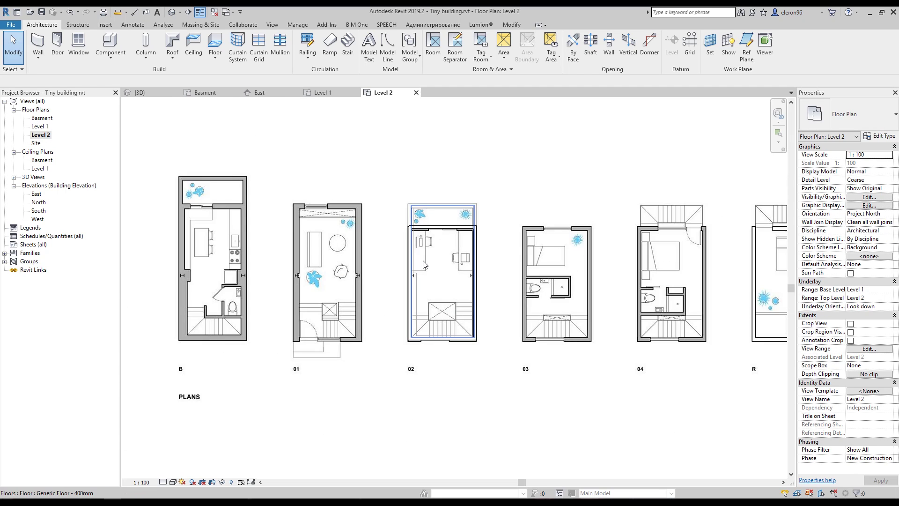
scroll(406, 221, up, 3)
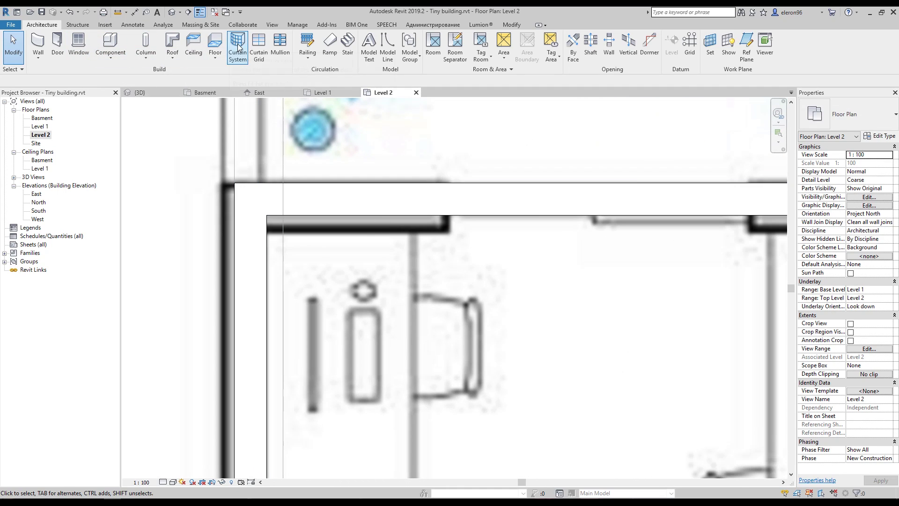
click(215, 43)
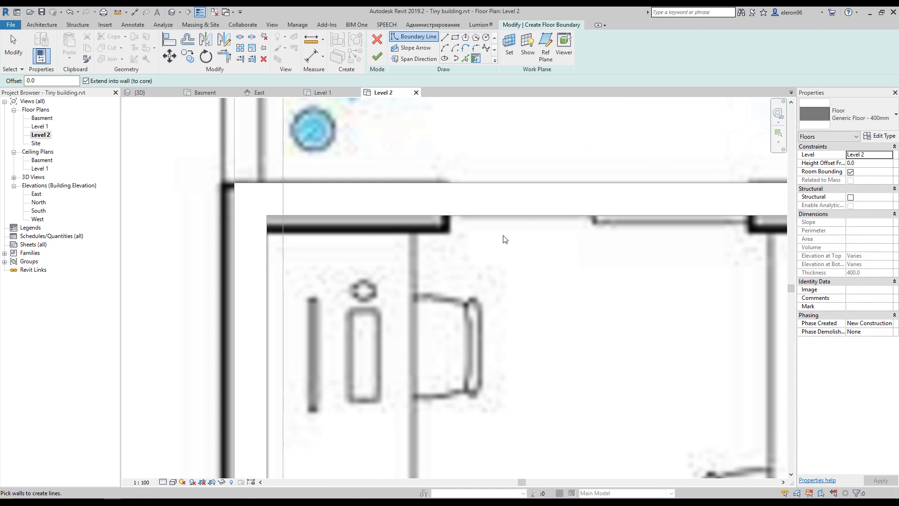
click(456, 38)
click(251, 203)
scroll(251, 202, down, 2)
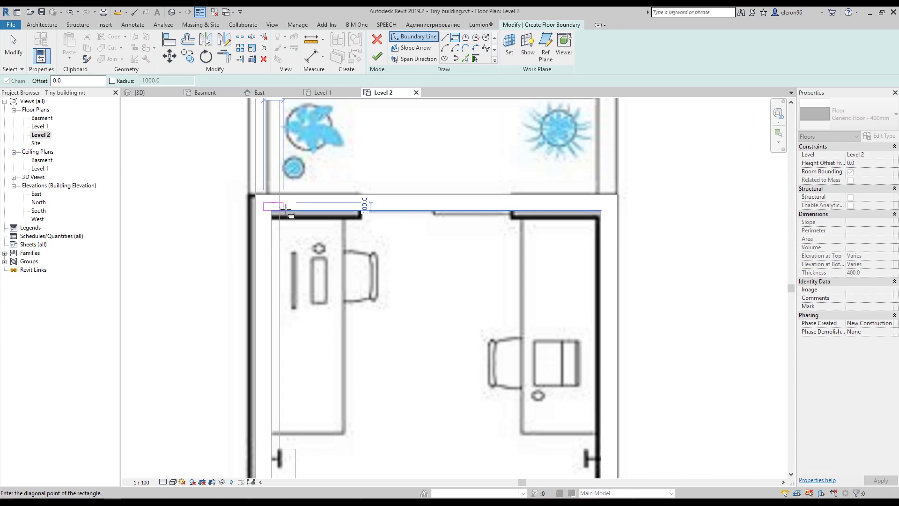
scroll(285, 207, down, 2)
scroll(375, 259, up, 5)
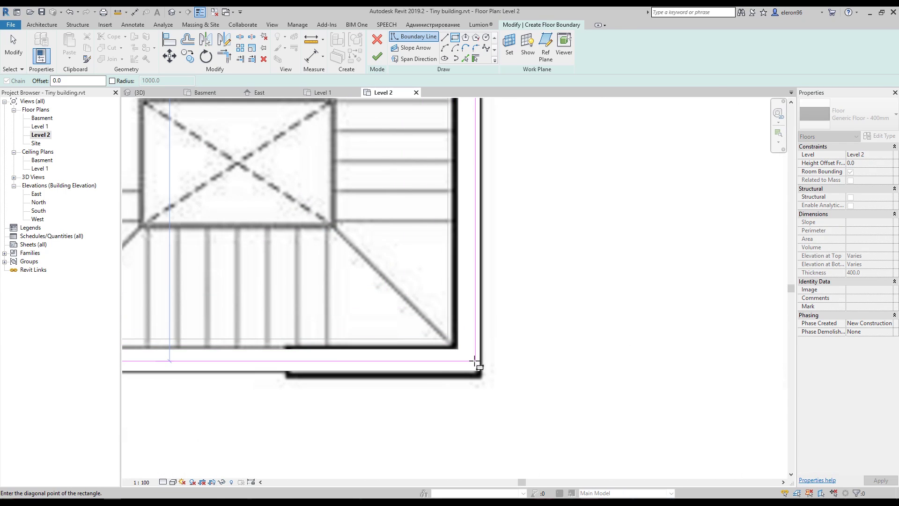
click(469, 361)
Add a rectangular opening of about 1820 by 1180 mm over the crossed area beside the stairs and finish the Level 2 floor sketch
middle_drag(390, 302, 520, 385)
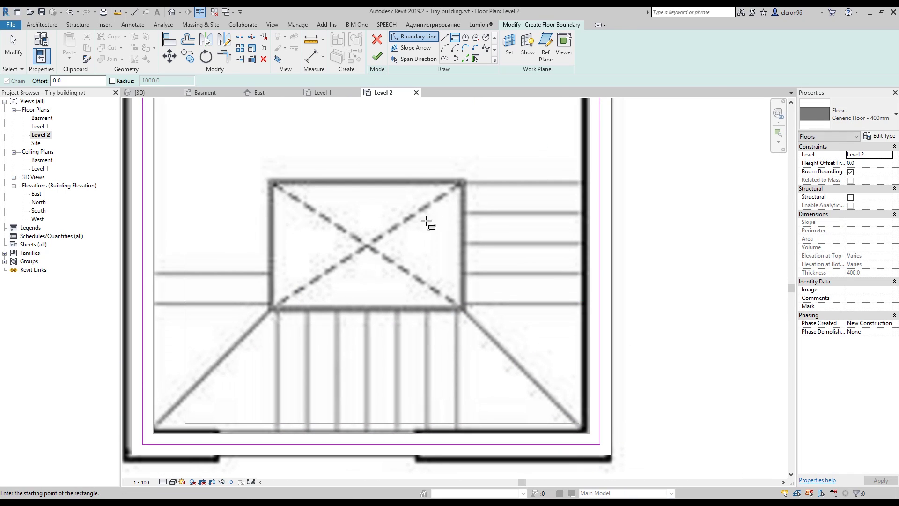
middle_drag(323, 237, 330, 273)
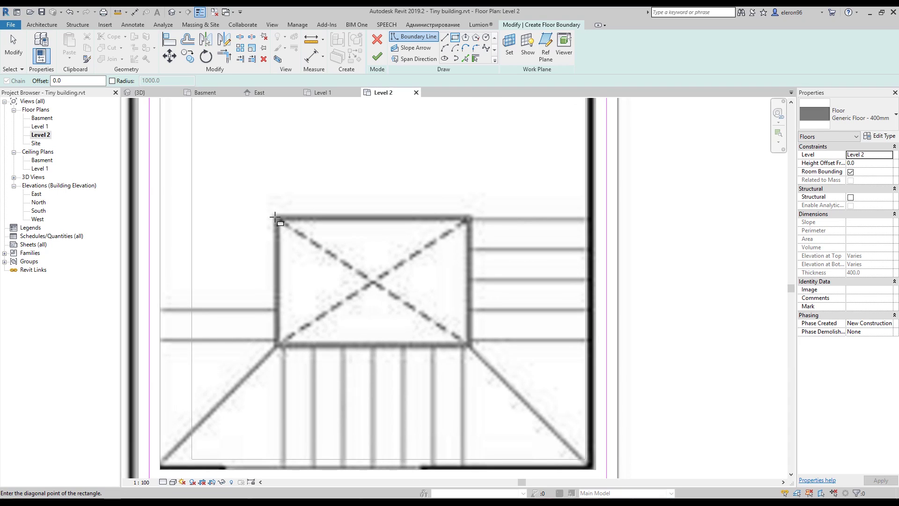
click(274, 217)
click(467, 343)
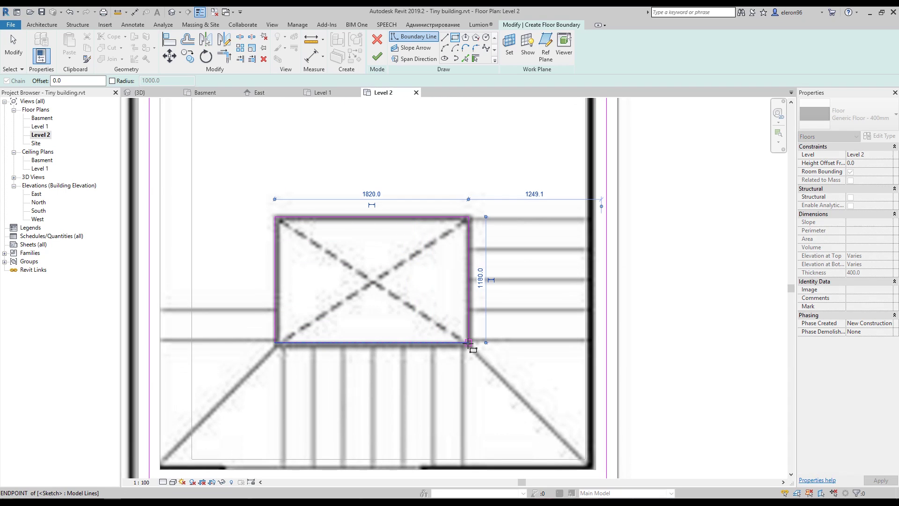
scroll(401, 325, down, 5)
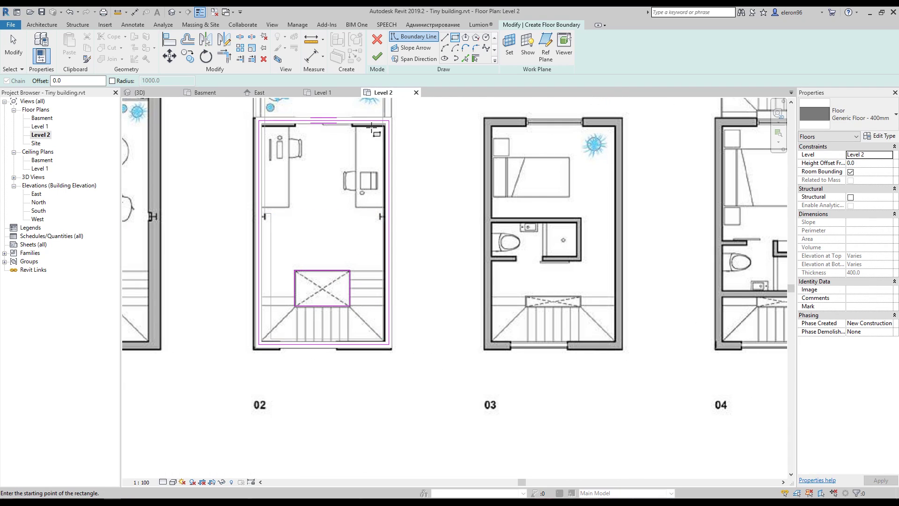
click(376, 57)
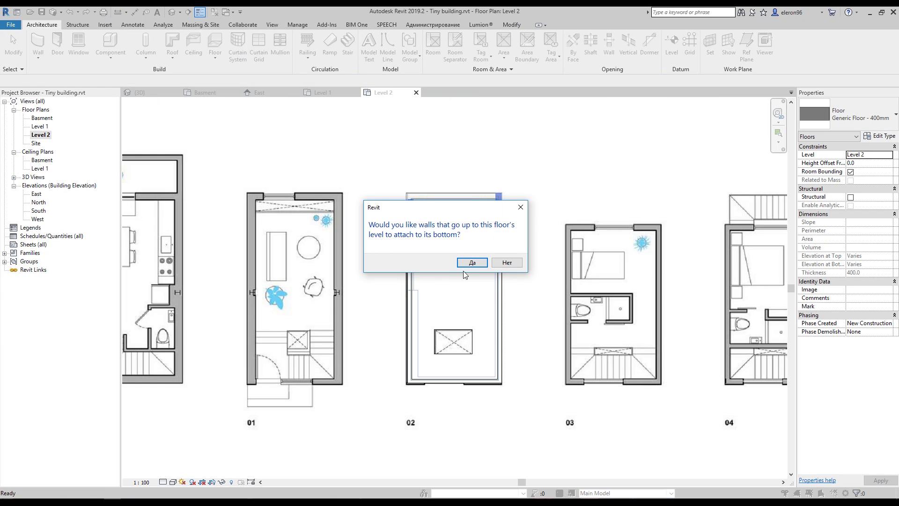
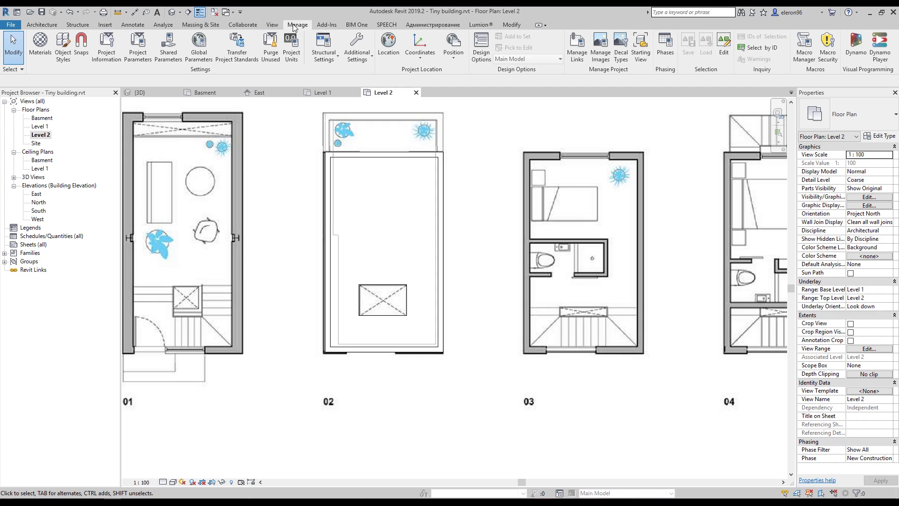
Create a new floor plan view for Level 3
click(271, 25)
click(293, 58)
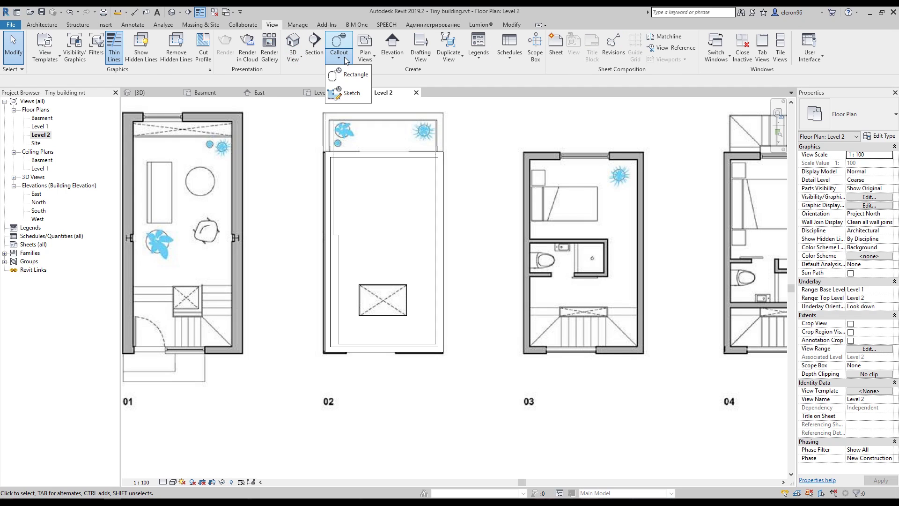
mouse_move(365, 60)
click(383, 75)
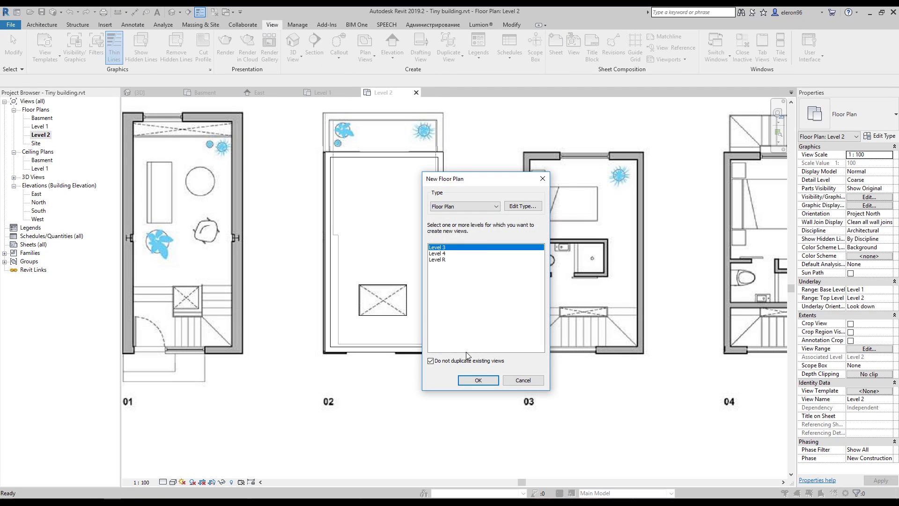
click(478, 380)
scroll(397, 305, up, 2)
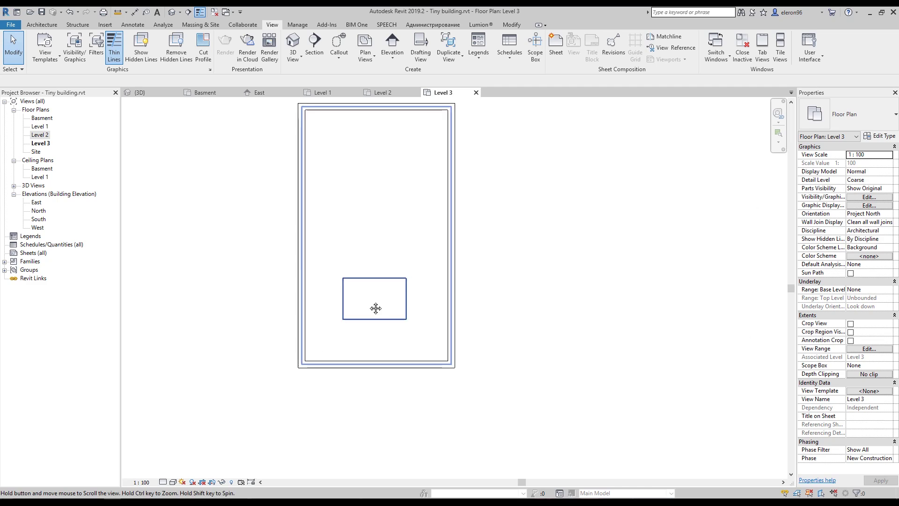
scroll(397, 262, down, 3)
scroll(371, 295, up, 4)
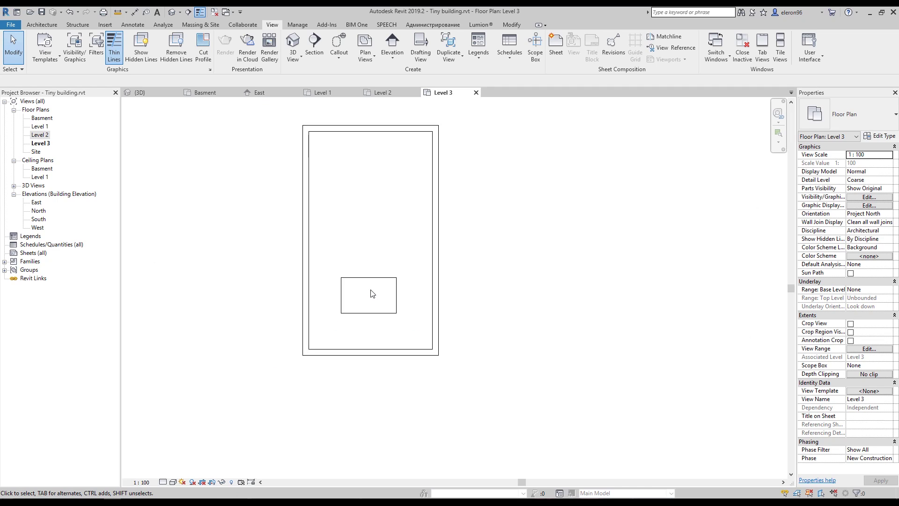
In the Level 2 view, measure the depth of the crossed opening beside the stairs in plan 03
click(383, 92)
scroll(562, 290, up, 5)
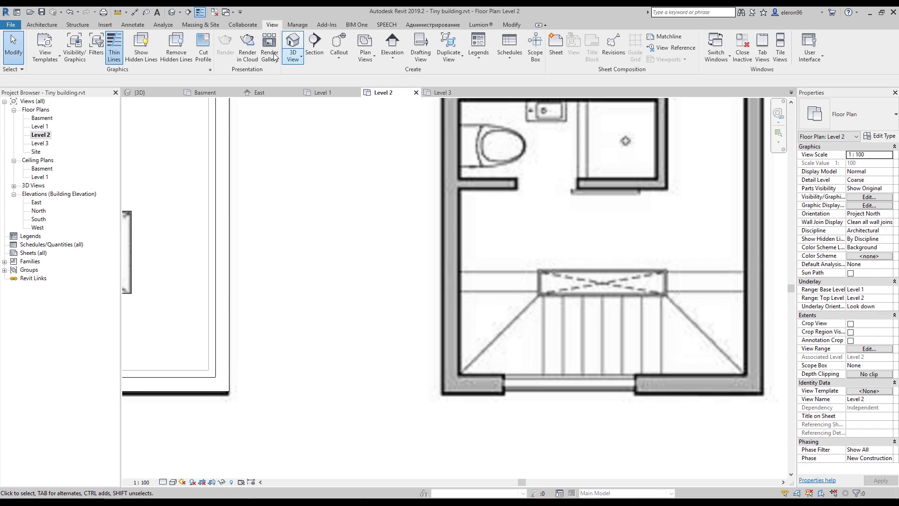
click(118, 13)
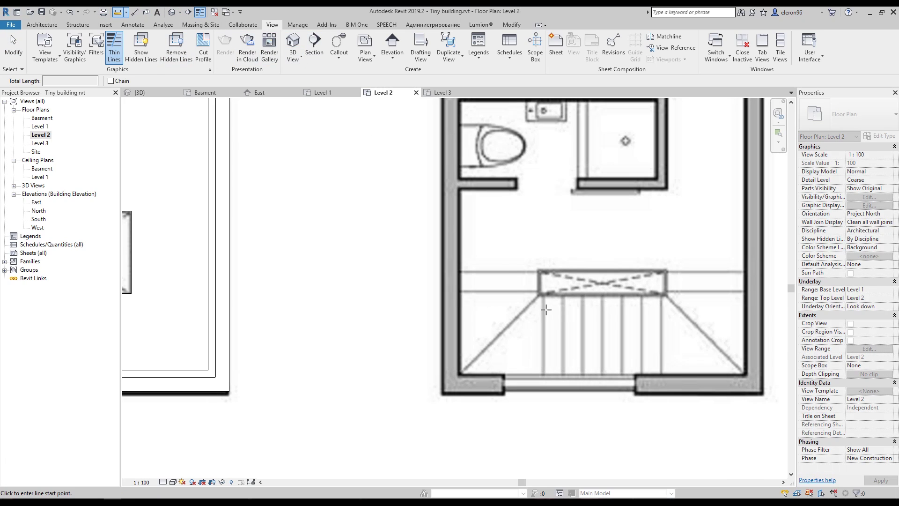
click(538, 294)
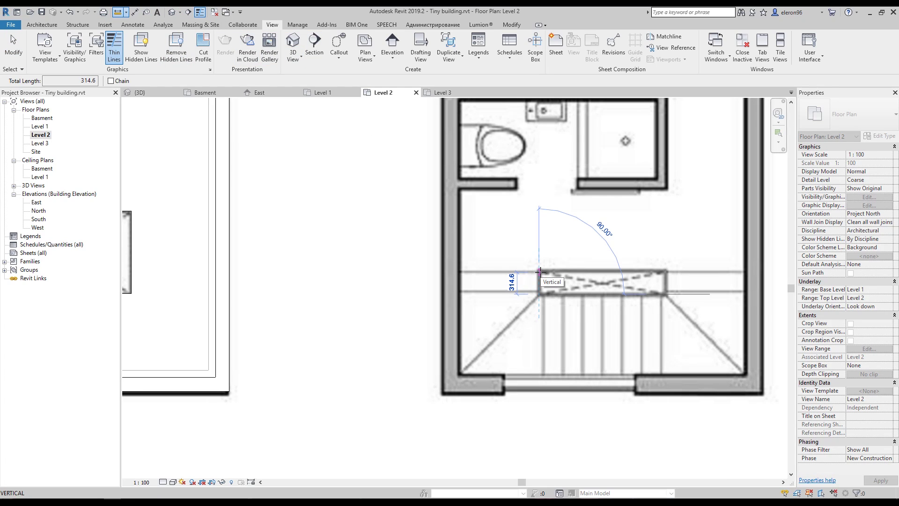
key(Escape)
key(Escape)
In the Level 3 plan, edit the floor's boundary and move the opening's upper edge to 300 mm from its lower edge
click(460, 93)
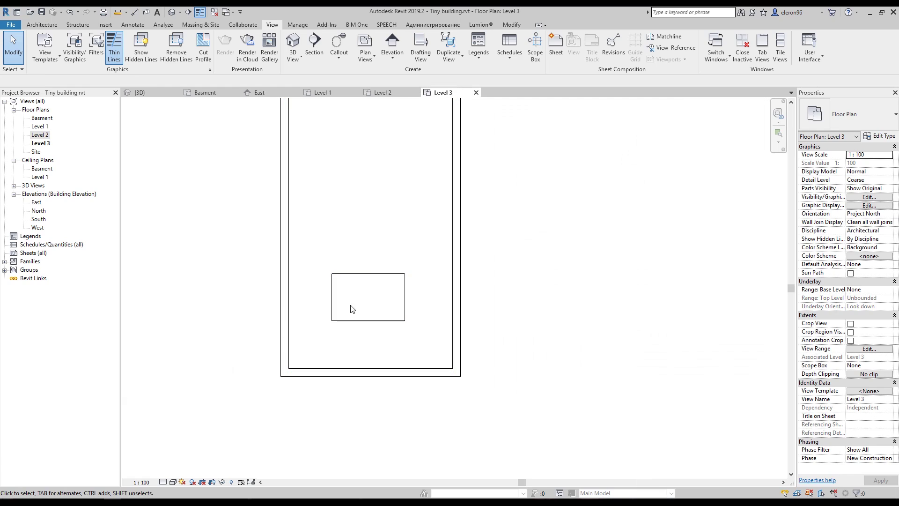
click(351, 305)
double_click(422, 327)
scroll(361, 275, up, 2)
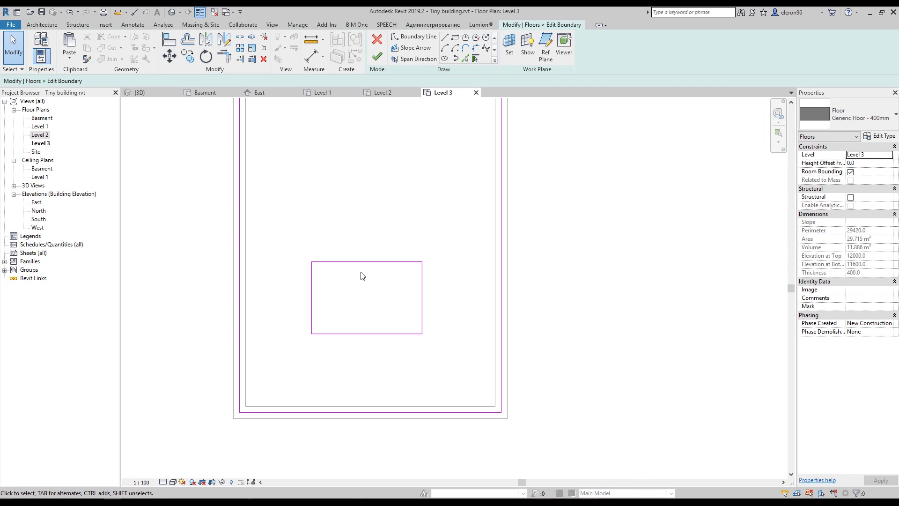
click(365, 273)
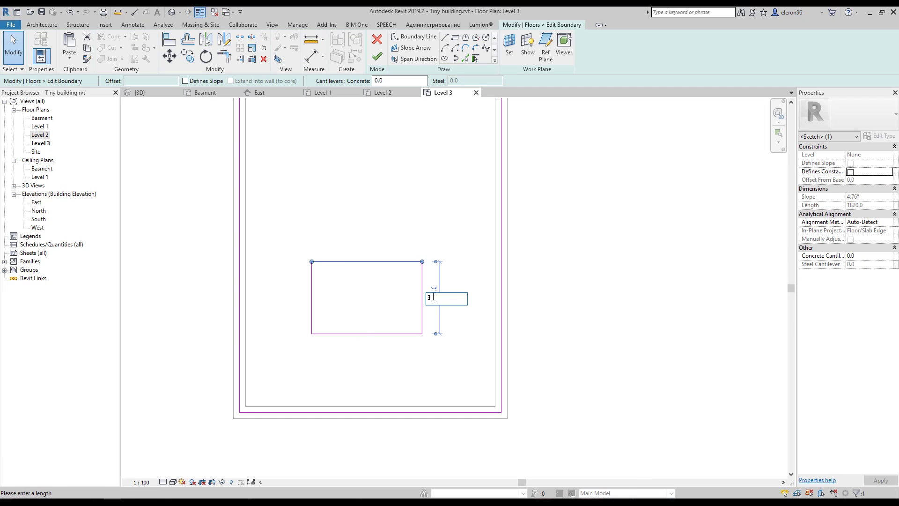
click(433, 295)
text(300)
key(Return)
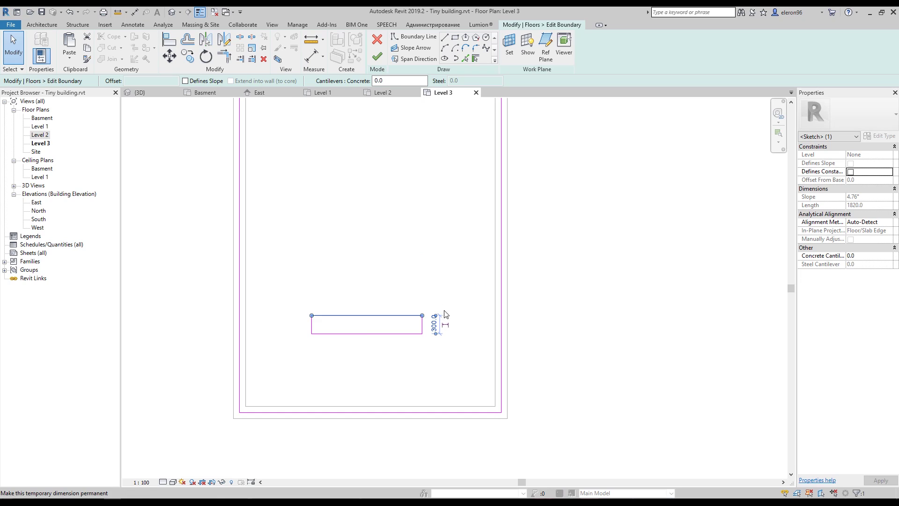
Finish the Level 3 floor sketch, decline attaching the walls to the floor's bottom, and deselect the floor
click(385, 127)
click(378, 56)
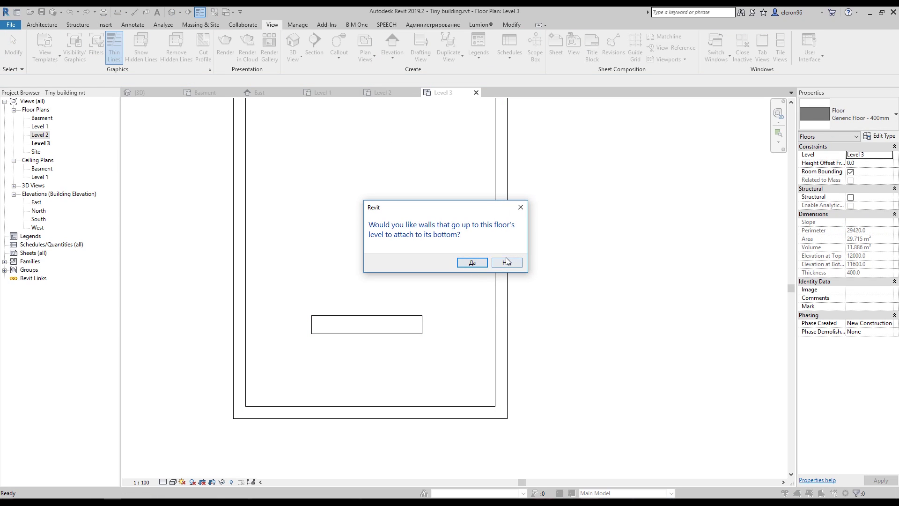
click(506, 262)
key(Escape)
Copy the Level 3 floor with its narrow opening and paste it aligned to Level 4
click(402, 92)
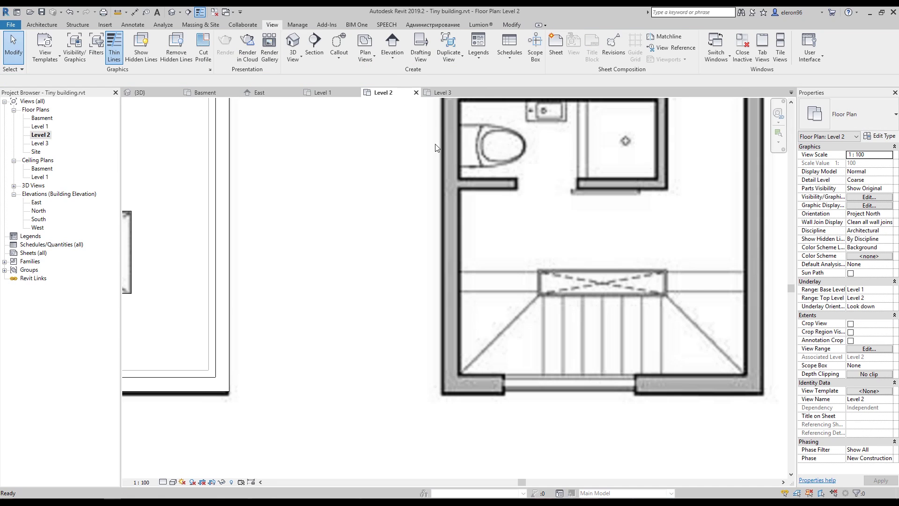
scroll(434, 147, down, 6)
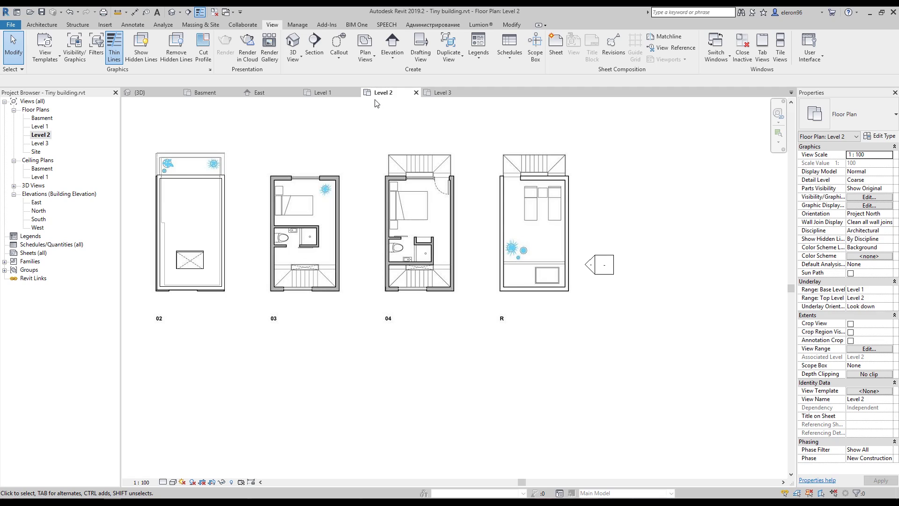
click(440, 94)
click(382, 289)
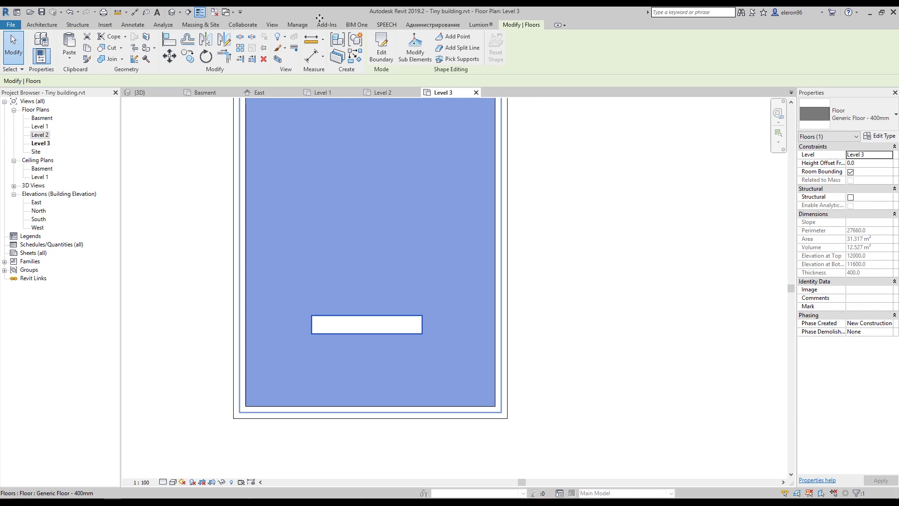
click(88, 49)
click(70, 59)
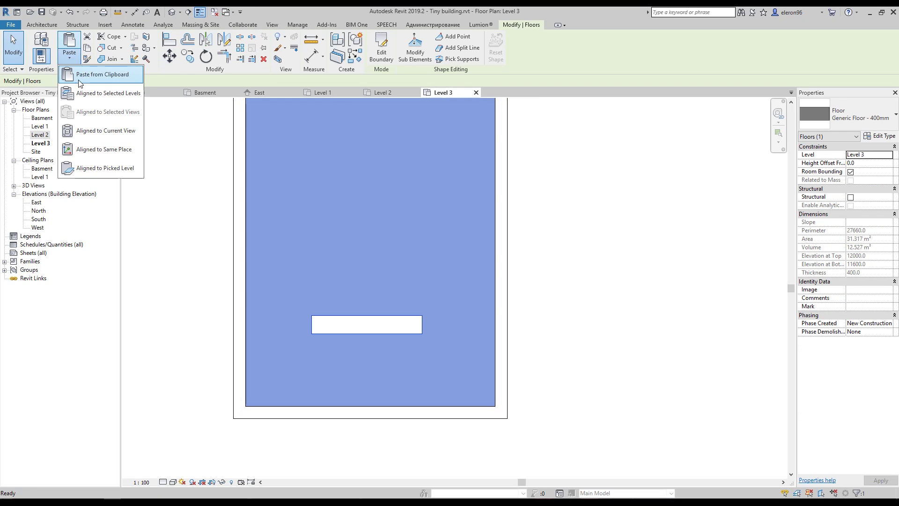
click(112, 94)
click(401, 219)
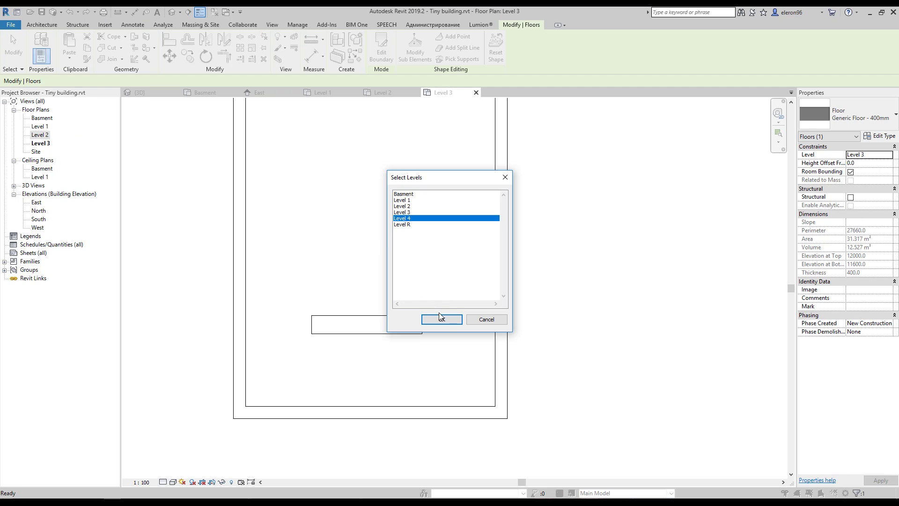
click(441, 319)
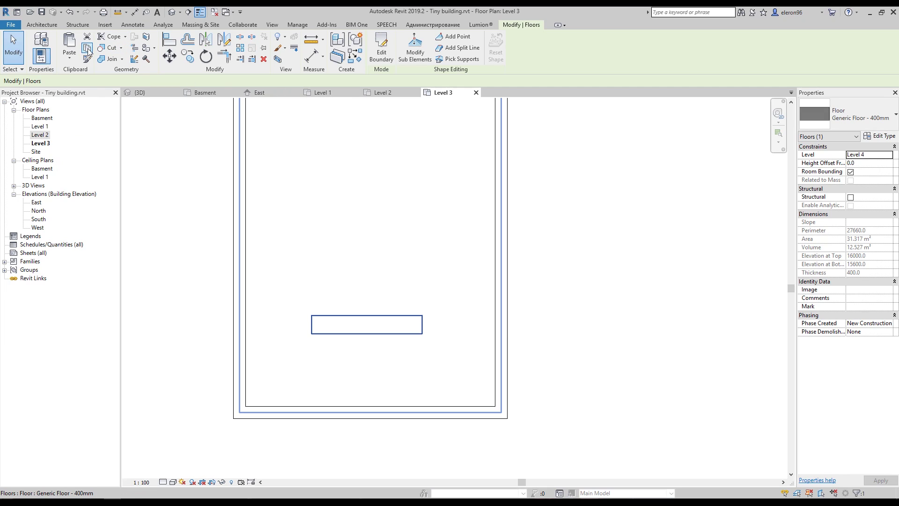
Copy the selected Level 4 floor and paste it aligned to Level R
click(88, 48)
click(69, 60)
click(113, 94)
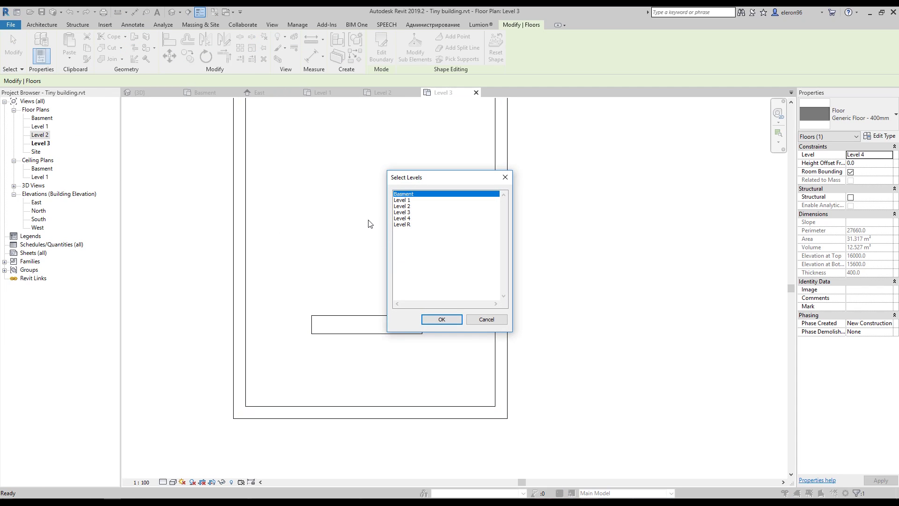
click(402, 225)
click(441, 321)
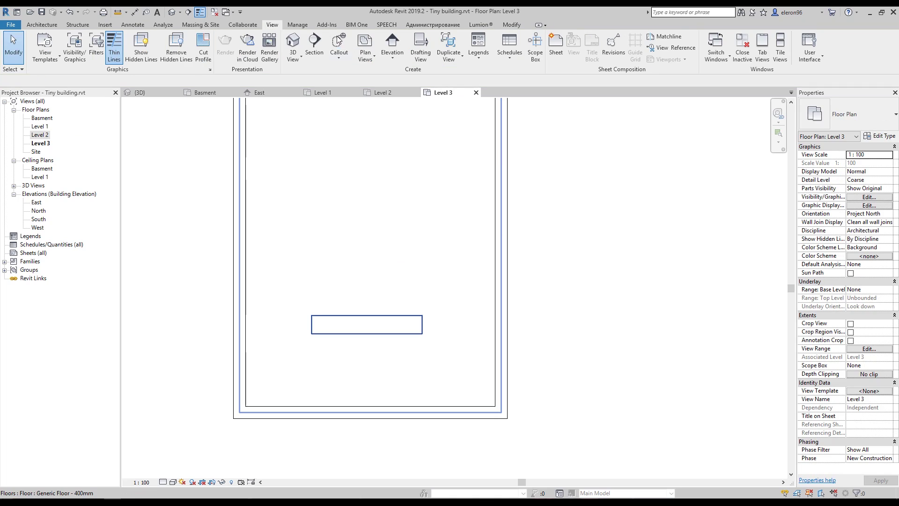
In the 3D view, select the Level R floor floating above the walls and set its height offset from level to 0
click(139, 92)
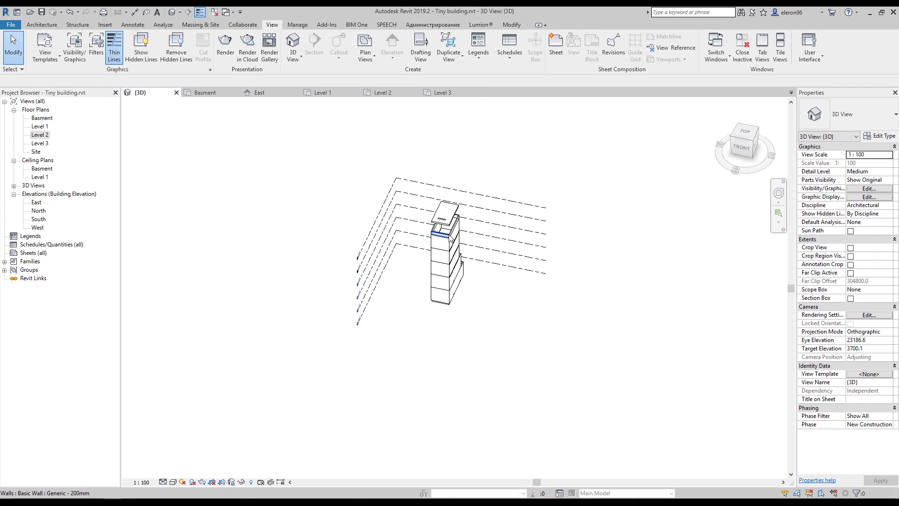
scroll(550, 200, up, 5)
shift+middle_drag(551, 199, 417, 145)
click(323, 296)
click(330, 266)
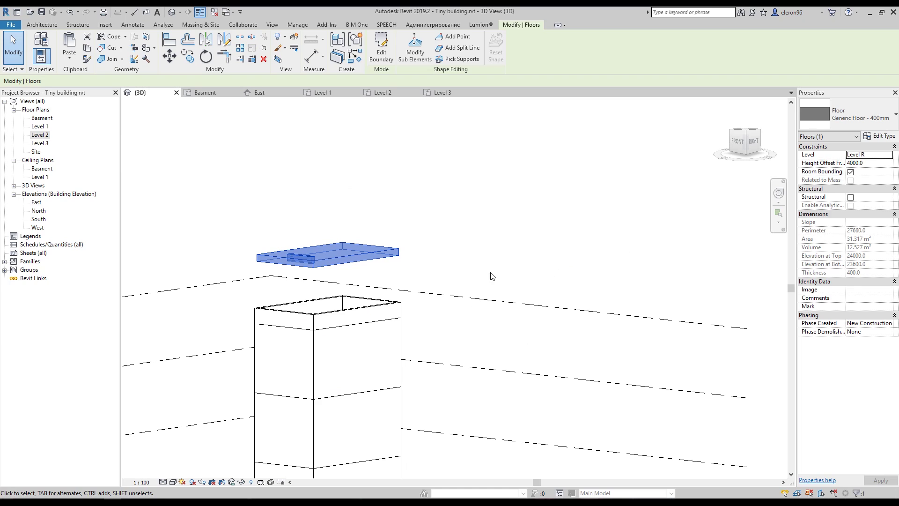
shift+middle_drag(433, 295, 440, 288)
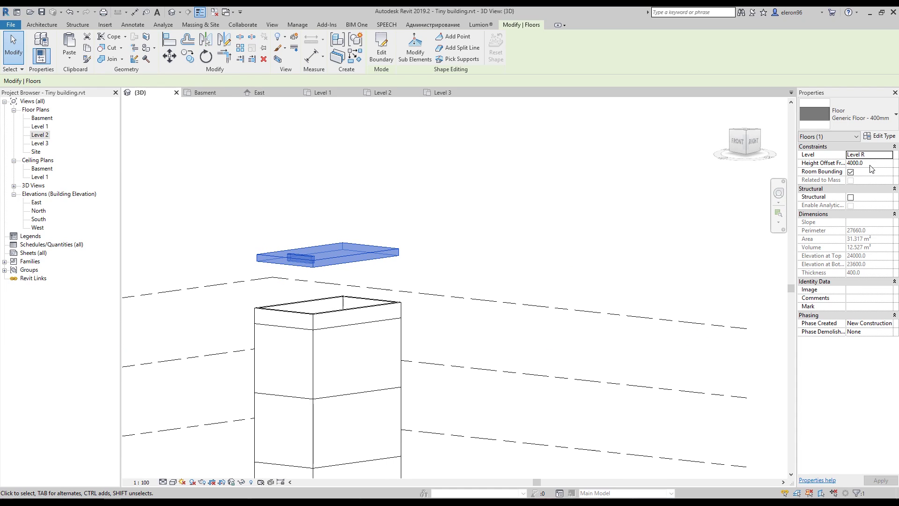
text(0)
shift+middle_drag(440, 242, 435, 312)
Delete the rectangular opening from the Level R floor's boundary, finish the sketch, and decline attaching the walls to its bottom
click(386, 44)
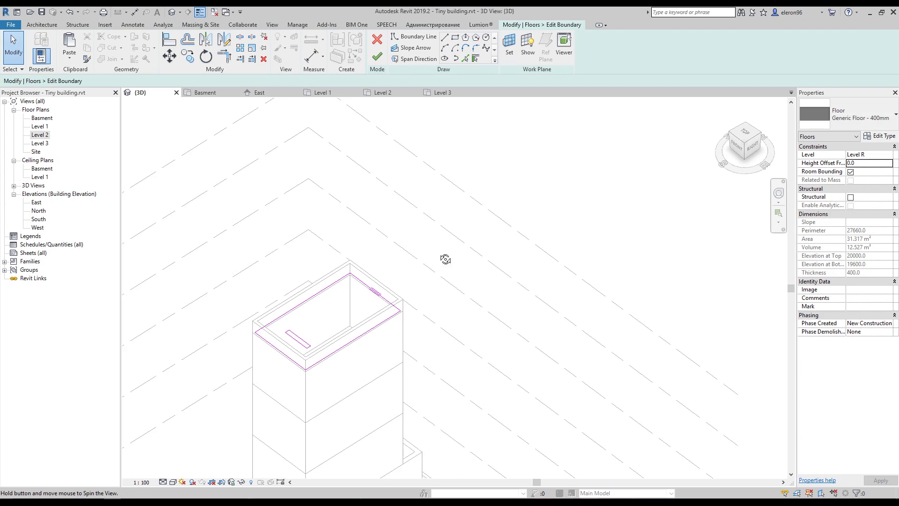
shift+middle_drag(445, 259, 311, 293)
scroll(311, 293, up, 3)
mouse_move(237, 291)
mouse_down()
mouse_move(291, 389)
mouse_move(315, 382)
mouse_up()
key(Delete)
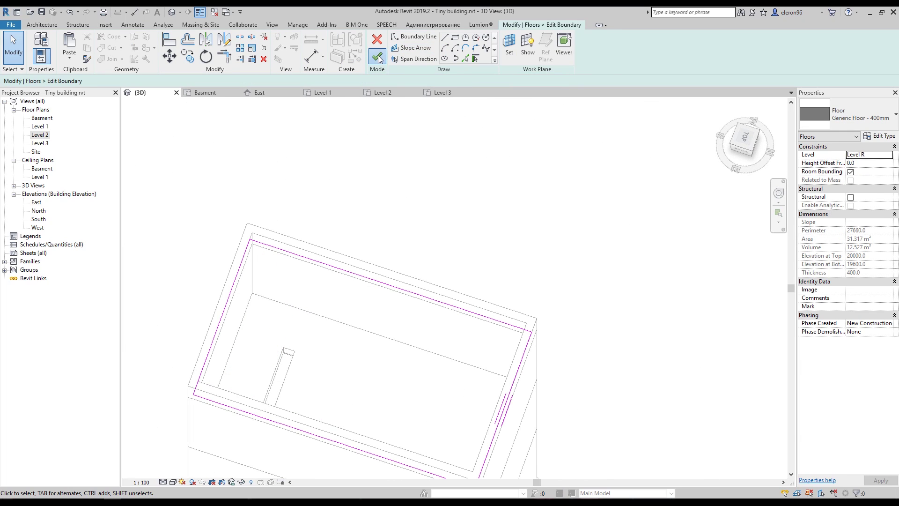
click(378, 55)
click(506, 261)
click(503, 238)
Set the 3D view's visual style to Shaded
scroll(502, 235, down, 5)
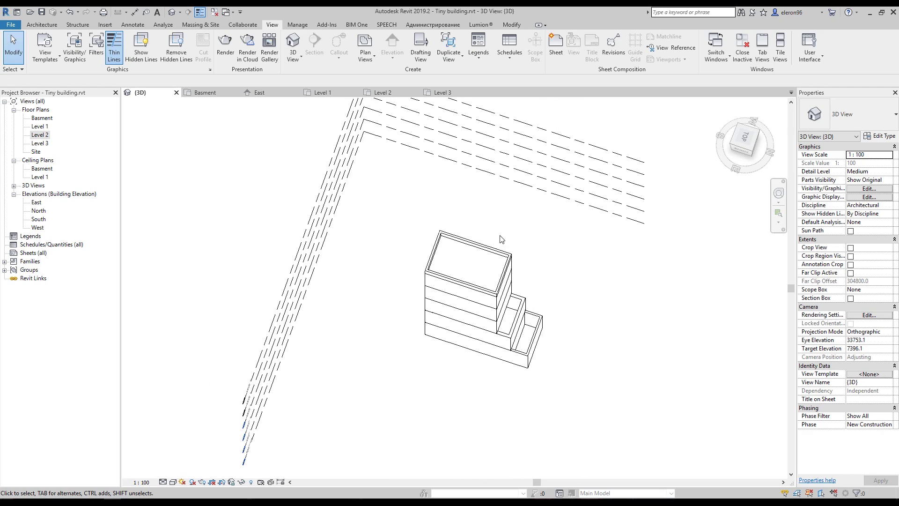
shift+middle_drag(502, 239, 188, 453)
click(173, 482)
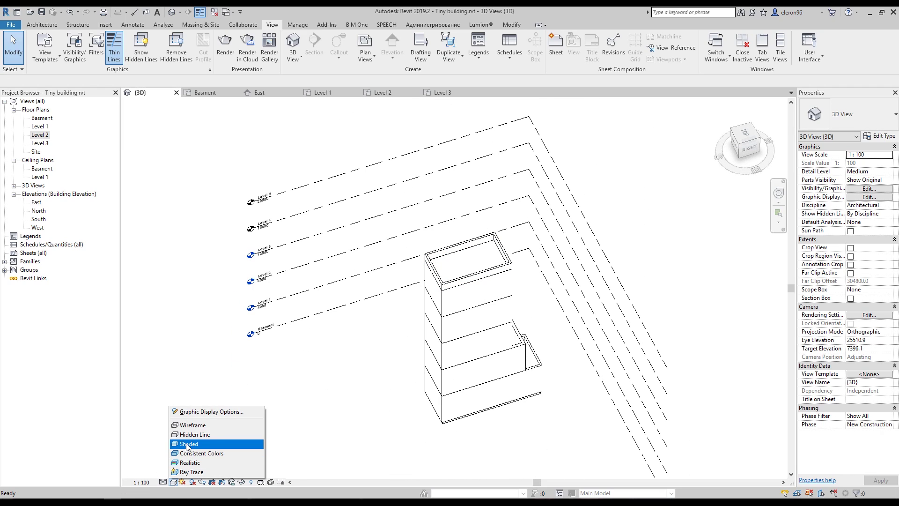
click(197, 444)
mouse_move(457, 382)
shift+middle_down()
mouse_move(257, 348)
mouse_move(321, 387)
mouse_move(501, 422)
mouse_move(527, 352)
mouse_move(472, 374)
shift+middle_up()
Examine the terrace in plan 02 and the crossed strip by the window in plan 01, and open the Level 1 plan
click(257, 96)
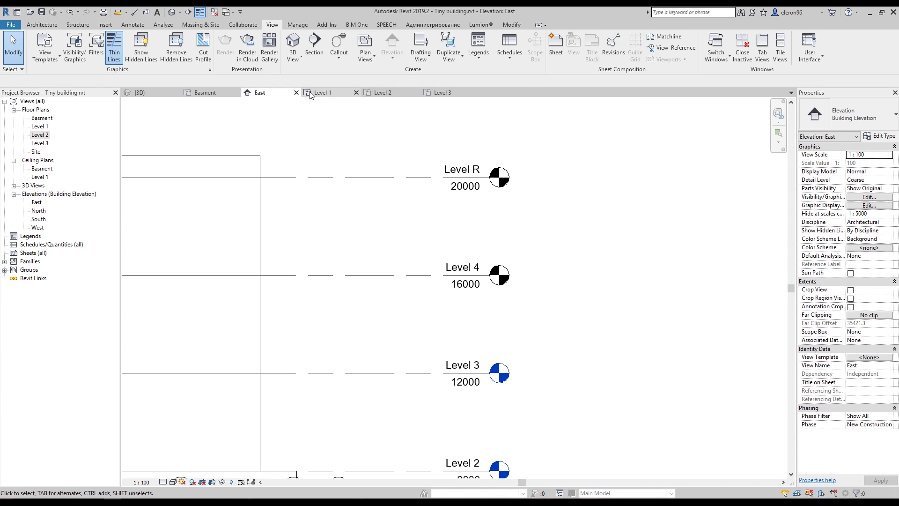
key(ctrl+Tab)
click(383, 92)
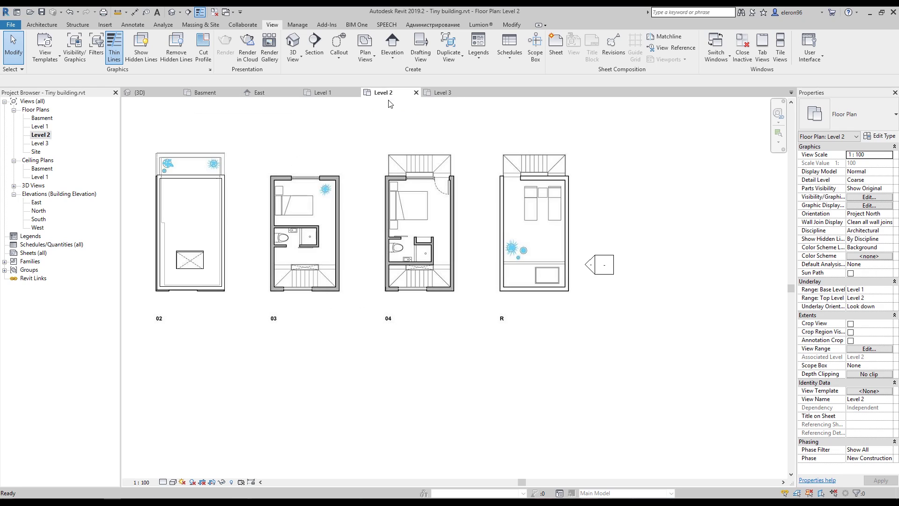
middle_drag(555, 195, 554, 223)
scroll(288, 209, up, 2)
middle_drag(337, 241, 558, 246)
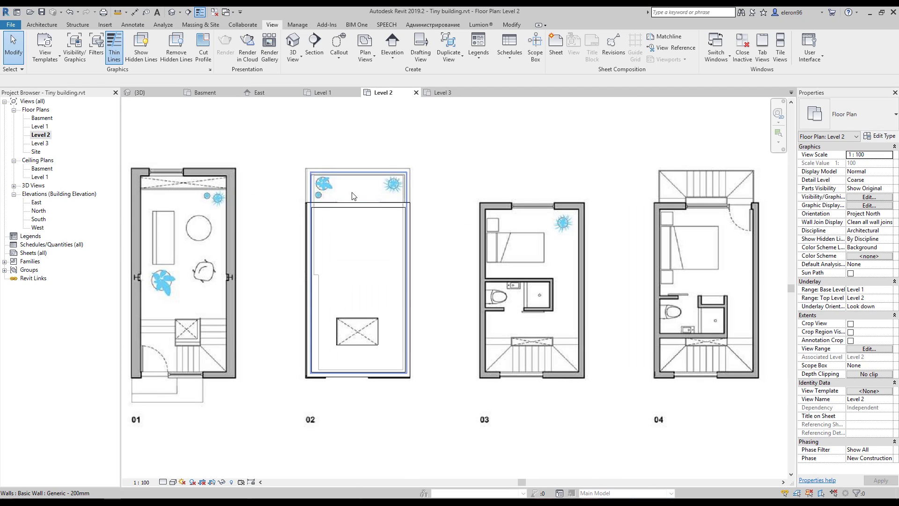
scroll(322, 196, up, 2)
middle_drag(323, 195, 452, 213)
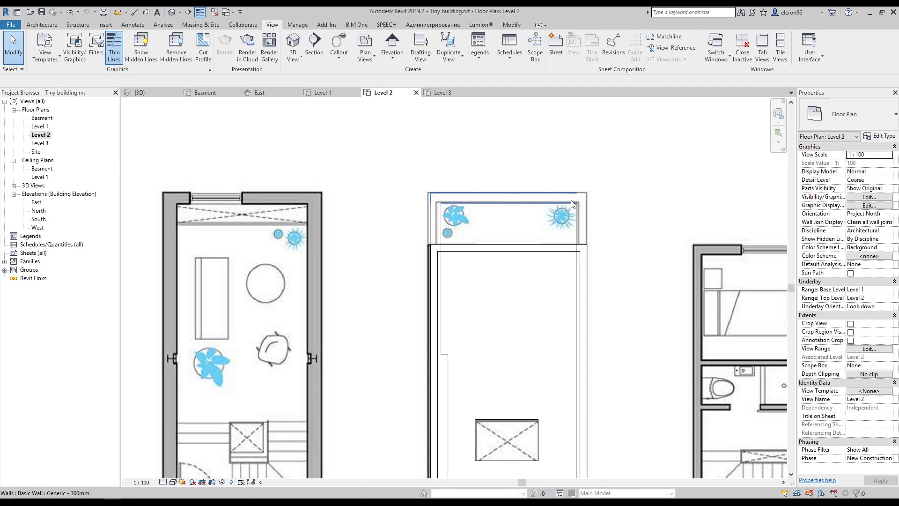
scroll(416, 215, down, 3)
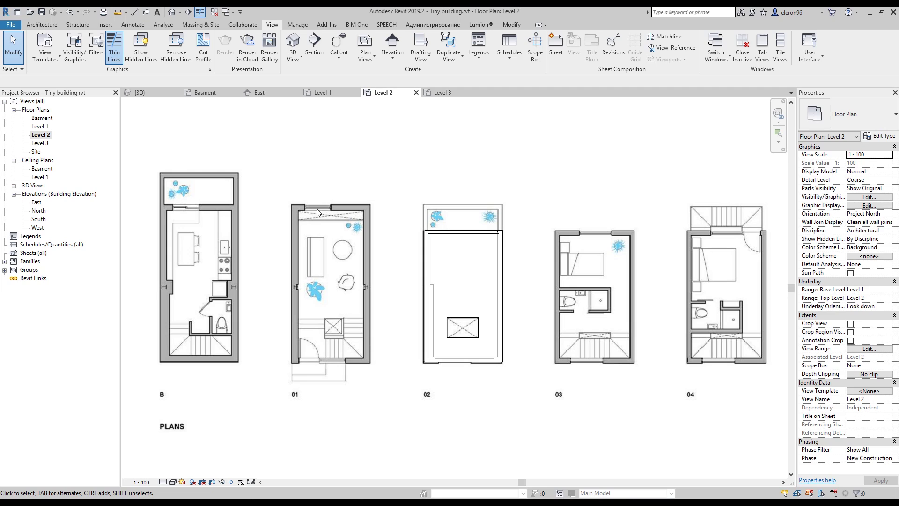
scroll(317, 210, up, 4)
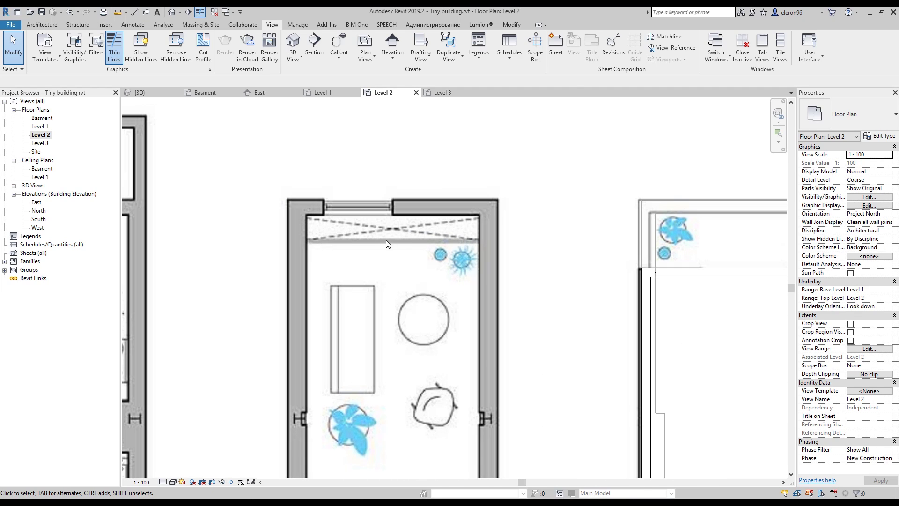
scroll(379, 246, down, 3)
scroll(248, 155, up, 2)
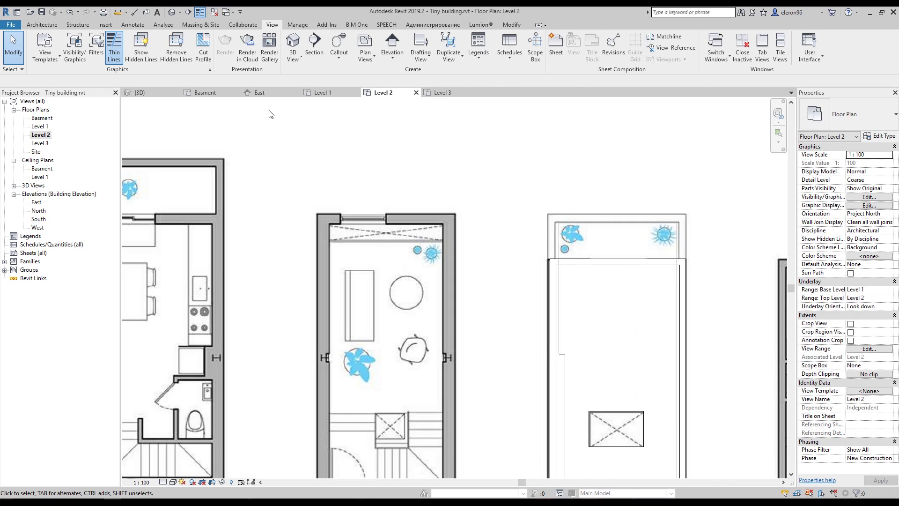
click(324, 93)
scroll(342, 161, up, 3)
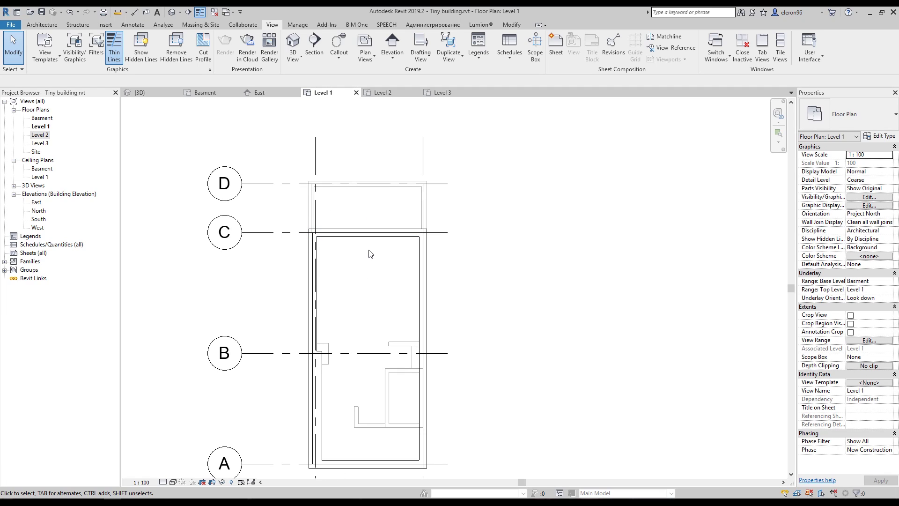
Compare the Level 1 plan with the imported plans in the Level 2 plan, and return to Level 1
key(Tab)
scroll(237, 114, down, 1)
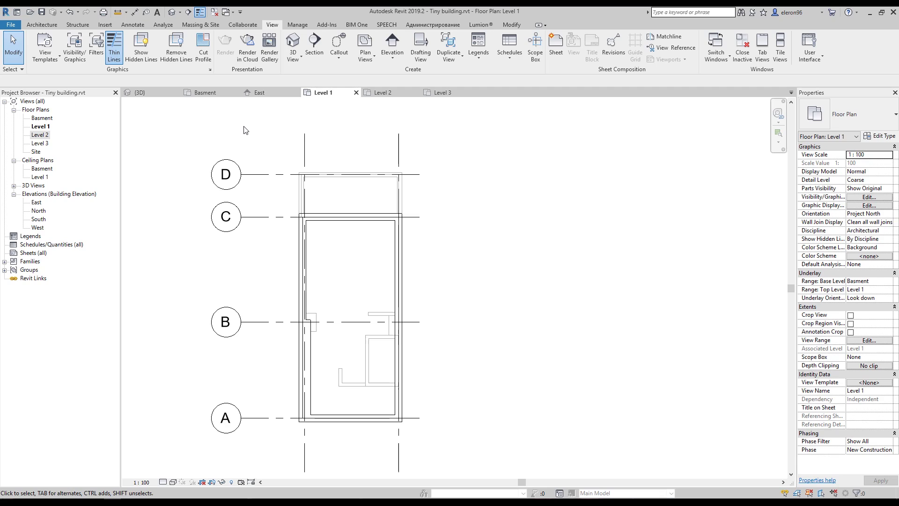
middle_drag(242, 126, 265, 143)
click(380, 94)
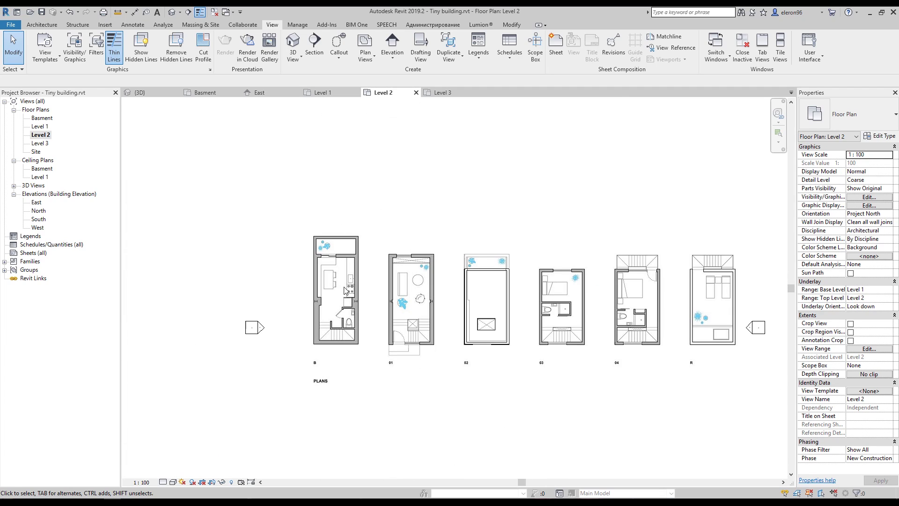
click(328, 92)
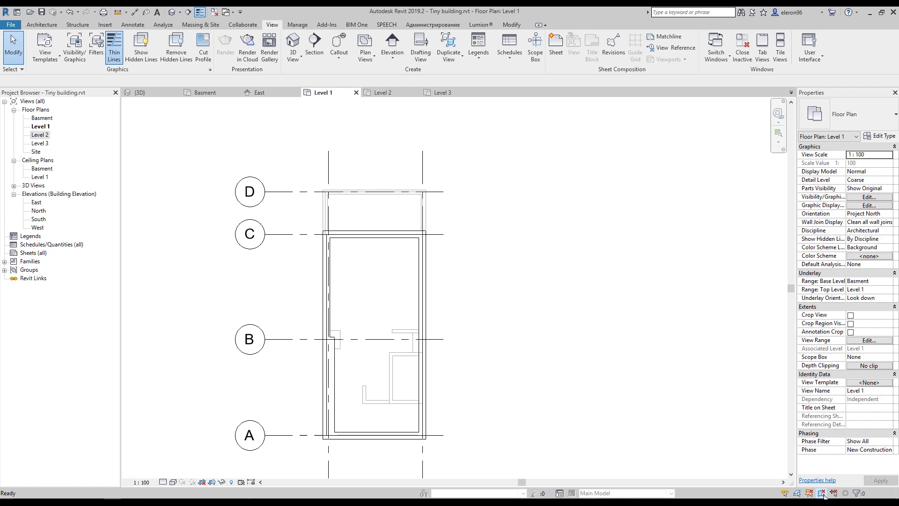
Filter the selection to the Level 1 floor, move its boundary edge at grid C inward about 850 mm, finish the sketch, and decline attaching walls
drag(281, 206, 557, 475)
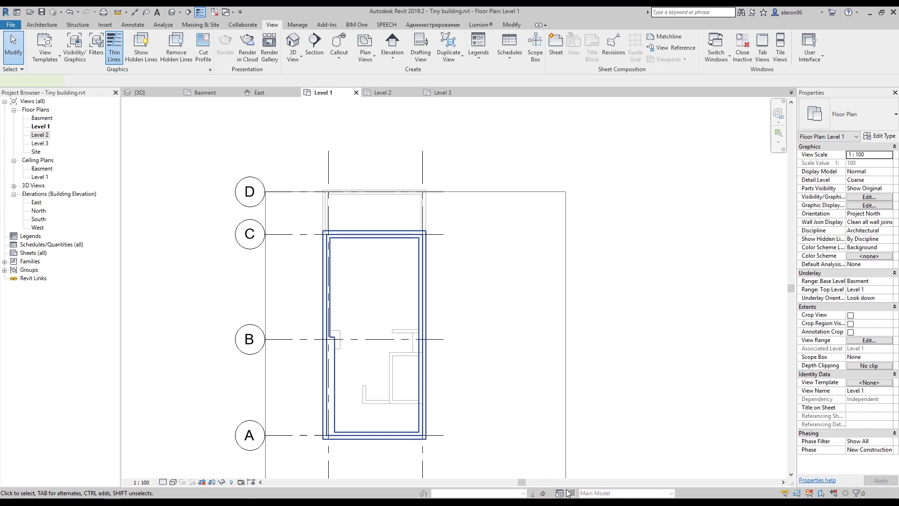
click(377, 46)
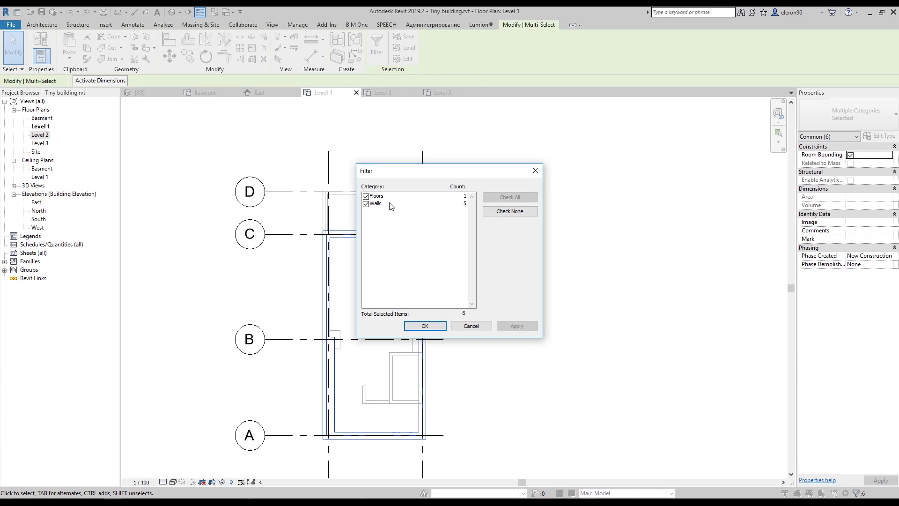
click(366, 205)
click(425, 326)
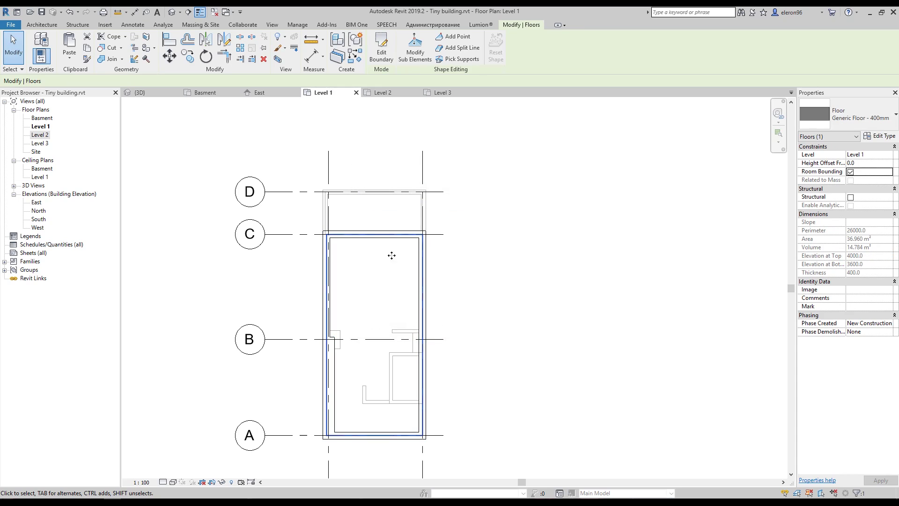
scroll(360, 260, up, 5)
click(381, 52)
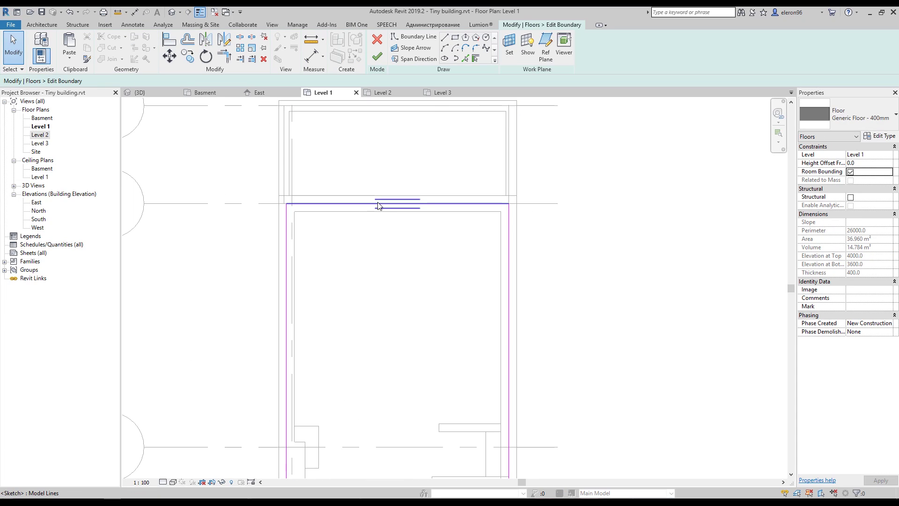
click(346, 204)
drag(349, 210, 348, 255)
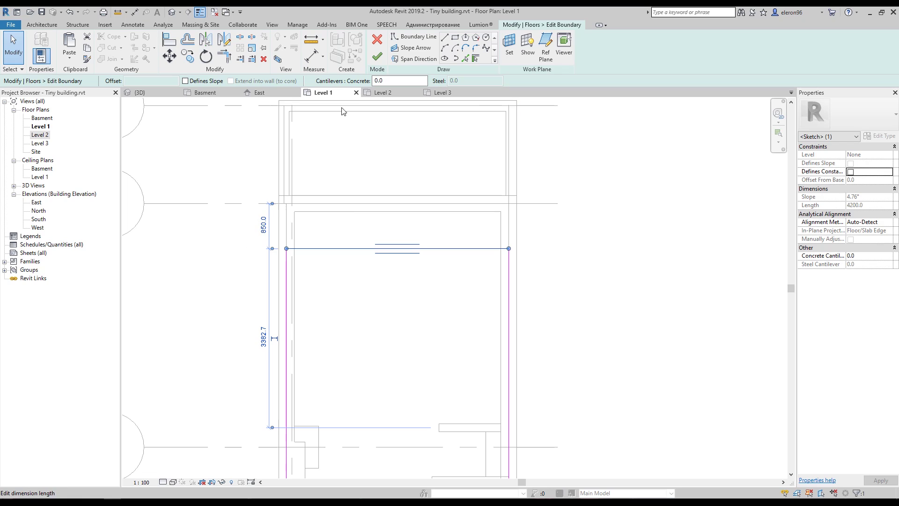
click(377, 56)
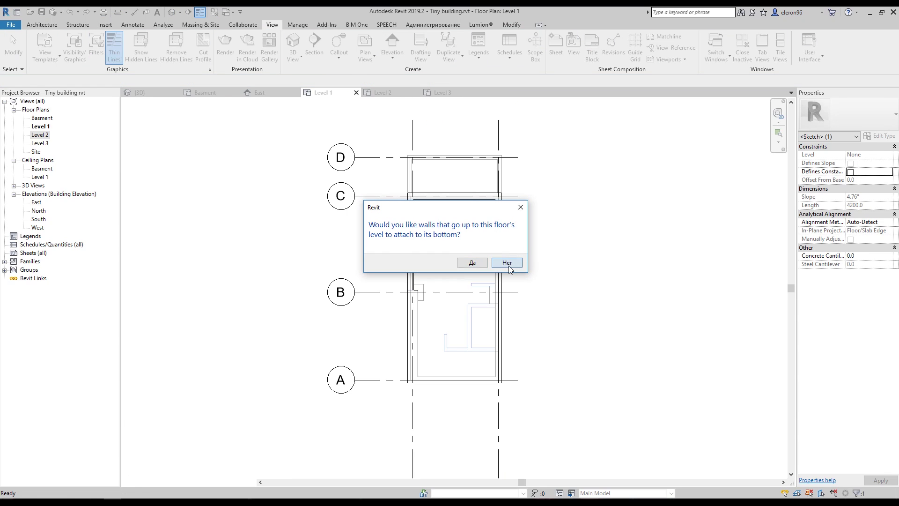
click(508, 263)
scroll(356, 201, down, 2)
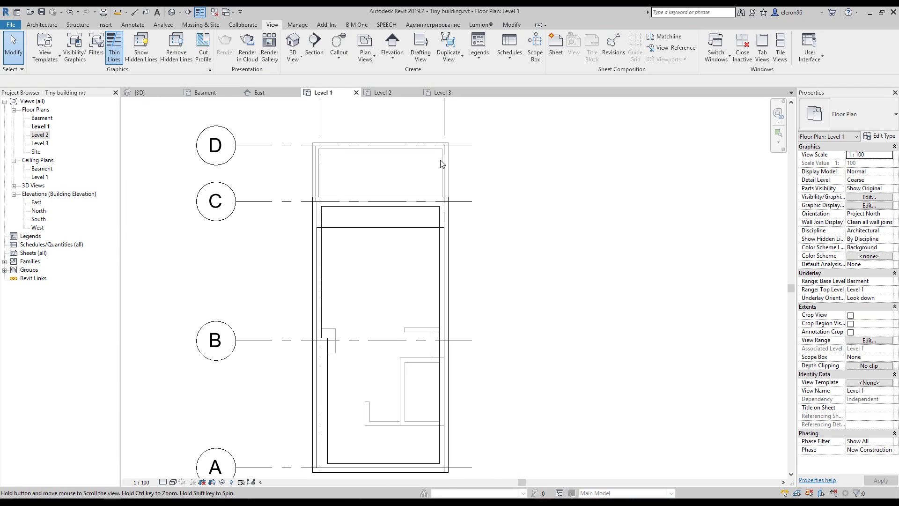
Open the Level 2 plan and examine the planted terrace at the upper end of imported plan 02
click(383, 92)
scroll(398, 243, up, 5)
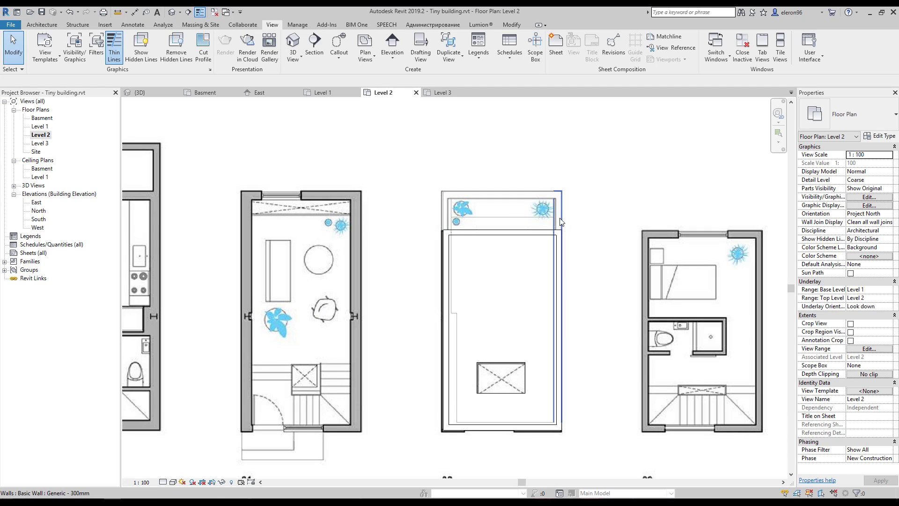
middle_drag(565, 222, 480, 210)
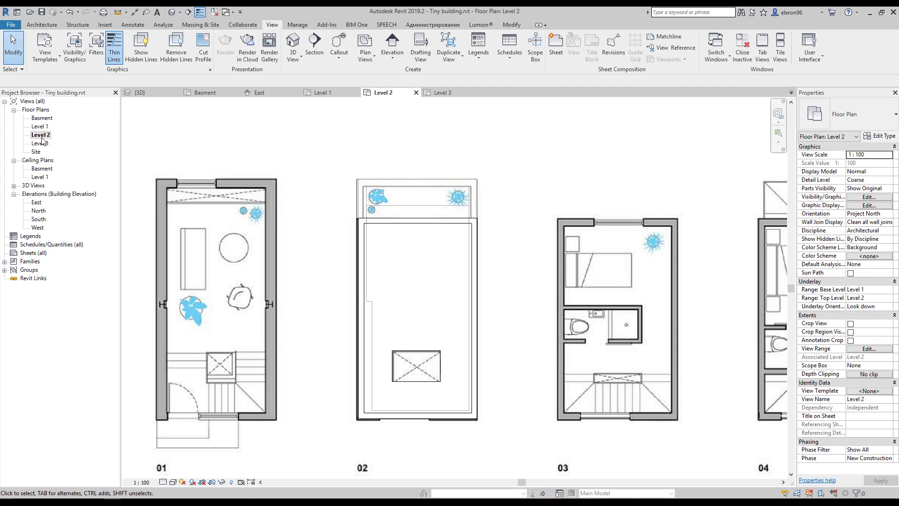
middle_drag(420, 247, 375, 251)
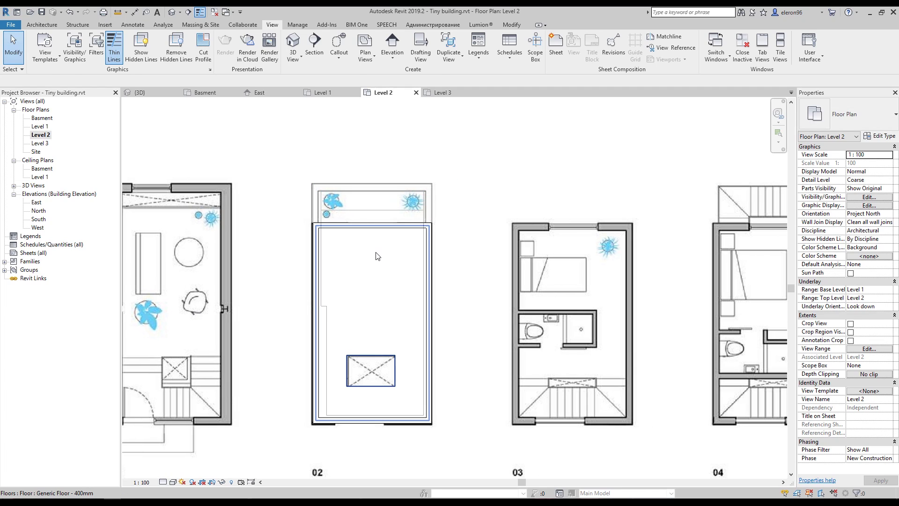
click(375, 255)
scroll(372, 200, up, 3)
scroll(372, 200, up, 1)
key(Escape)
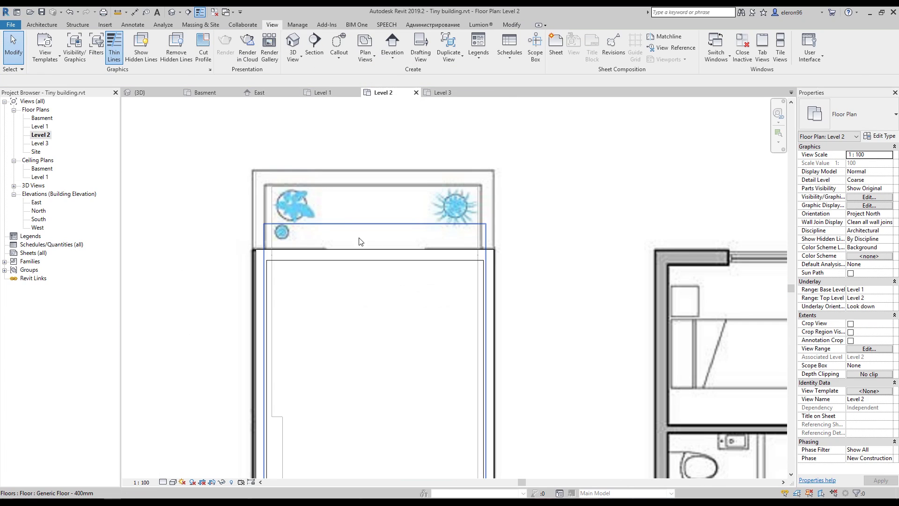
Create a Generic Floor - 400mm on Level 2 over the terrace, with a rectangular boundary about 4250 by 1440 mm
click(46, 25)
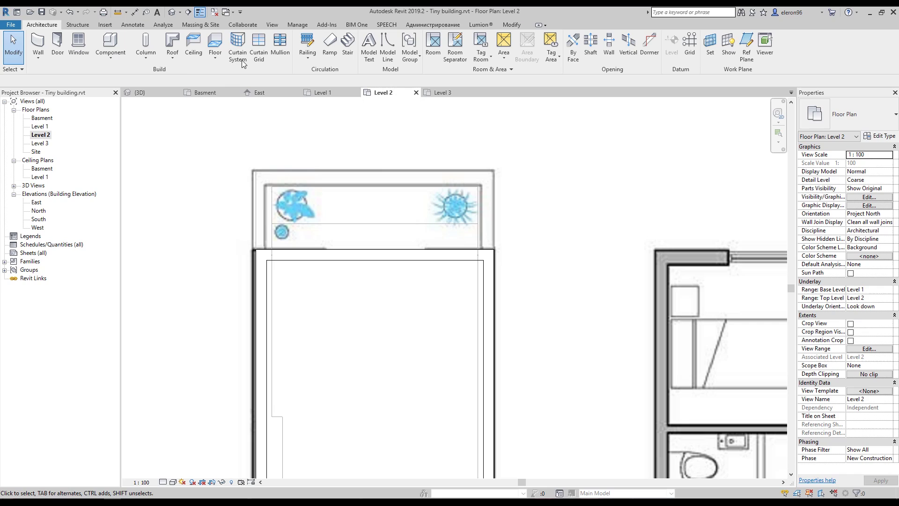
click(214, 47)
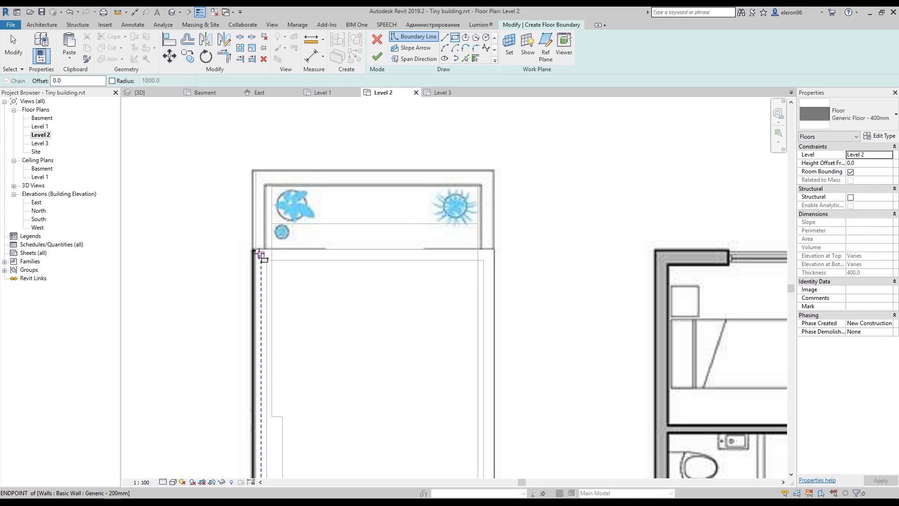
click(261, 254)
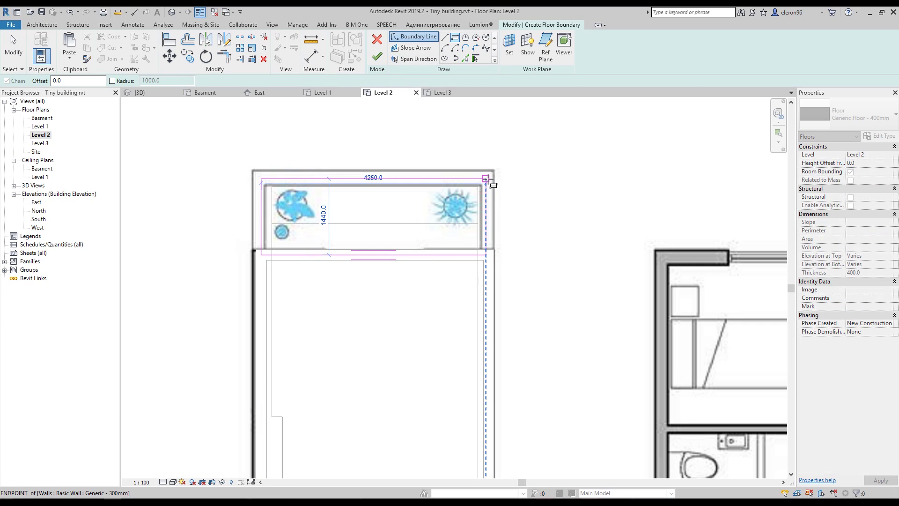
click(486, 178)
key(Escape)
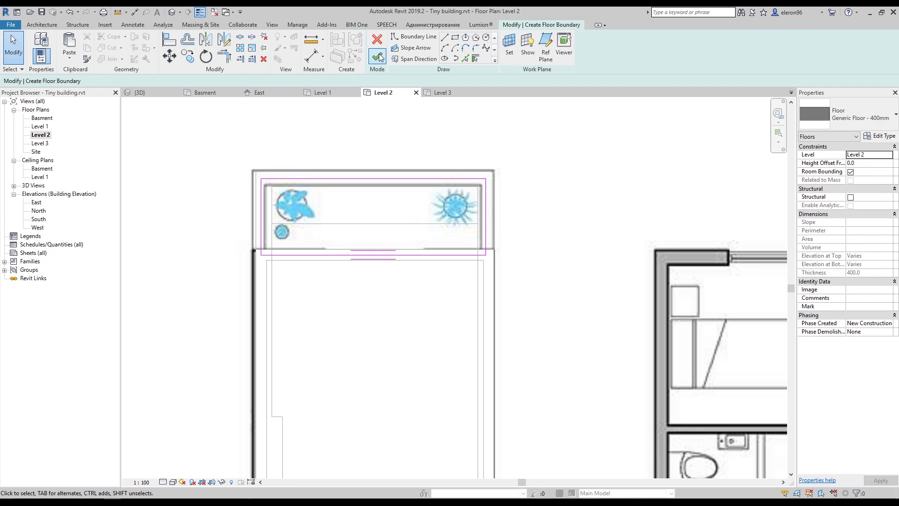
click(379, 57)
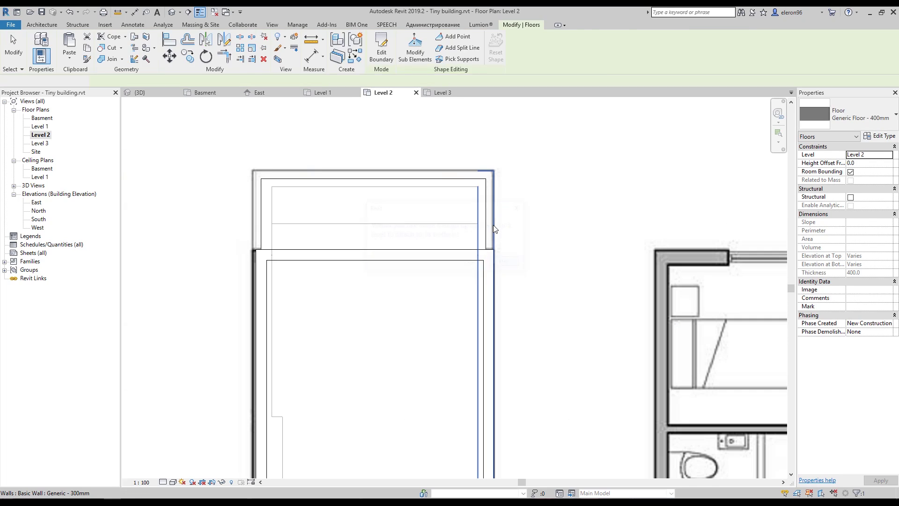
key(Escape)
Create walls similar to the Generic - 200mm wall along the terrace's three open sides, with the short sides about 1380 mm long
middle_drag(507, 223, 528, 222)
click(512, 283)
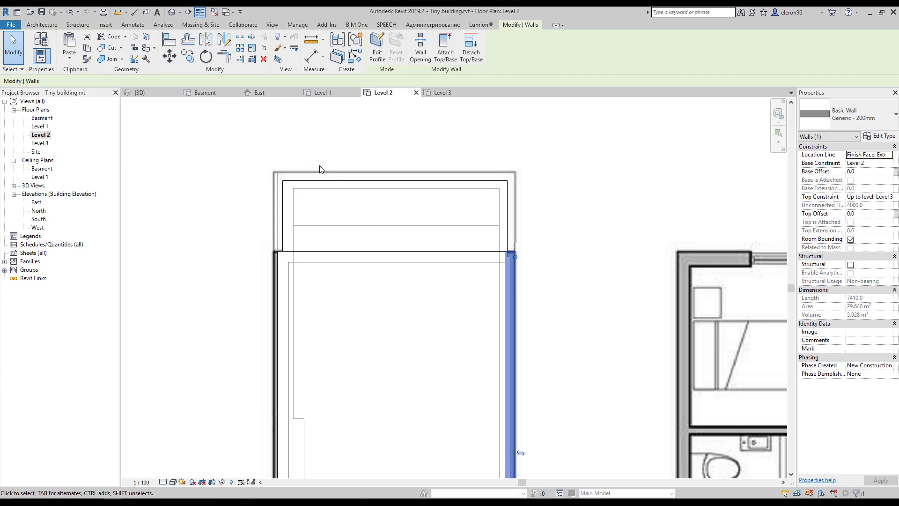
middle_drag(321, 169, 339, 176)
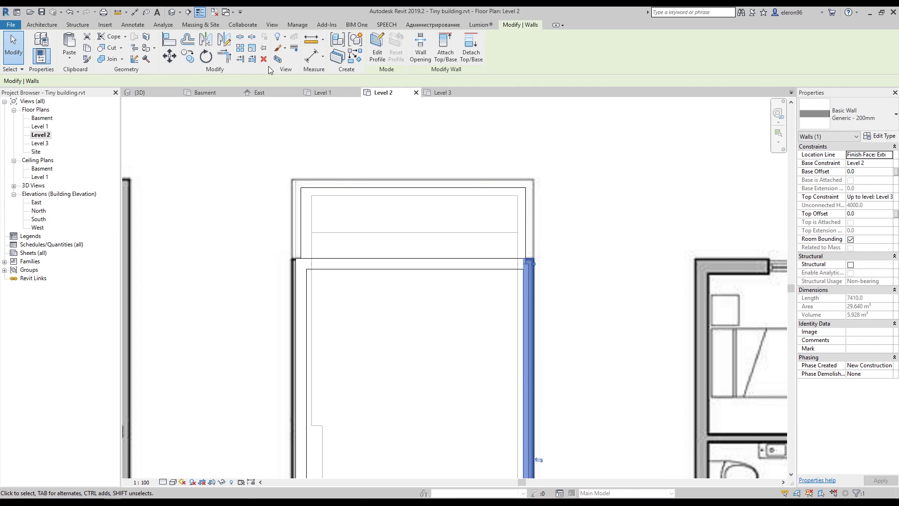
click(354, 60)
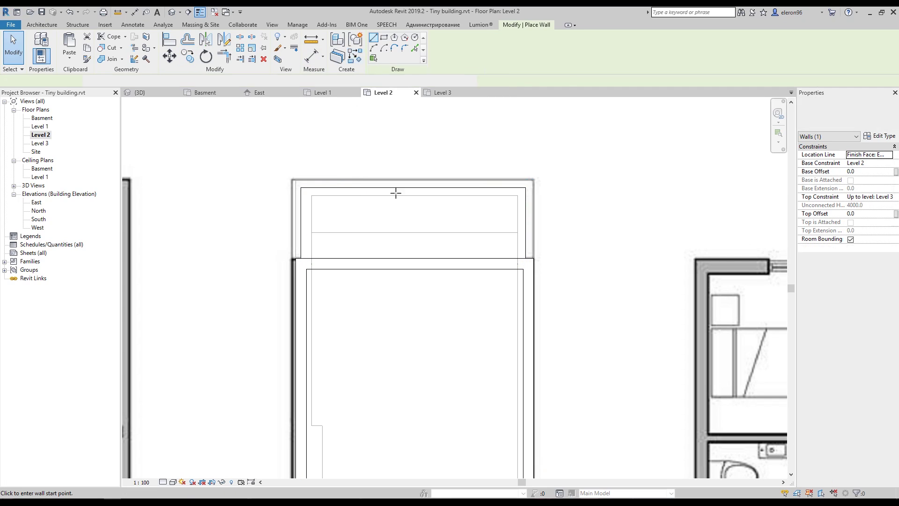
click(295, 257)
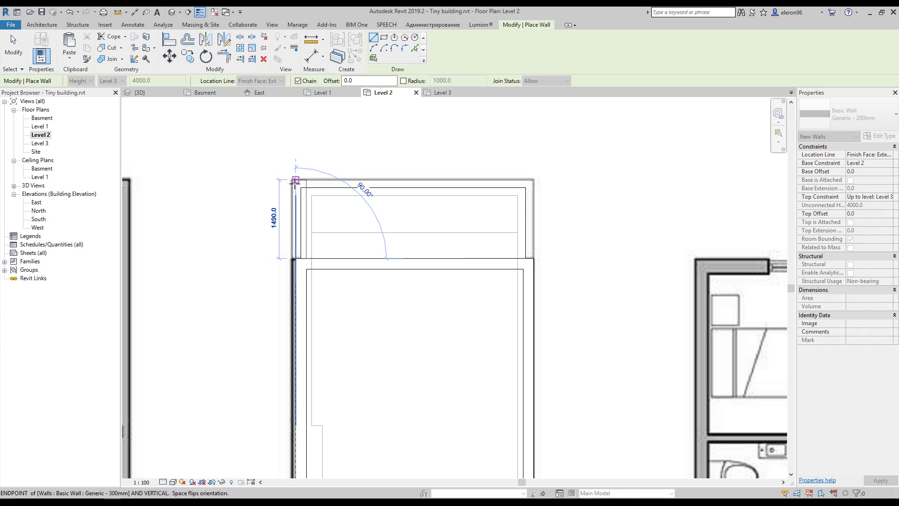
scroll(295, 187, up, 2)
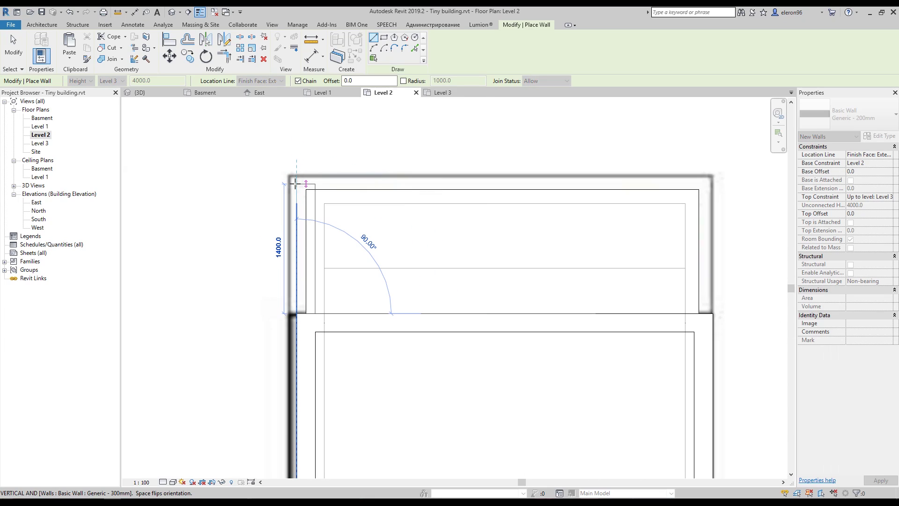
click(297, 186)
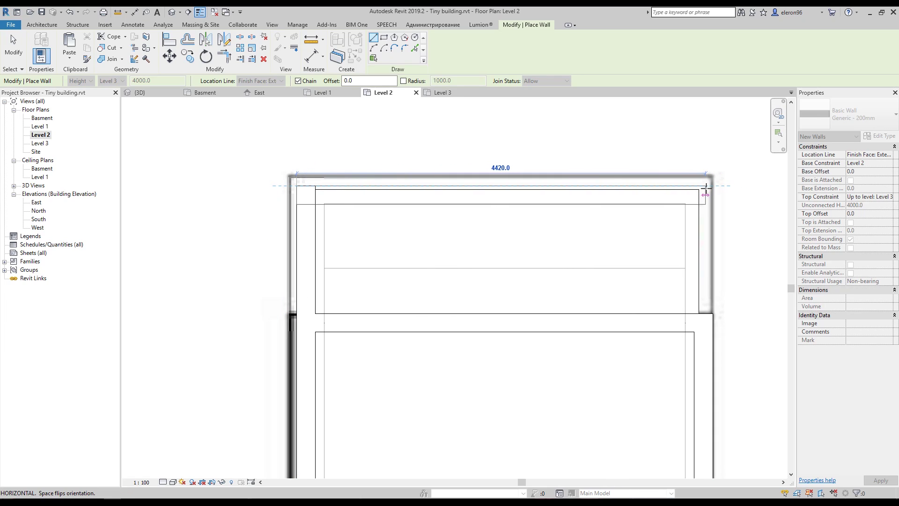
click(712, 185)
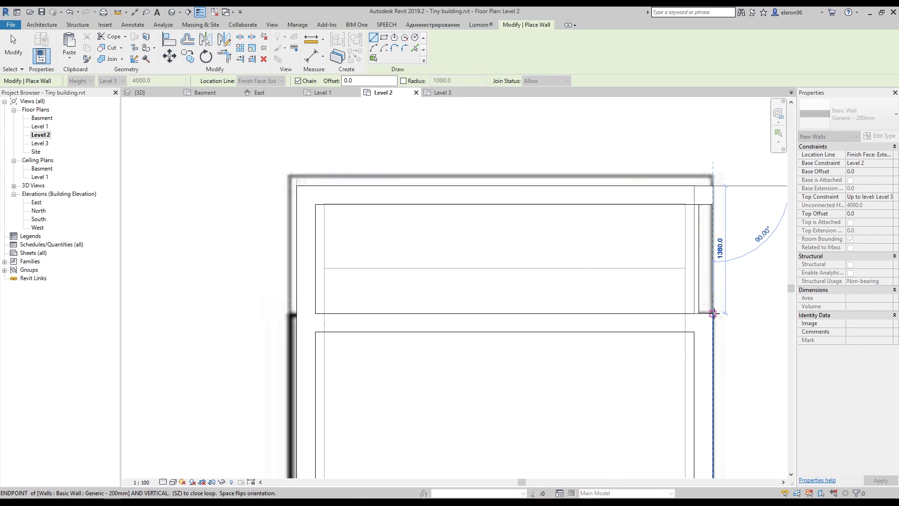
click(712, 313)
key(Escape)
key(Escape)
Set the three terrace walls' top constraint to Unconnected and their unconnected height to 900
click(703, 252)
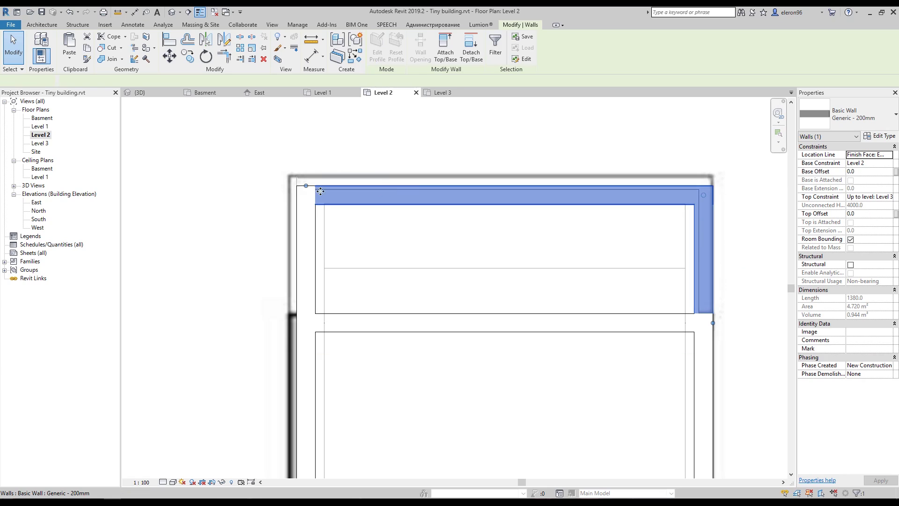
ctrl+click(320, 192)
ctrl+click(301, 218)
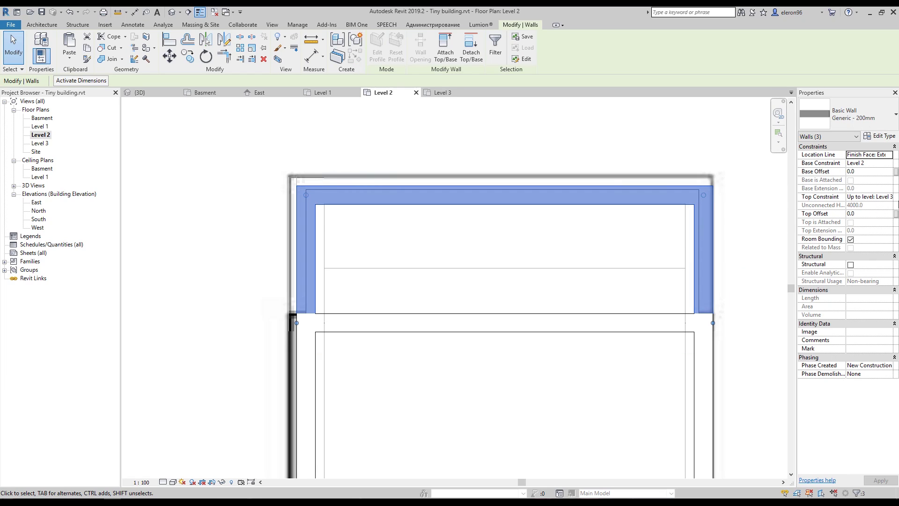
click(891, 199)
click(871, 211)
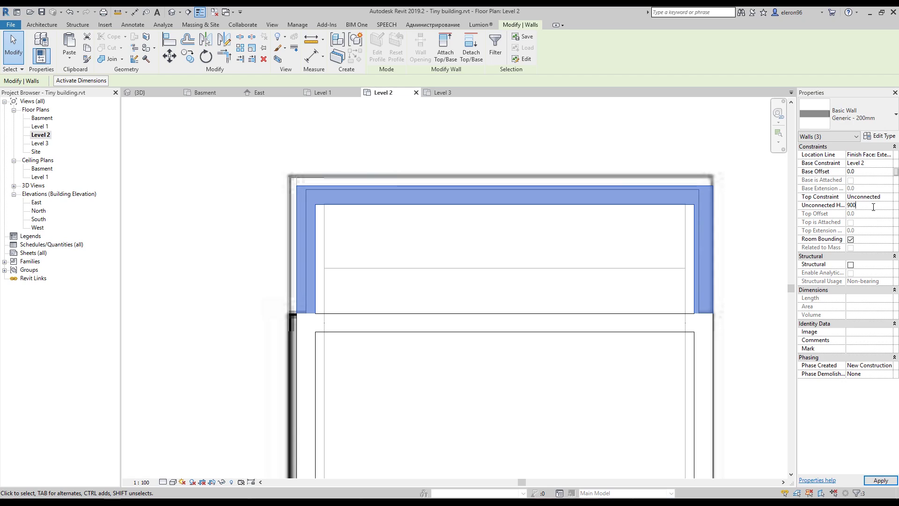
click(873, 207)
text(900)
key(Return)
click(488, 121)
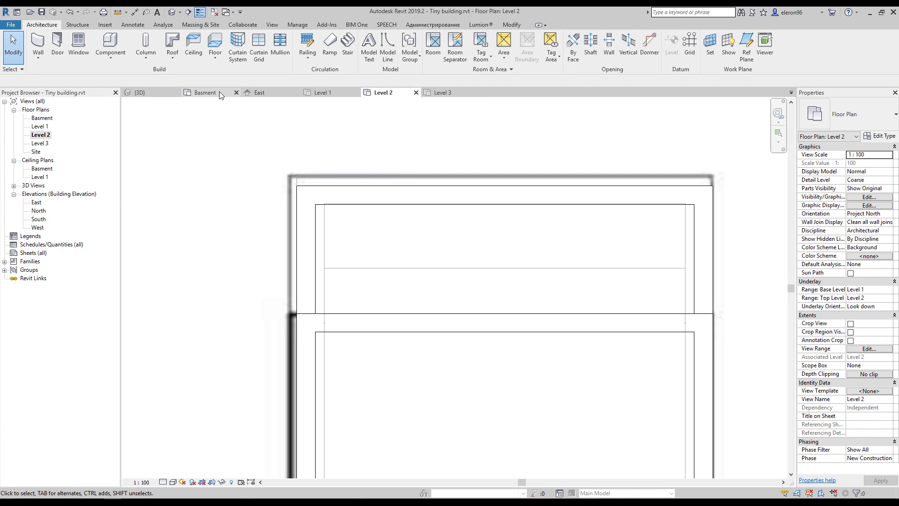
In the 3D view, align the outer face of the terrace's long parapet wall with the face of the wall below it
click(145, 92)
scroll(373, 176, down, 3)
shift+middle_drag(377, 182, 430, 246)
scroll(416, 256, up, 5)
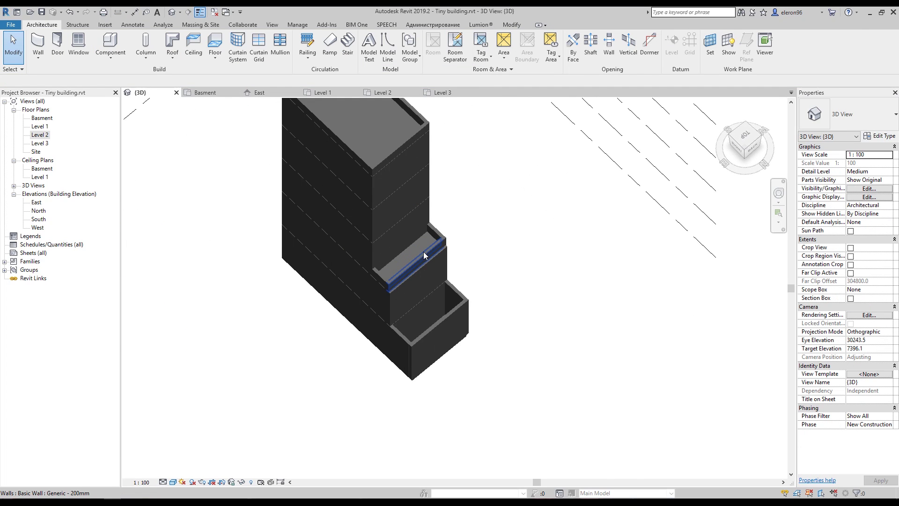
scroll(396, 275, up, 2)
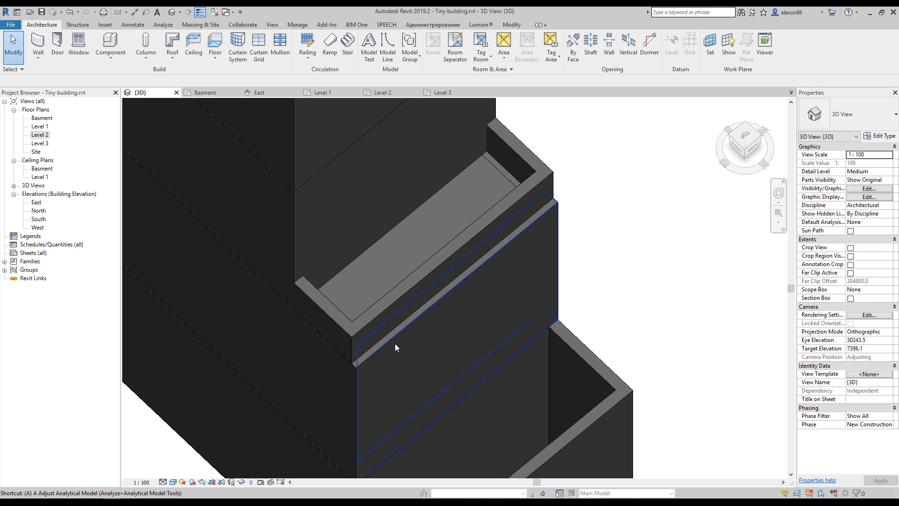
key(l)
click(329, 380)
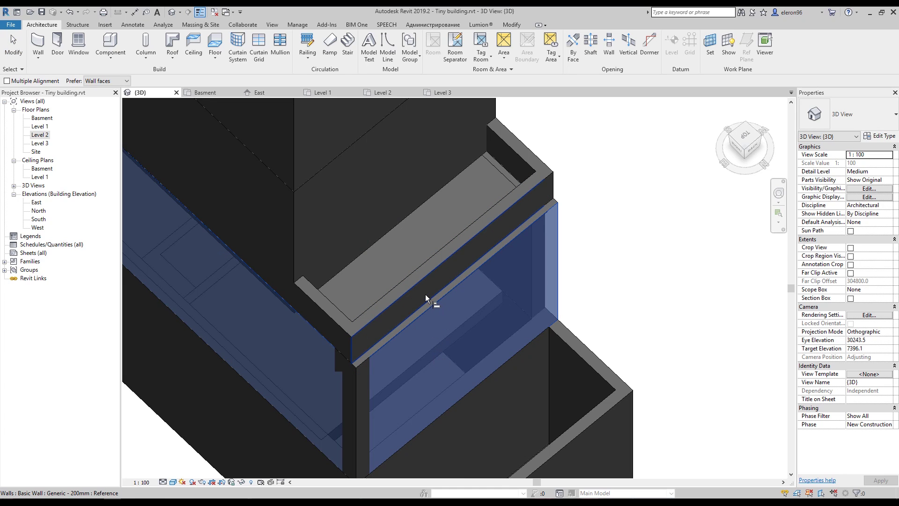
shift+middle_drag(425, 294, 498, 390)
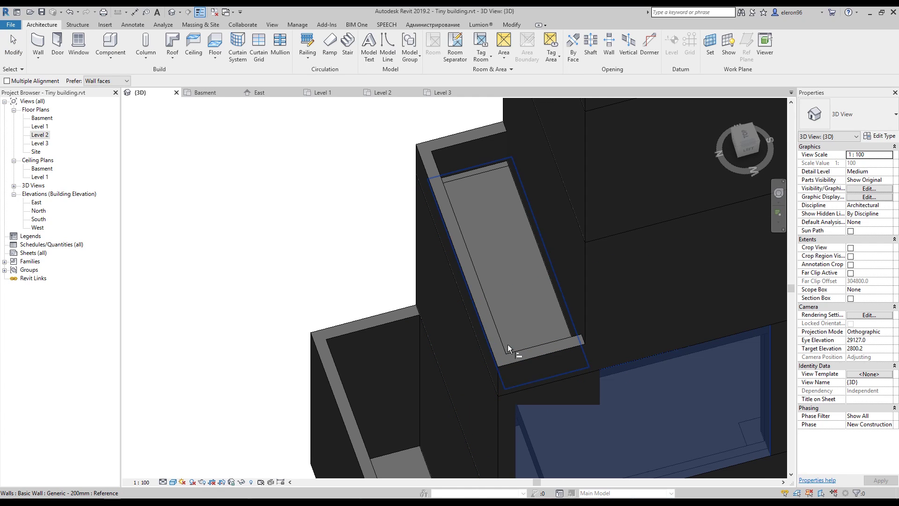
key(Escape)
key(Escape)
shift+middle_drag(507, 344, 562, 279)
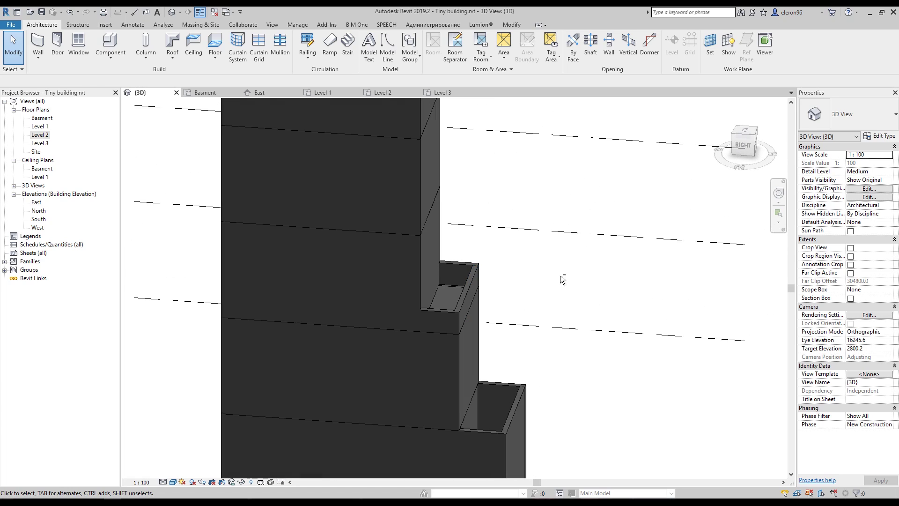
Compare the building's massing in the 3D view with the reference photo of the Tiny Tower's street facade in the browser
scroll(560, 276, down, 3)
shift+middle_drag(393, 296, 596, 307)
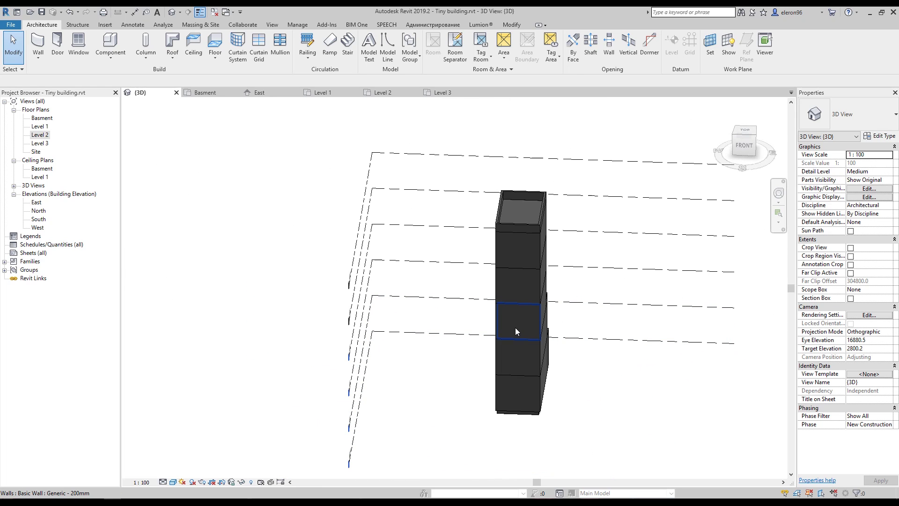
shift+middle_drag(515, 332, 419, 344)
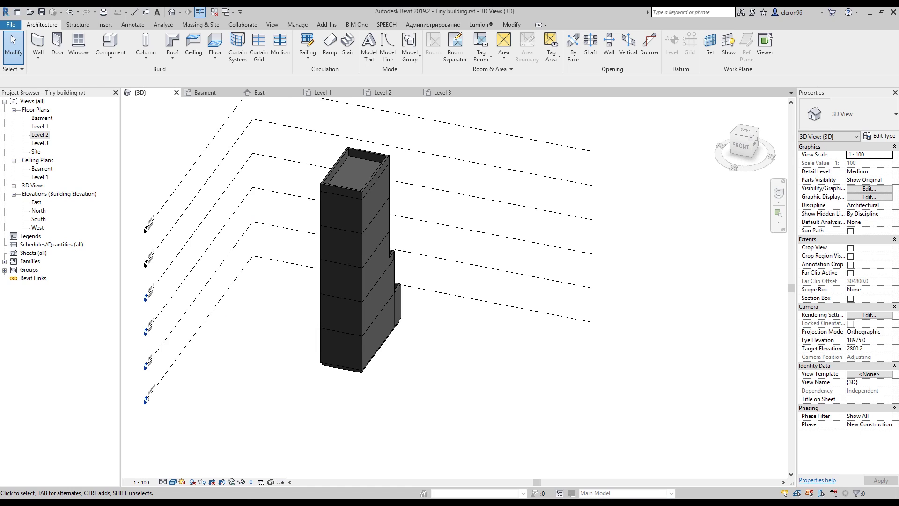
key(alt+Tab)
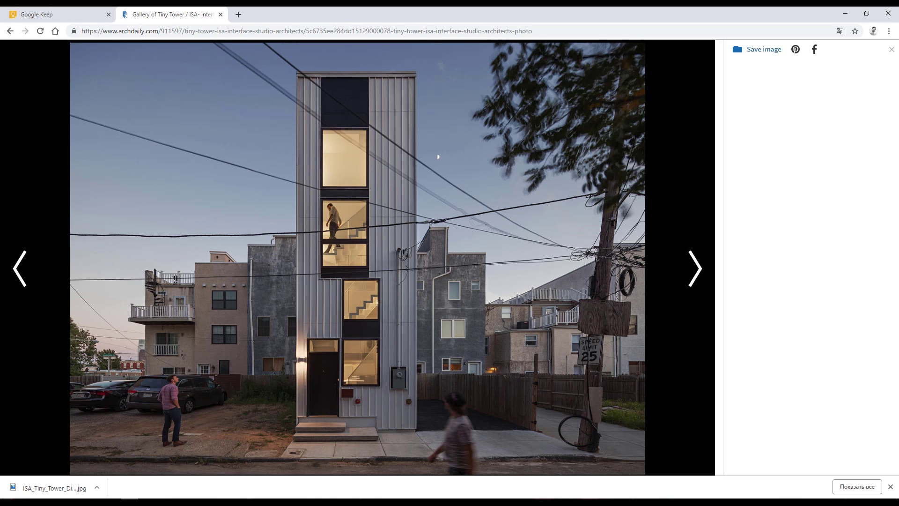
key(alt+Tab)
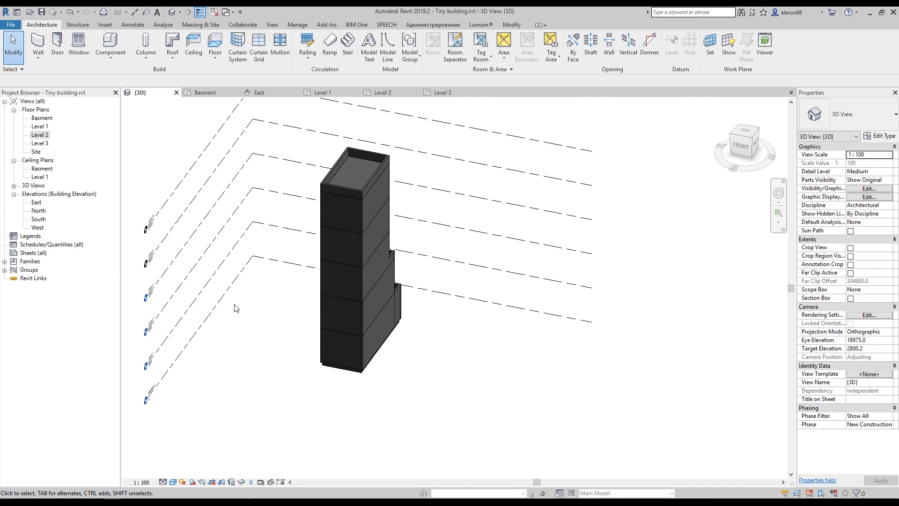
Examine the imported floor plans 01 to R in the Basment view for the window, stair and wall layout
click(206, 93)
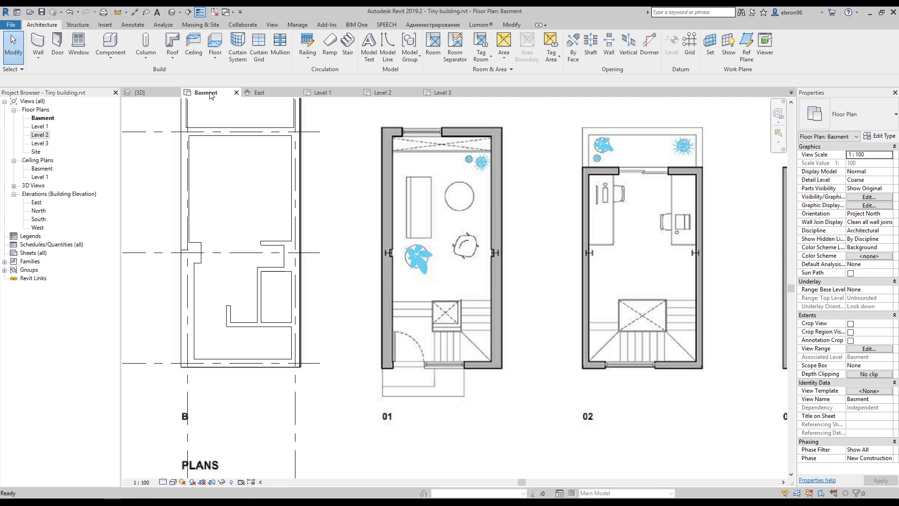
scroll(444, 242, down, 5)
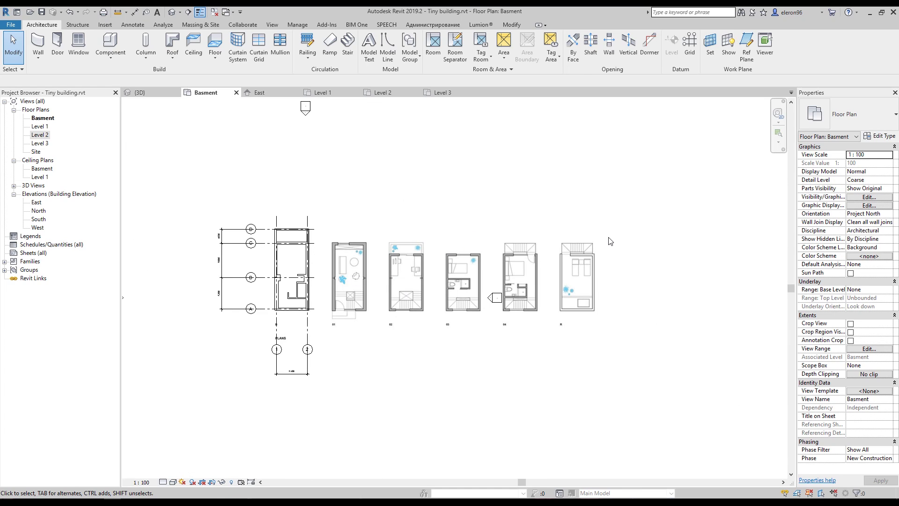
scroll(464, 295, up, 5)
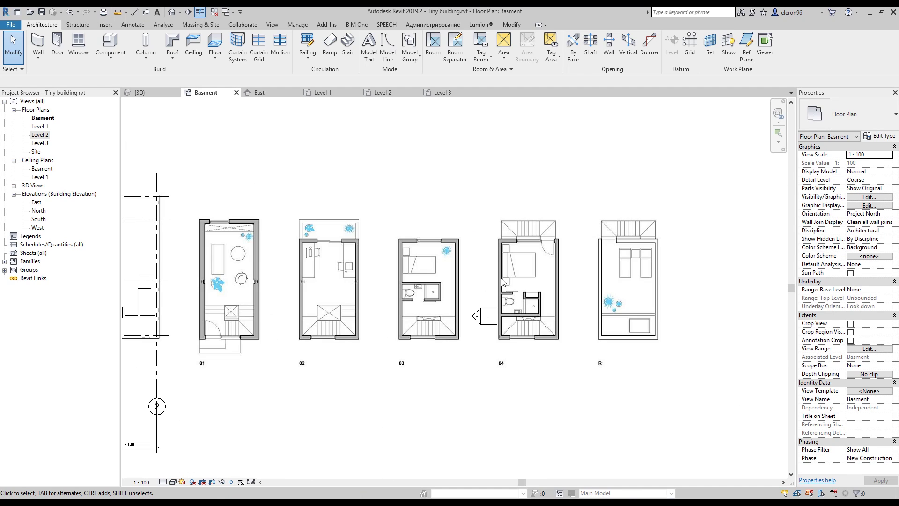
middle_drag(536, 296, 474, 264)
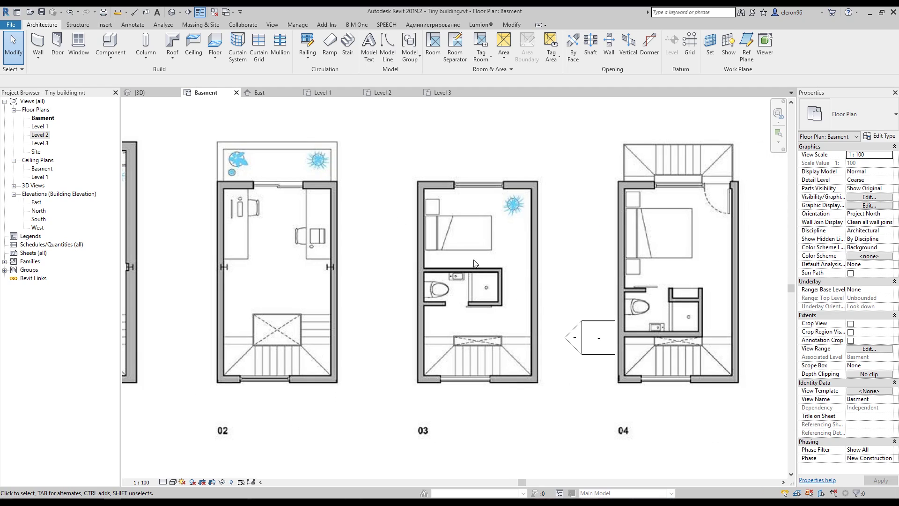
middle_drag(675, 302, 487, 290)
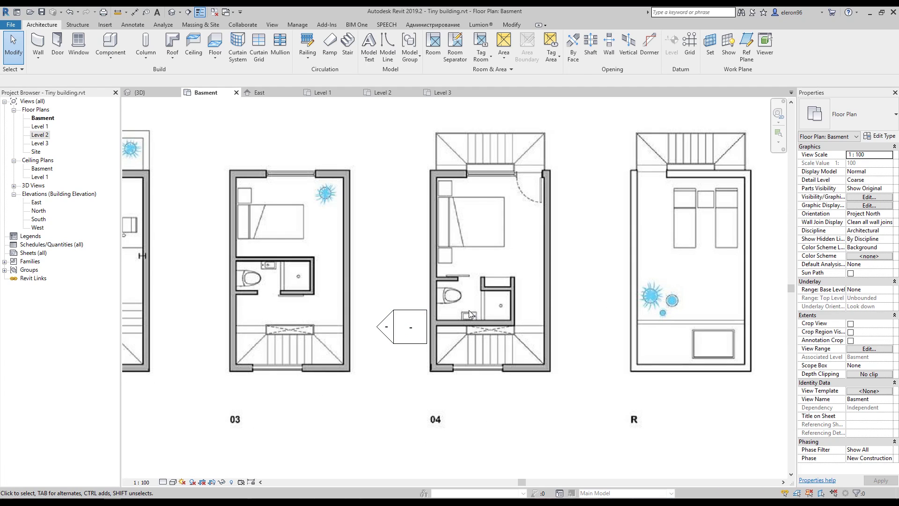
middle_drag(366, 293, 488, 278)
scroll(488, 277, down, 2)
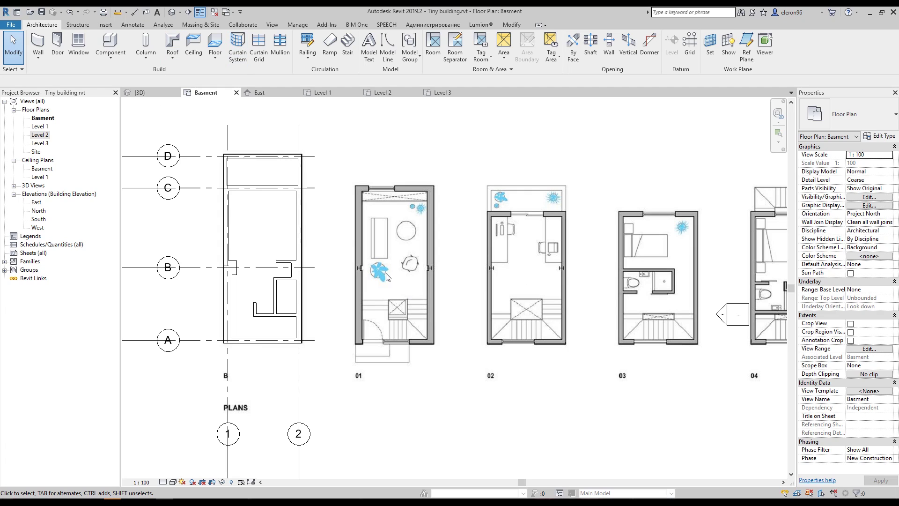
middle_drag(356, 191, 333, 174)
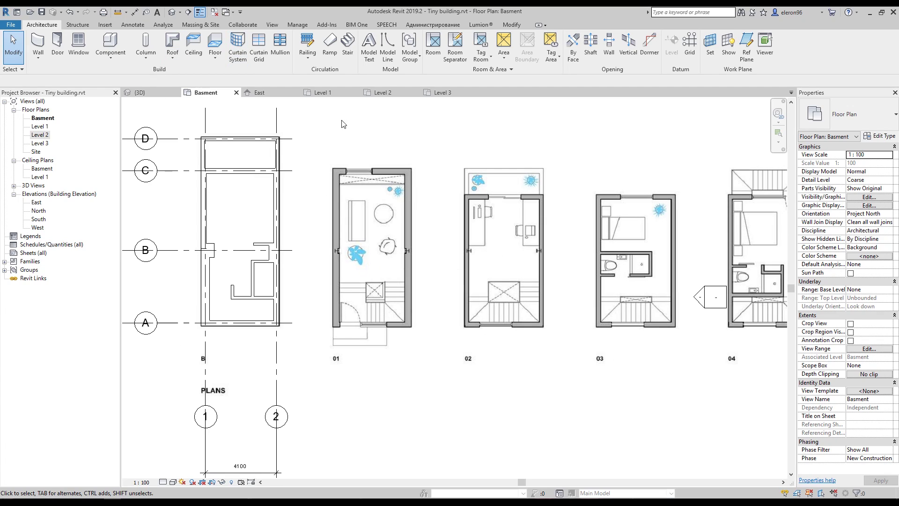
Move the Basment plan into its own separate window and open the Level 1 plan at the front wall on grid A
drag(206, 93, 413, 123)
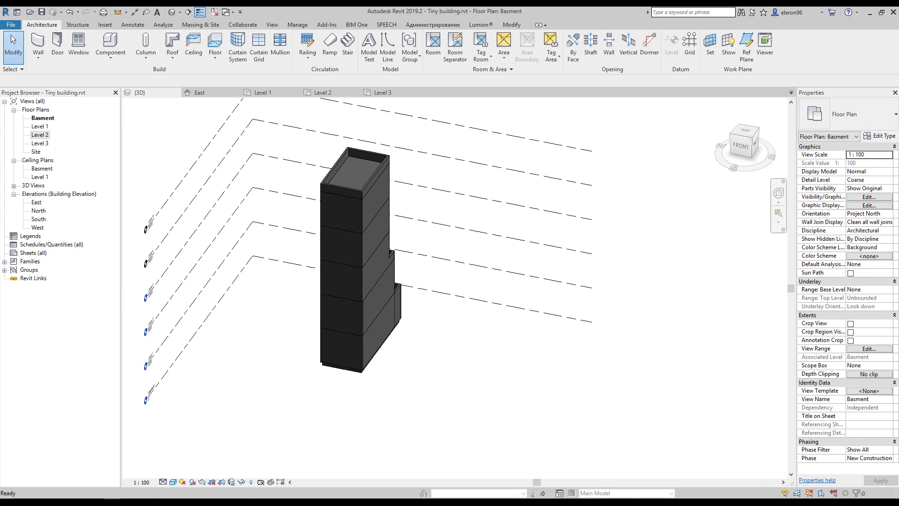
click(277, 93)
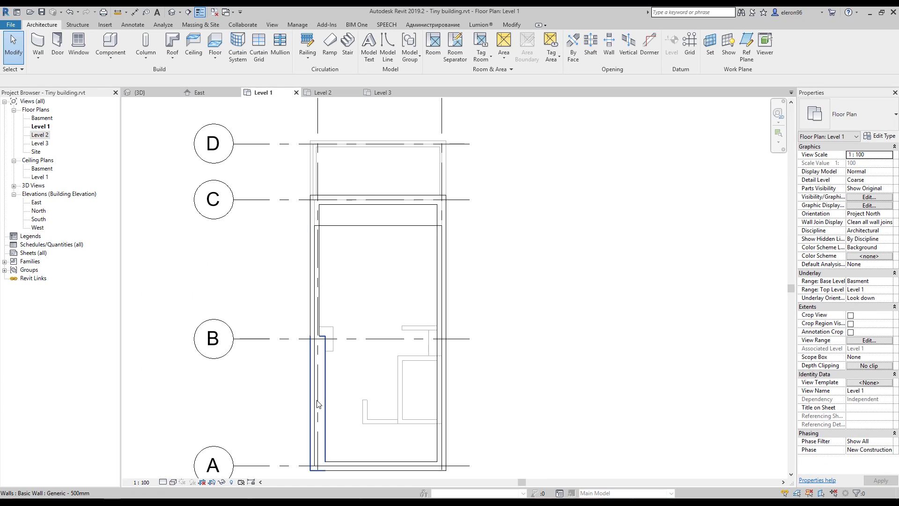
middle_drag(441, 389, 454, 266)
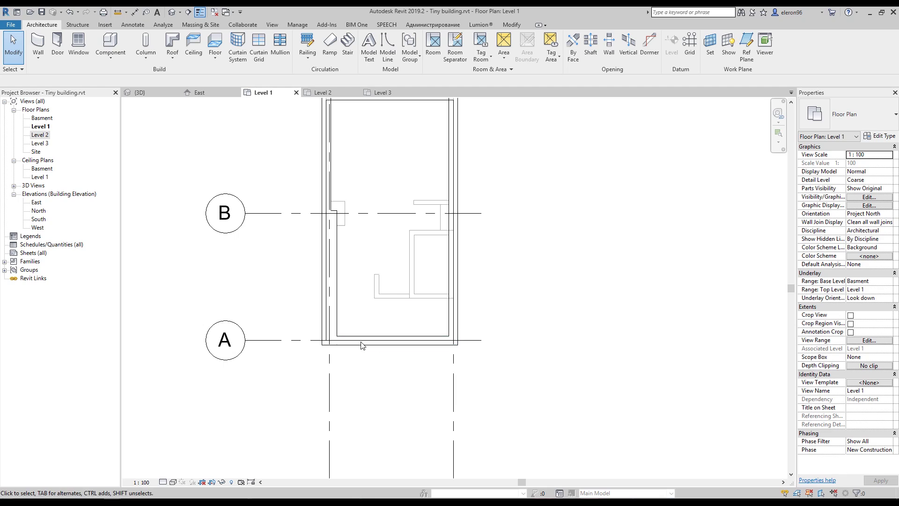
middle_drag(362, 346, 351, 307)
scroll(352, 301, up, 4)
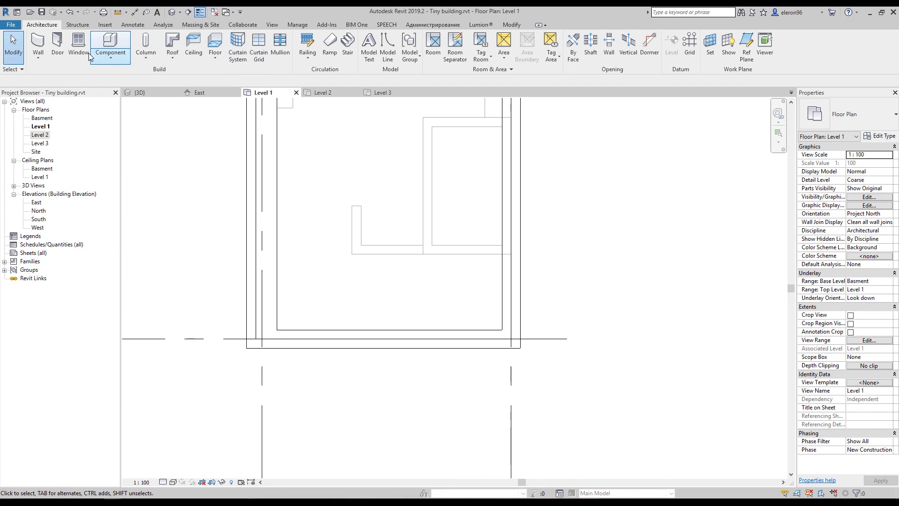
Try to place a plain Curtain Wall within the front wall along grid A on Level 1
click(38, 56)
click(61, 74)
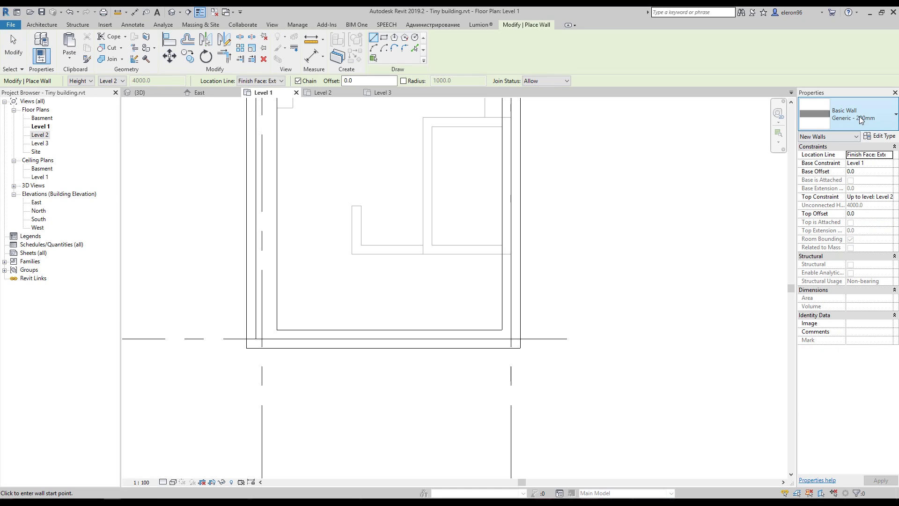
click(847, 115)
scroll(814, 249, down, 5)
click(805, 255)
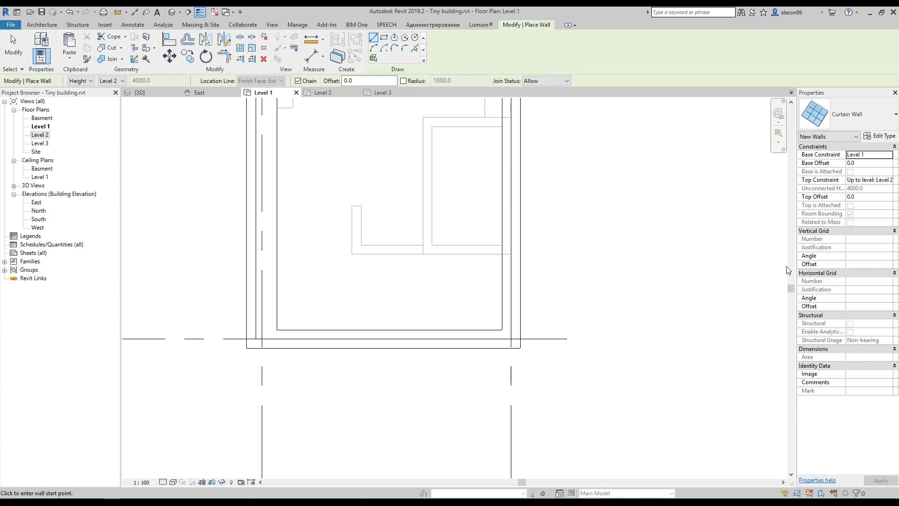
scroll(406, 341, up, 2)
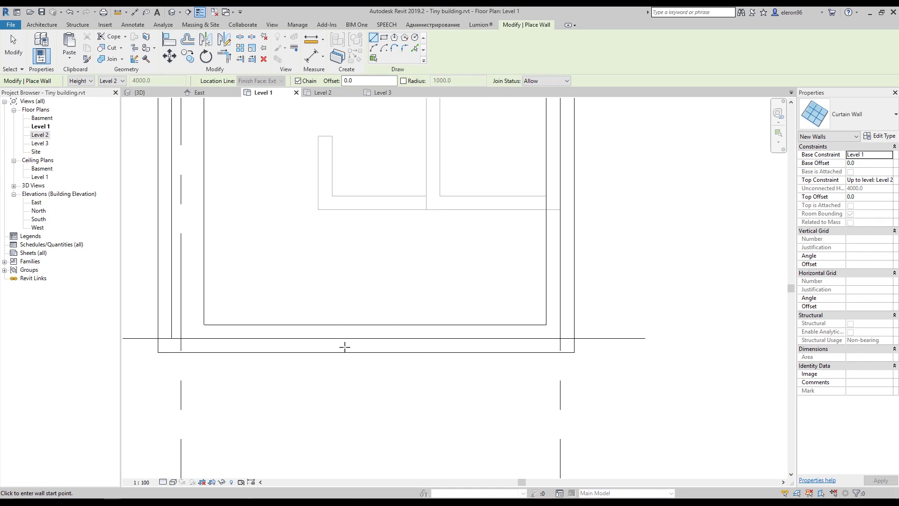
click(324, 338)
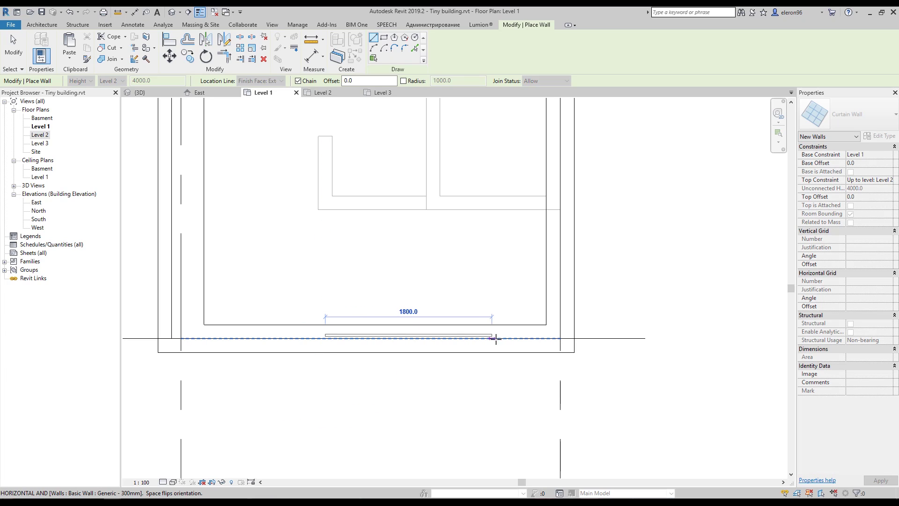
click(516, 338)
key(Escape)
key(Escape)
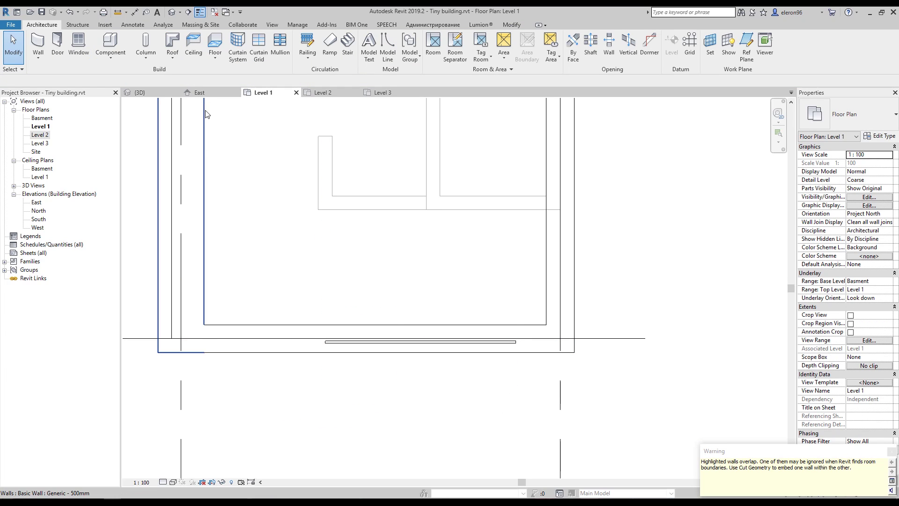
Place a Storefront curtain wall, Level 1 up to Level 2, within the front wall along grid A
click(37, 55)
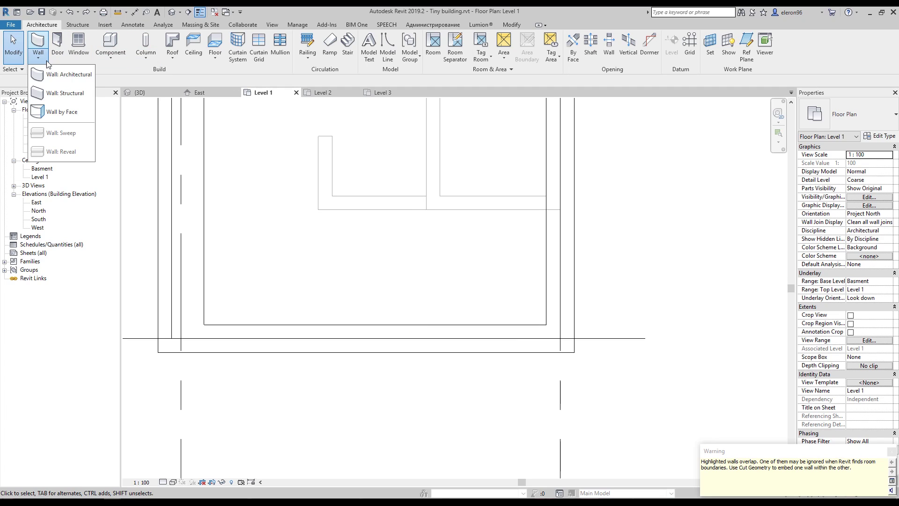
click(51, 74)
click(861, 122)
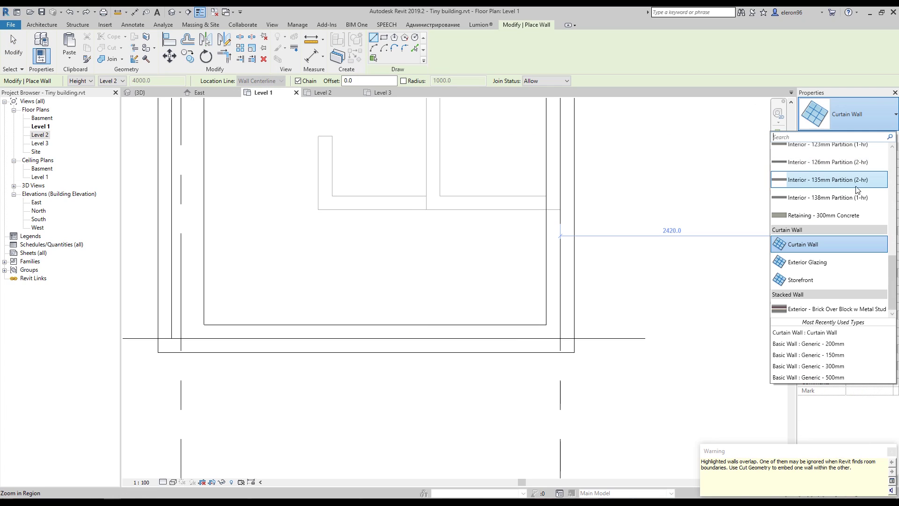
click(822, 283)
click(329, 338)
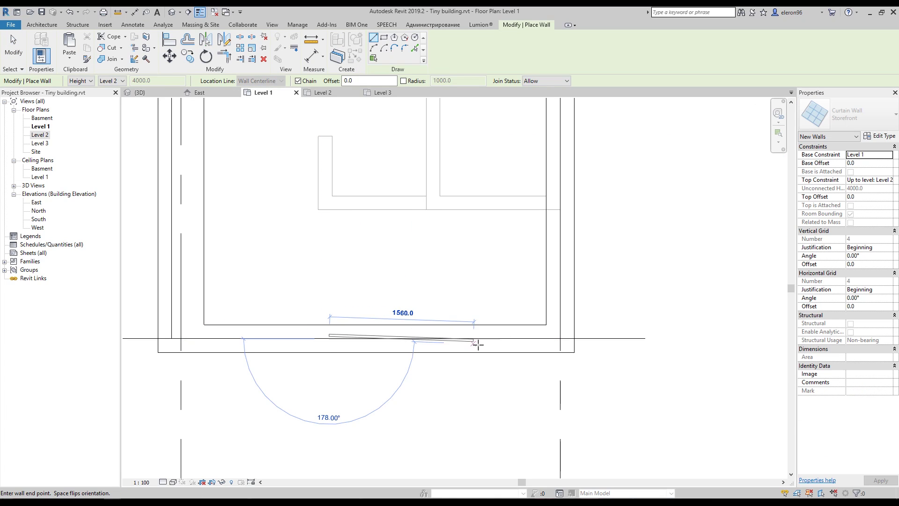
click(502, 338)
key(Escape)
key(Escape)
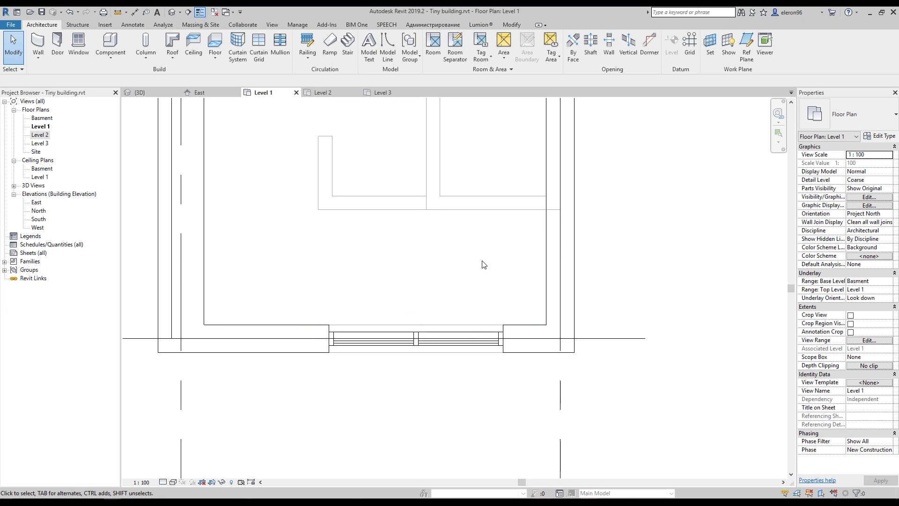
Align the storefront's end nearest grid 1 with the outer face of the short basement partition shown in the underlay
key(a)
key(l)
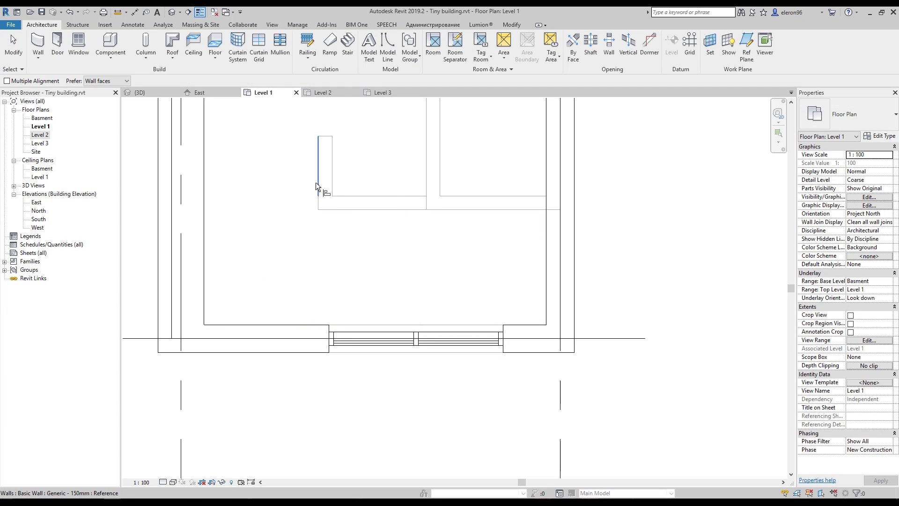
click(318, 183)
click(332, 342)
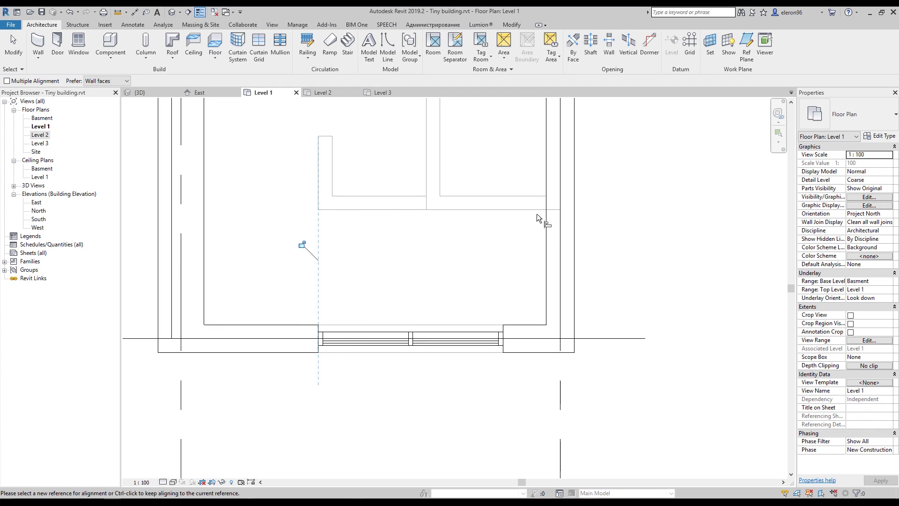
middle_drag(580, 242, 594, 251)
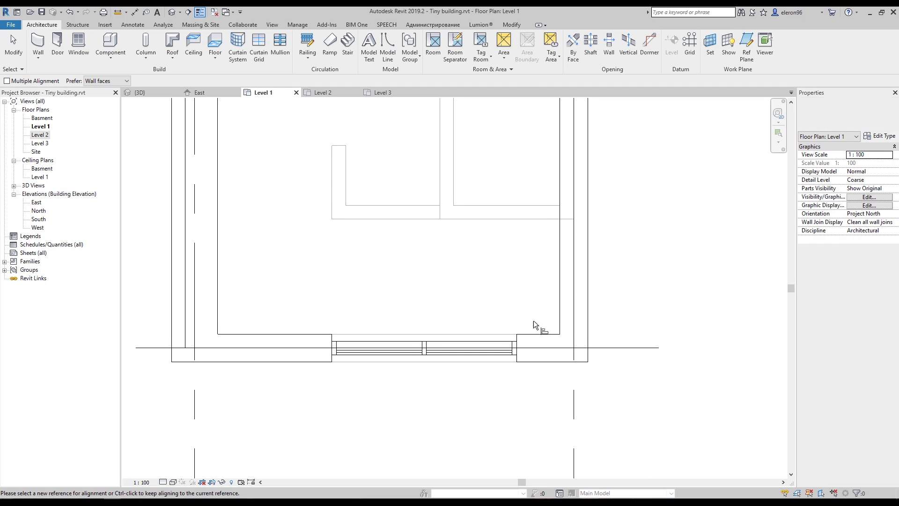
key(Escape)
key(Escape)
Shorten the storefront curtain wall from its end nearest grid 2 and set its length to 1500 mm
click(521, 351)
drag(517, 348, 464, 351)
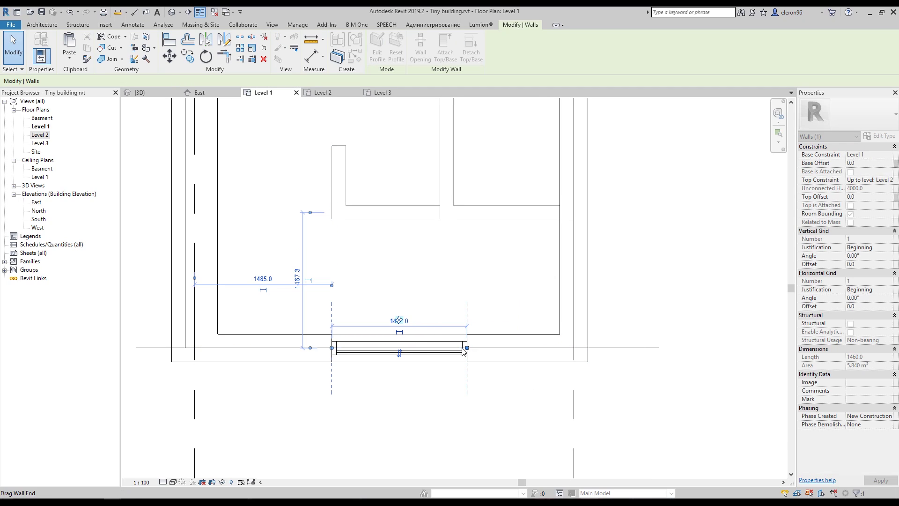
click(399, 321)
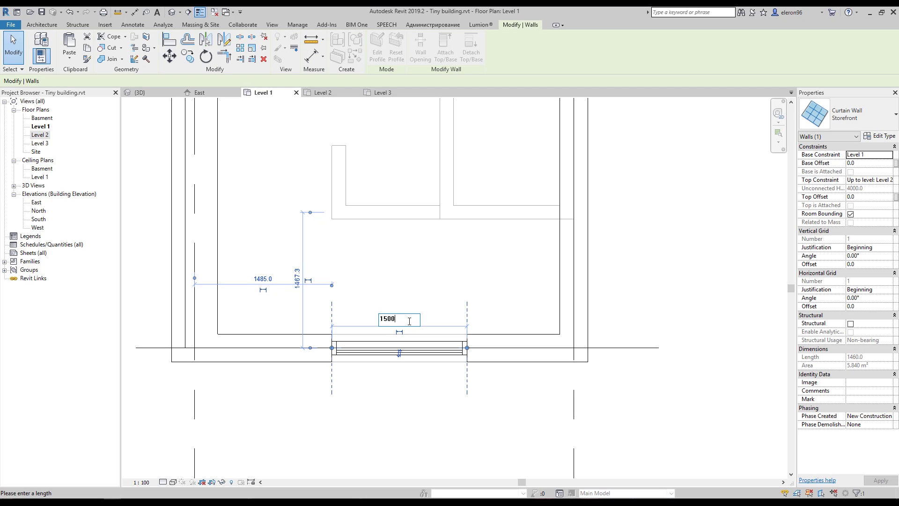
key(Return)
key(Escape)
middle_drag(411, 299, 412, 279)
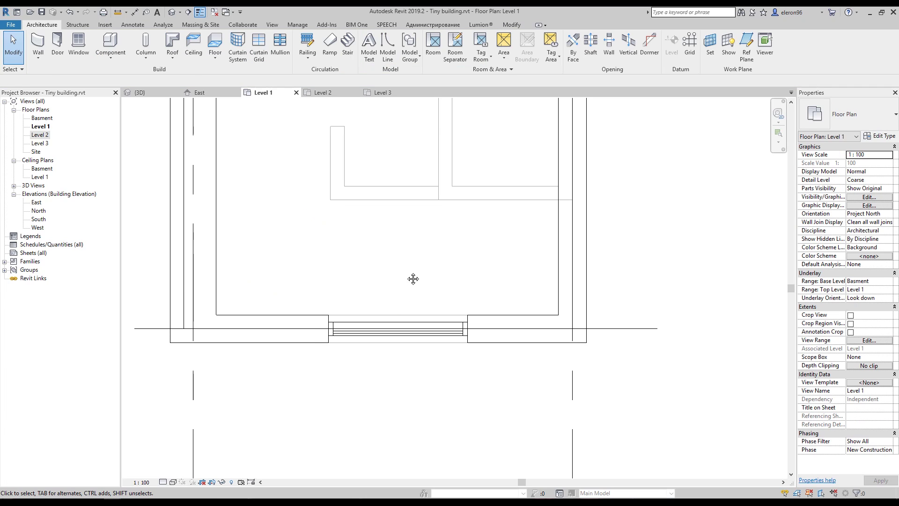
Switch the 3D view to the Hidden Line visual style and inspect the storefront in the front facade
click(137, 94)
shift+middle_drag(419, 313, 384, 344)
scroll(364, 313, up, 5)
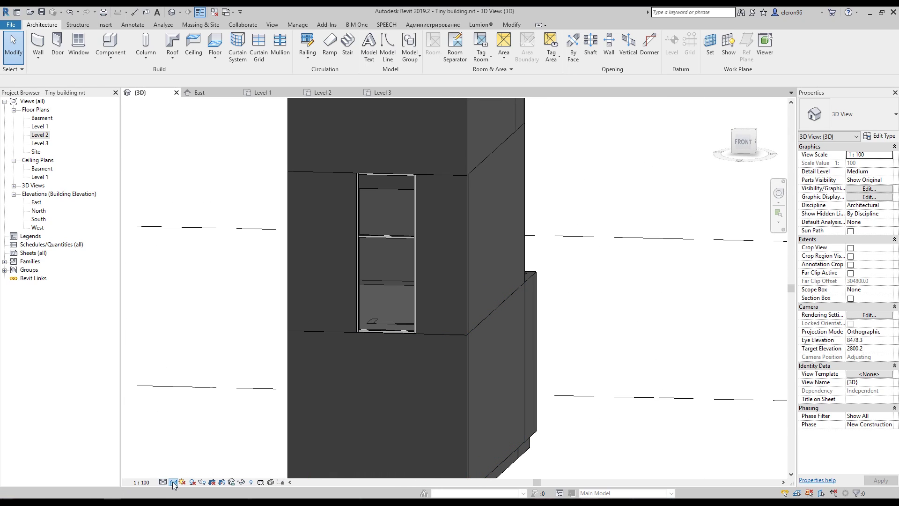
click(173, 482)
click(185, 427)
shift+middle_drag(185, 427, 459, 196)
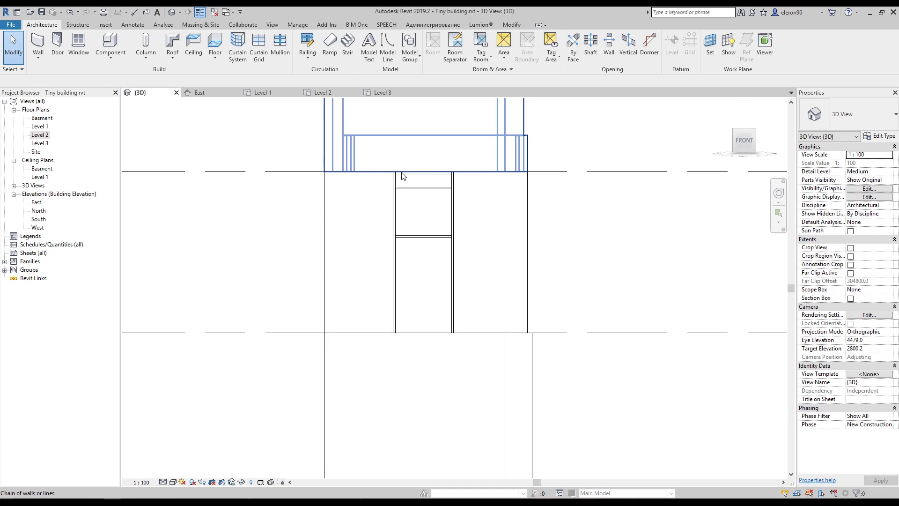
shift+middle_drag(445, 294, 384, 401)
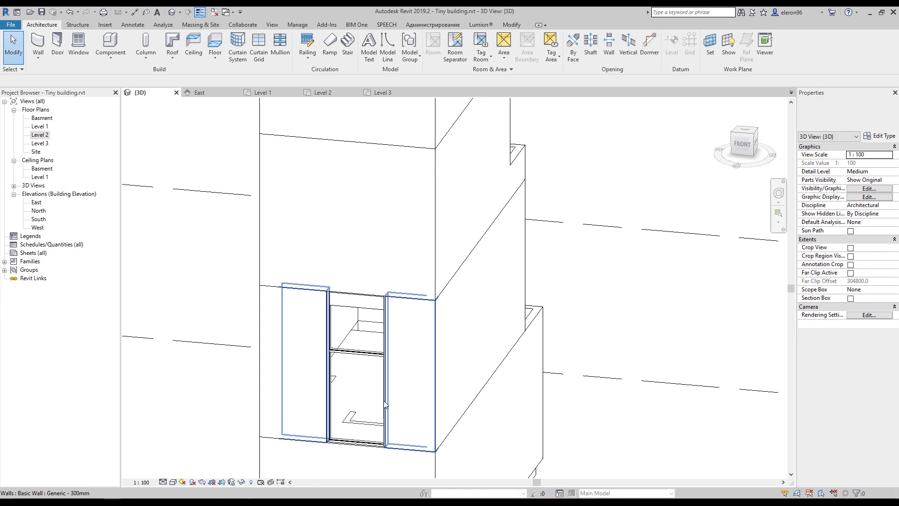
Extend the front storefront curtain wall up to Level 3 with a top offset of -200 mm
click(383, 400)
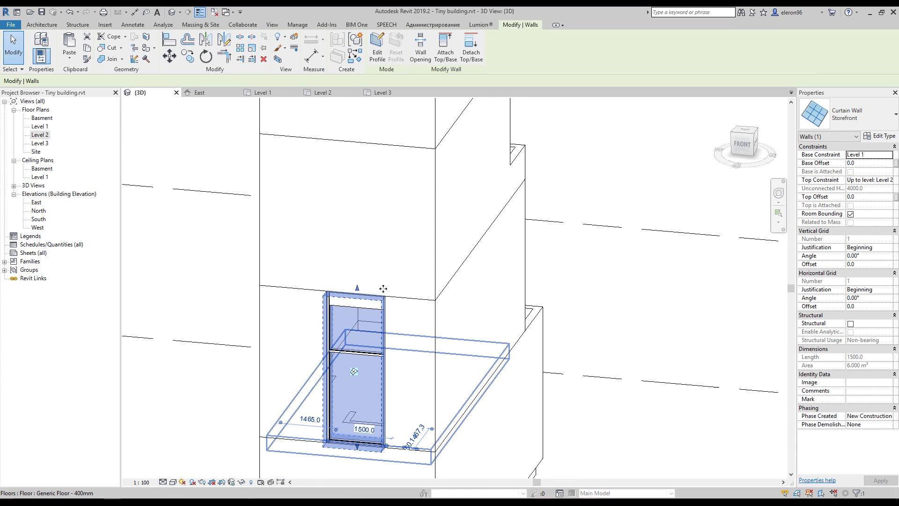
click(889, 180)
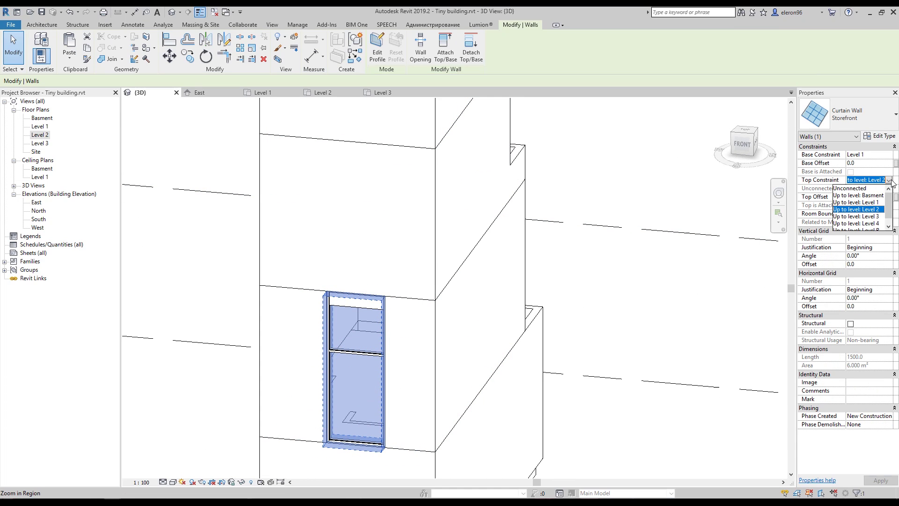
click(861, 216)
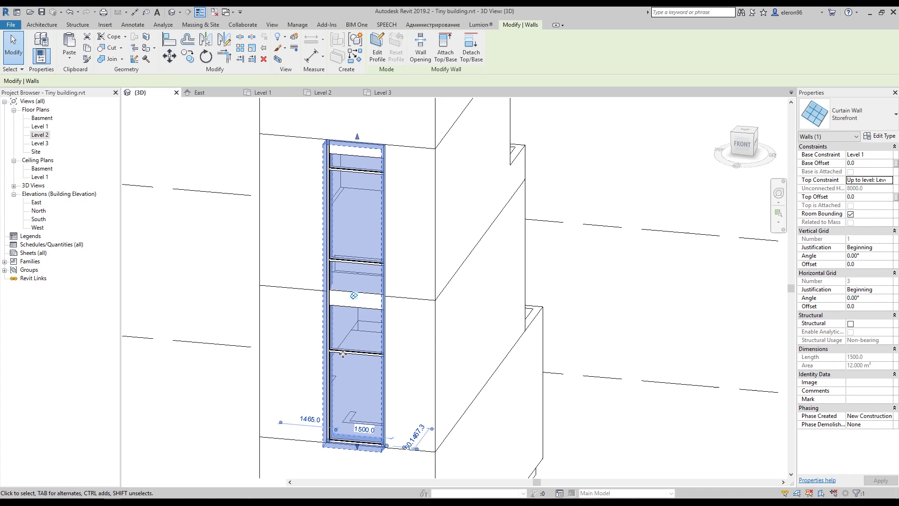
mouse_move(370, 248)
shift+middle_down()
mouse_move(378, 234)
mouse_move(377, 258)
shift+middle_up()
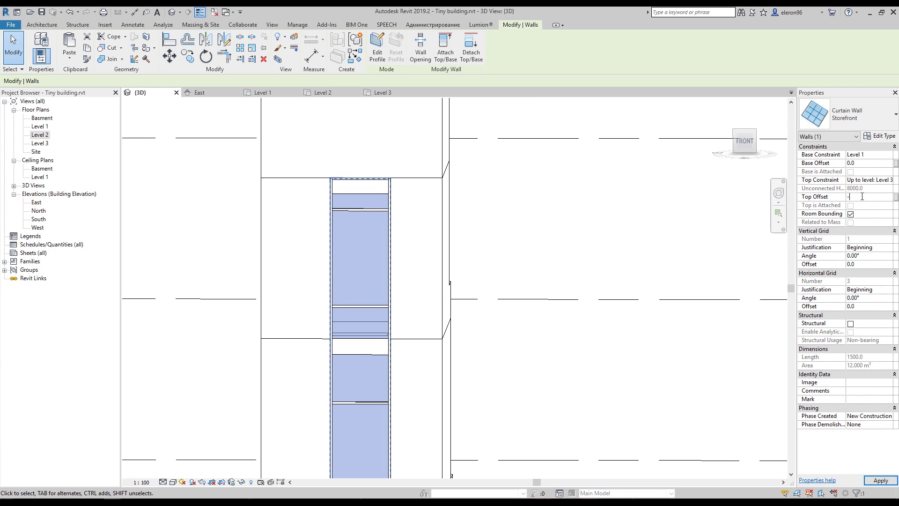
key(Return)
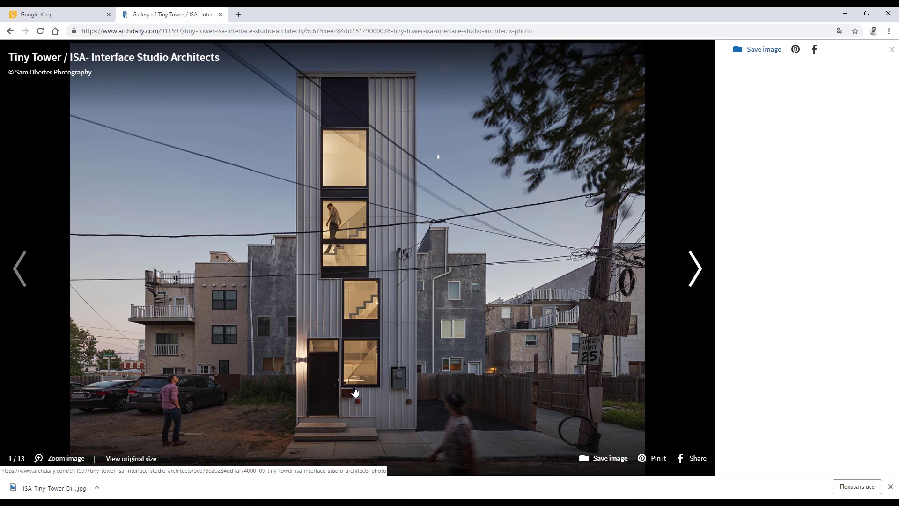
Return from the reference photo to the model and set the storefront's base offset to 1200 mm
click(845, 14)
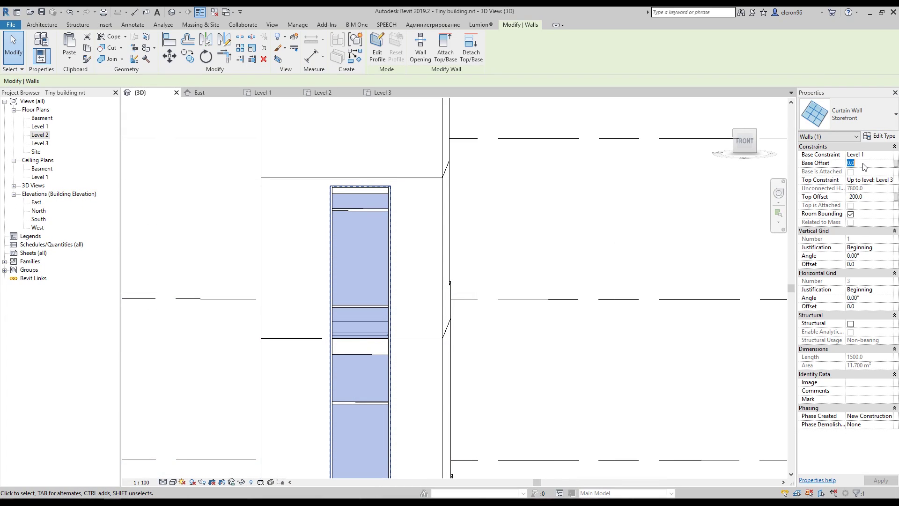
middle_drag(444, 393, 464, 267)
shift+middle_drag(464, 266, 554, 310)
key(Escape)
middle_drag(428, 199, 441, 213)
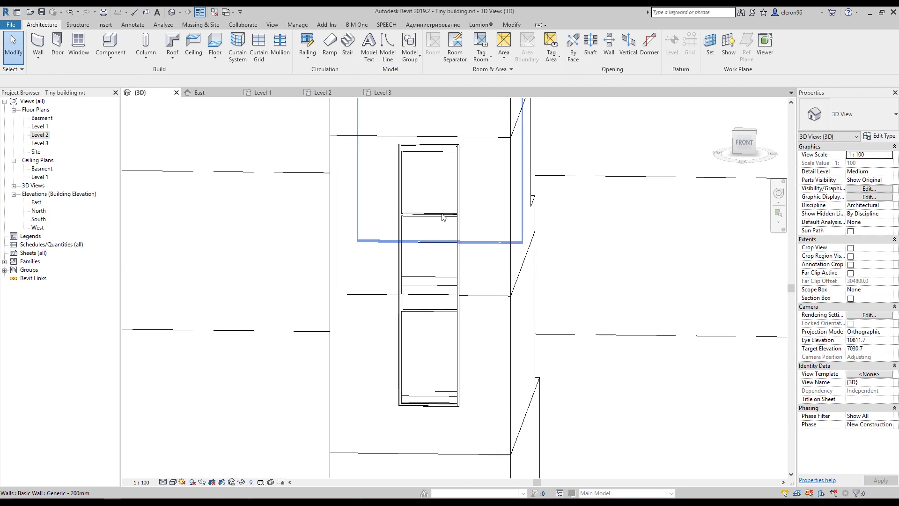
scroll(431, 199, up, 3)
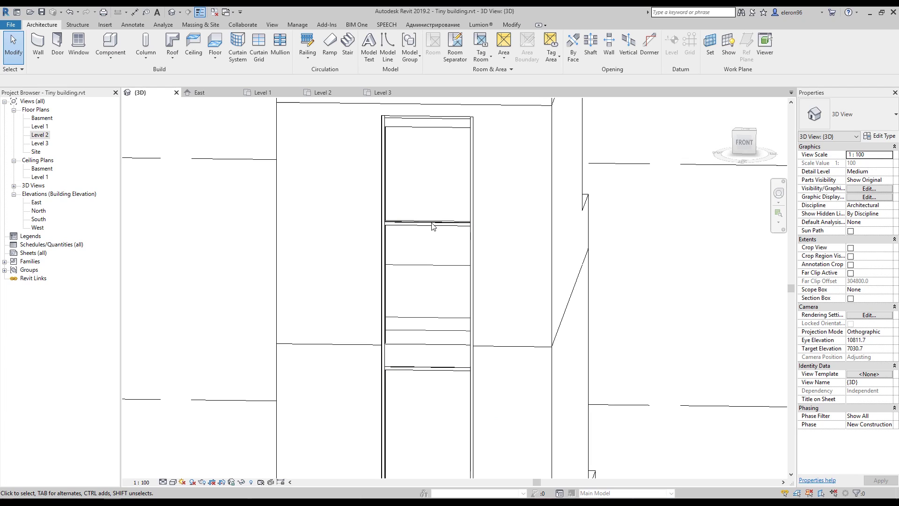
click(435, 225)
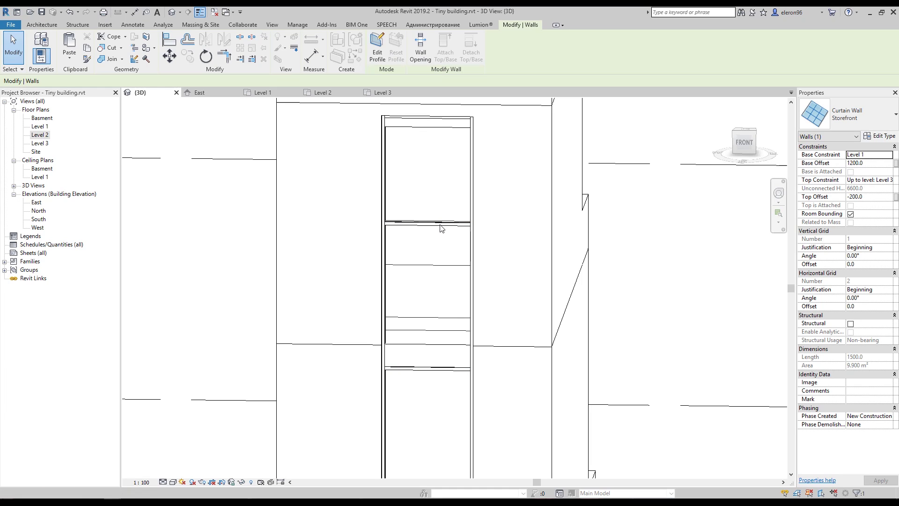
shift+middle_drag(453, 224, 401, 299)
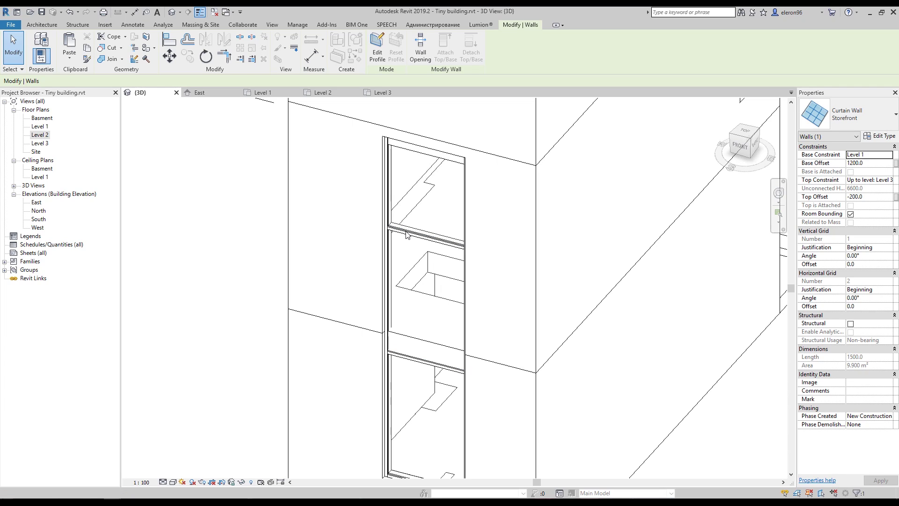
click(255, 232)
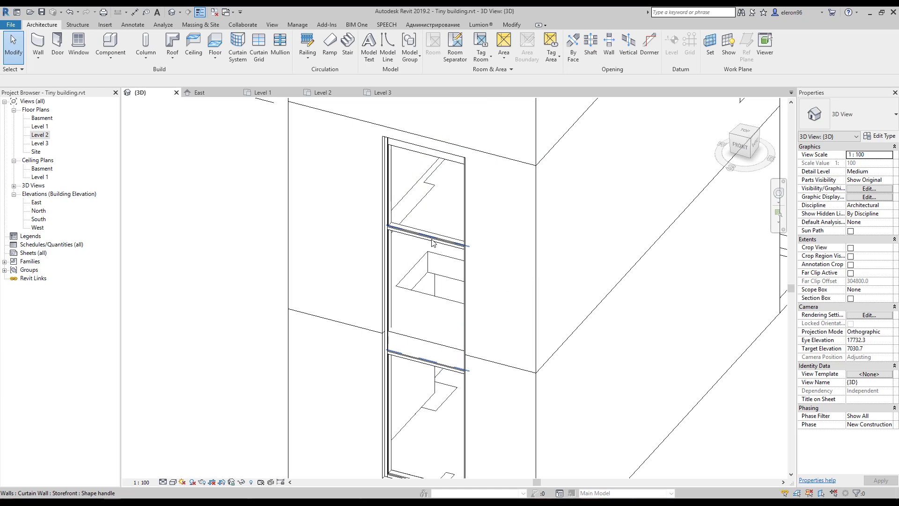
click(432, 243)
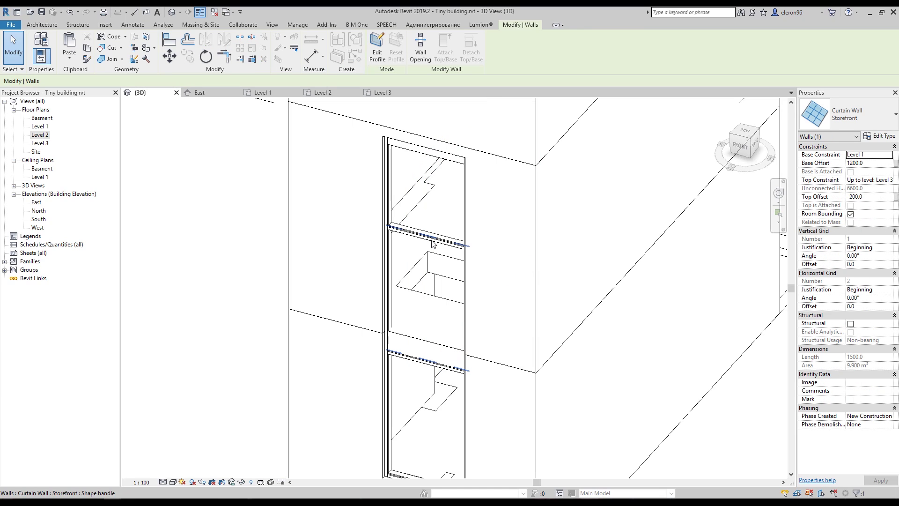
double_click(431, 243)
middle_drag(432, 248, 378, 235)
click(377, 57)
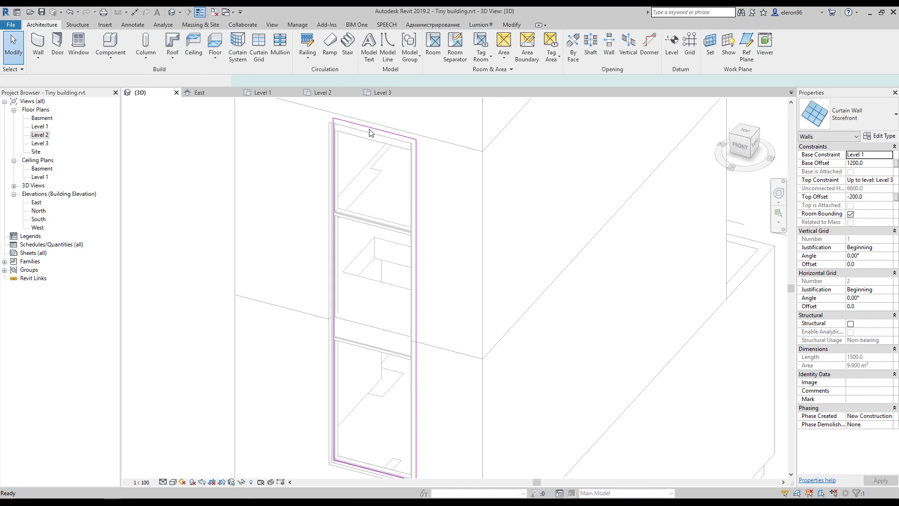
click(331, 155)
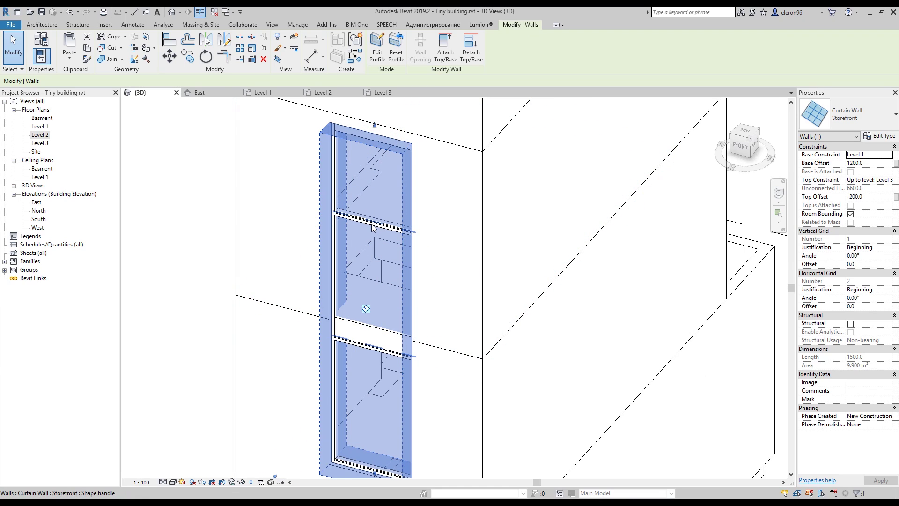
key(Escape)
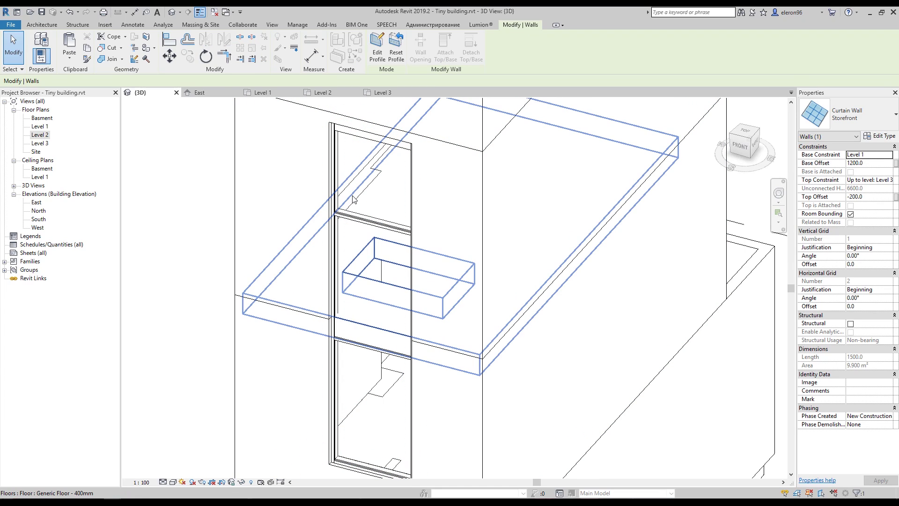
Set the Storefront type's vertical and horizontal grid layouts to None, keeping the generated gridlines as non-associated
click(810, 495)
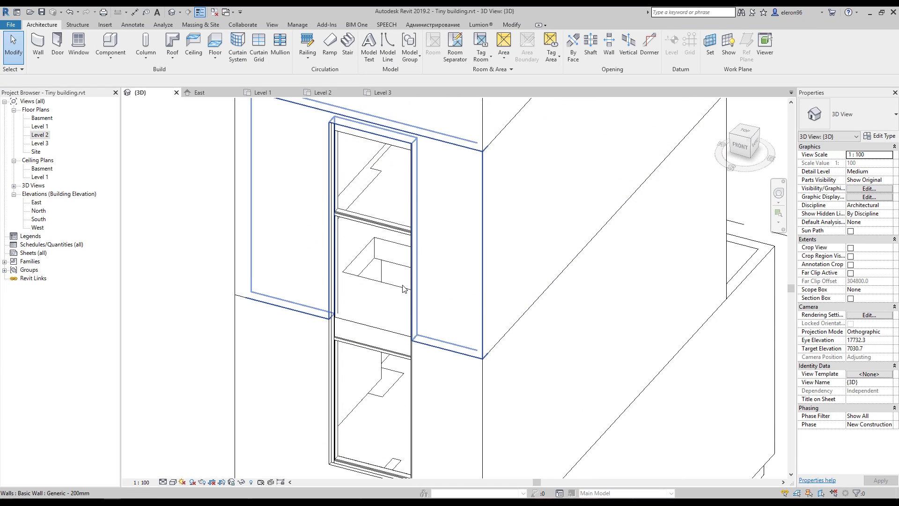
click(377, 225)
click(401, 199)
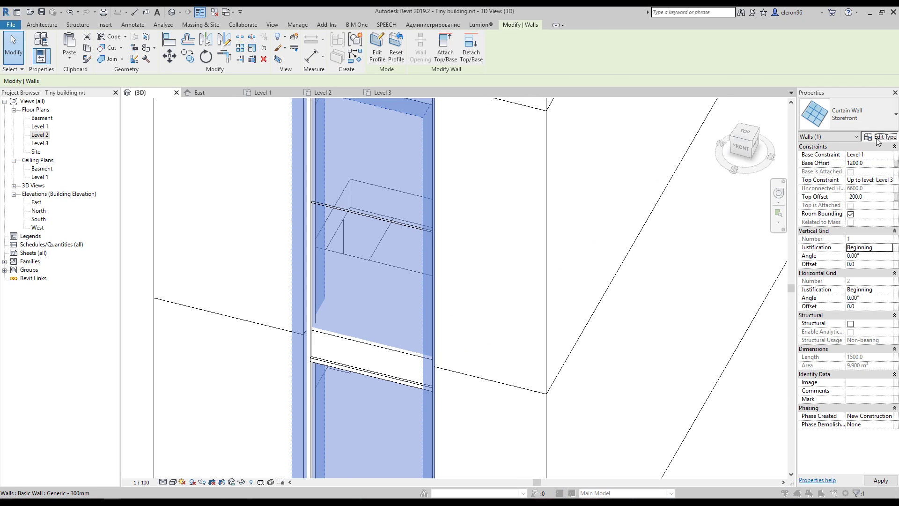
click(879, 136)
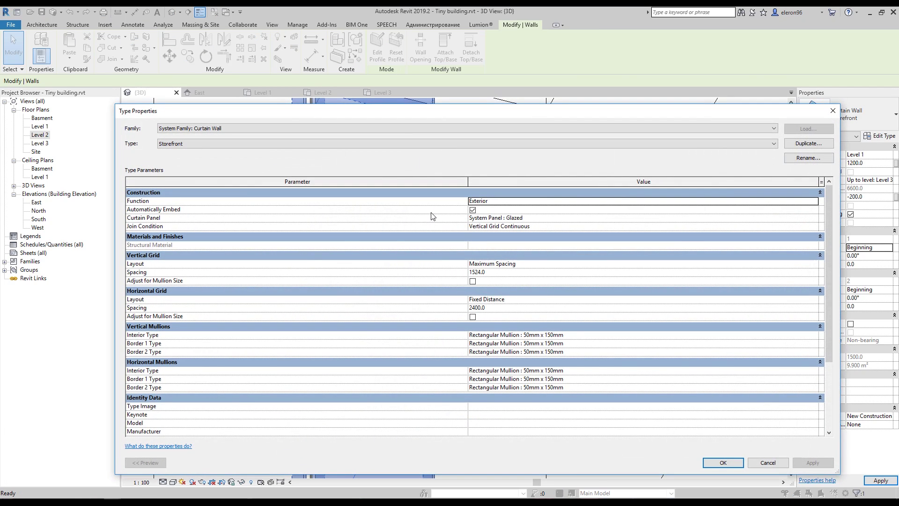
click(815, 264)
click(813, 263)
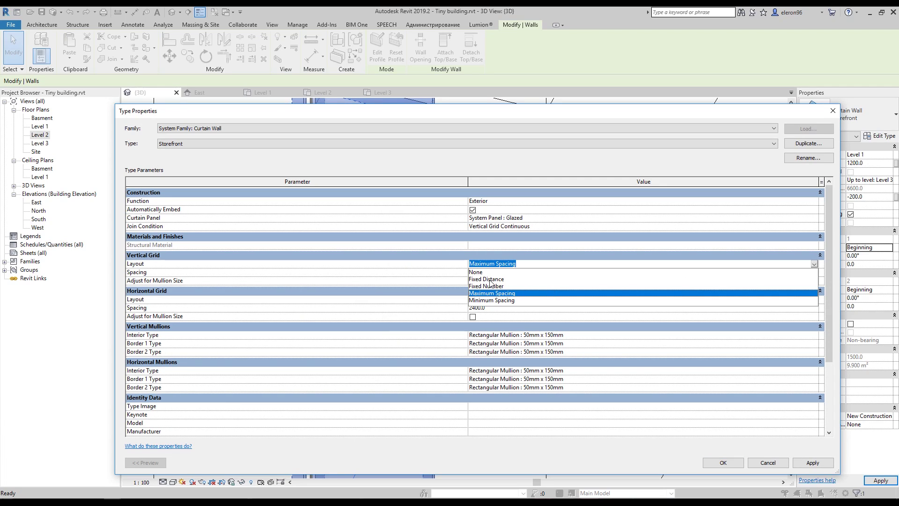
click(475, 272)
click(815, 299)
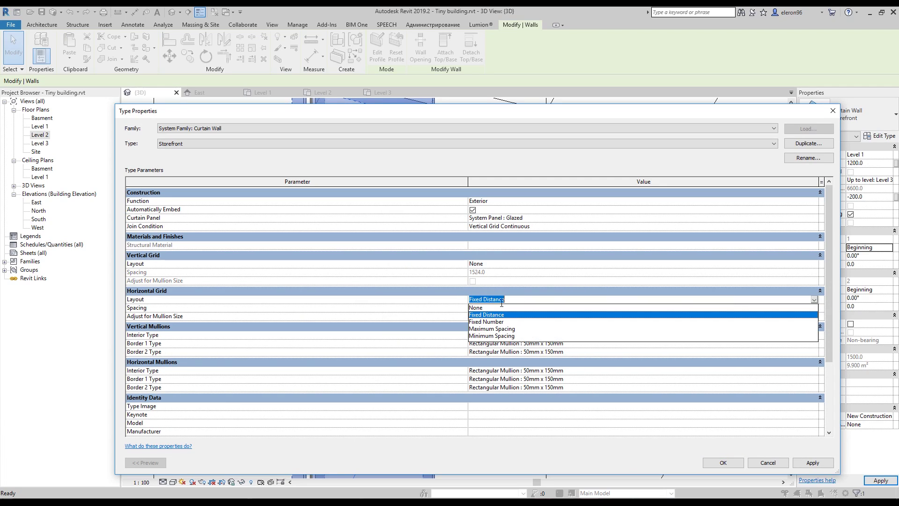
click(482, 308)
click(735, 463)
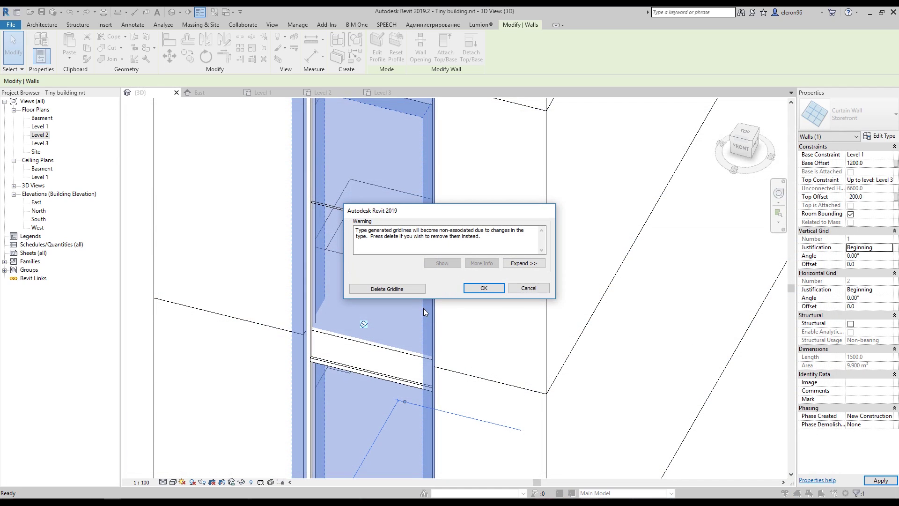
click(438, 290)
Delete the leftover horizontal gridlines from the storefront so it becomes one undivided panel
click(389, 255)
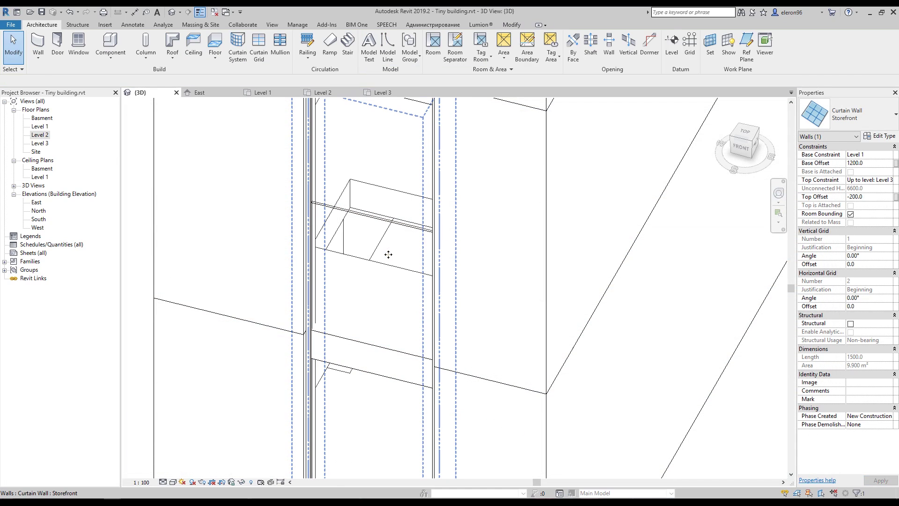
click(379, 215)
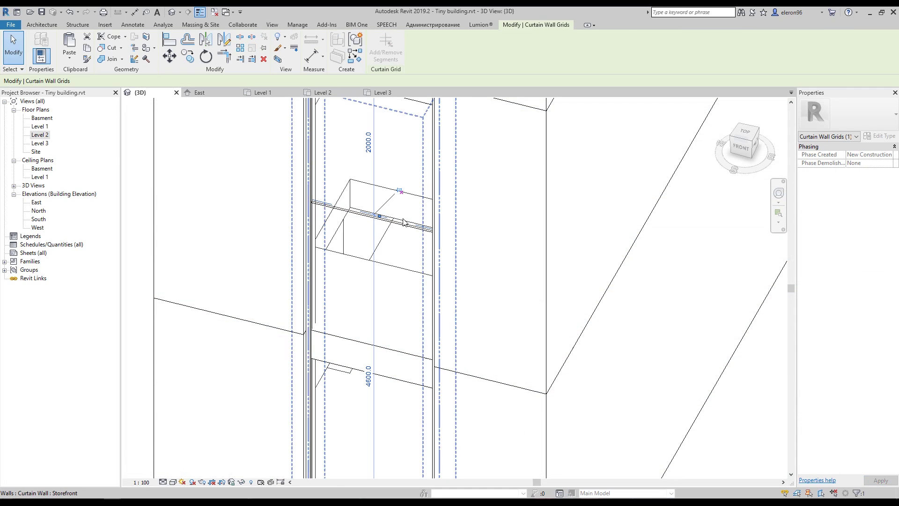
key(Delete)
scroll(405, 251, down, 1)
middle_drag(392, 251, 389, 166)
shift+middle_drag(370, 298, 477, 220)
Check the reference photo and place an M_Single-Flush 0915 x 2134mm door on Level 1, centred about 765 mm from the storefront's edge
key(alt+Tab)
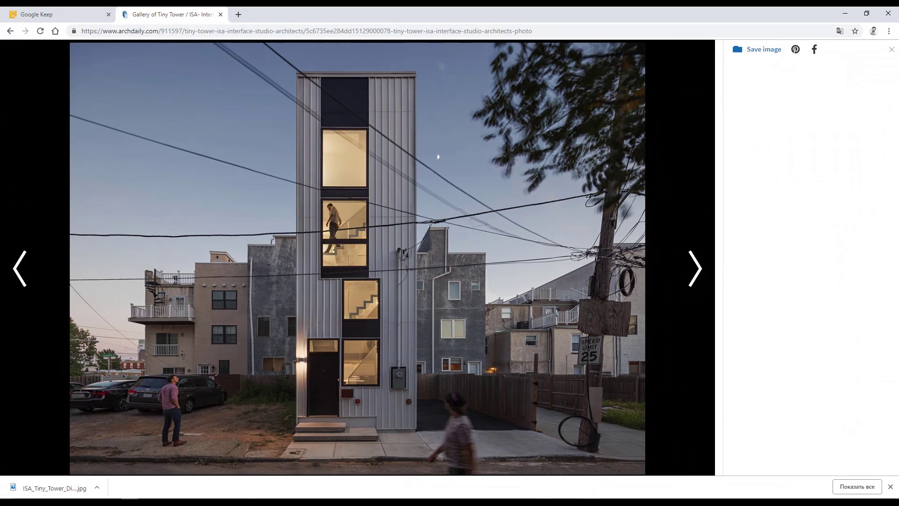
mouse_move(379, 347)
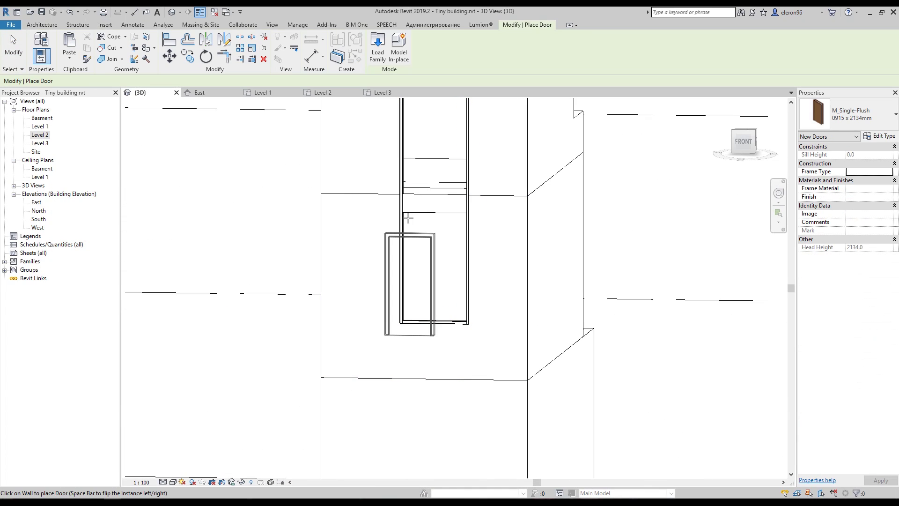
click(363, 366)
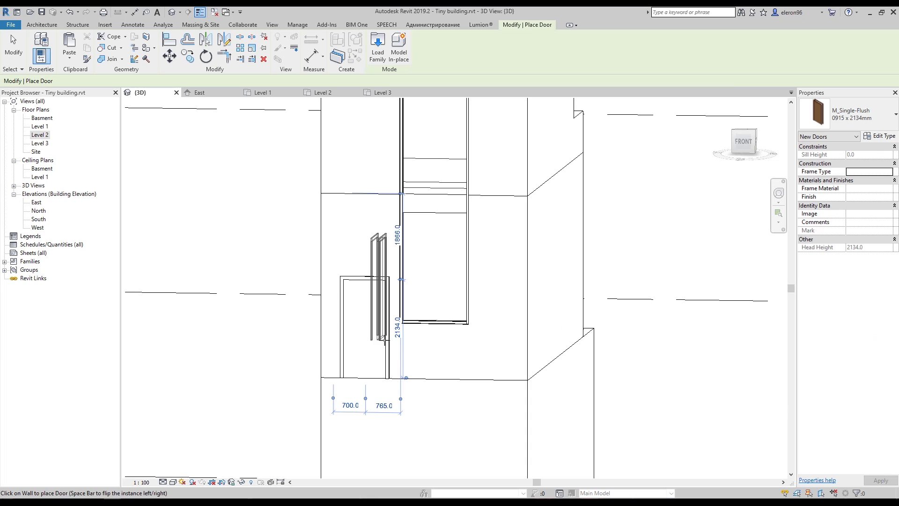
key(Escape)
key(Escape)
scroll(436, 243, up, 3)
Add two horizontal curtain grid lines to the storefront, about 1080 mm above its base and about 760 mm above the first
click(259, 50)
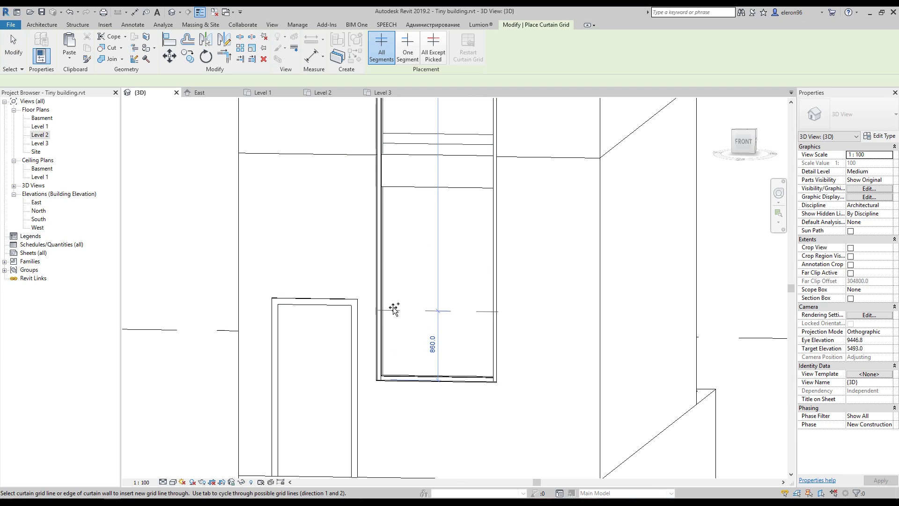
click(408, 293)
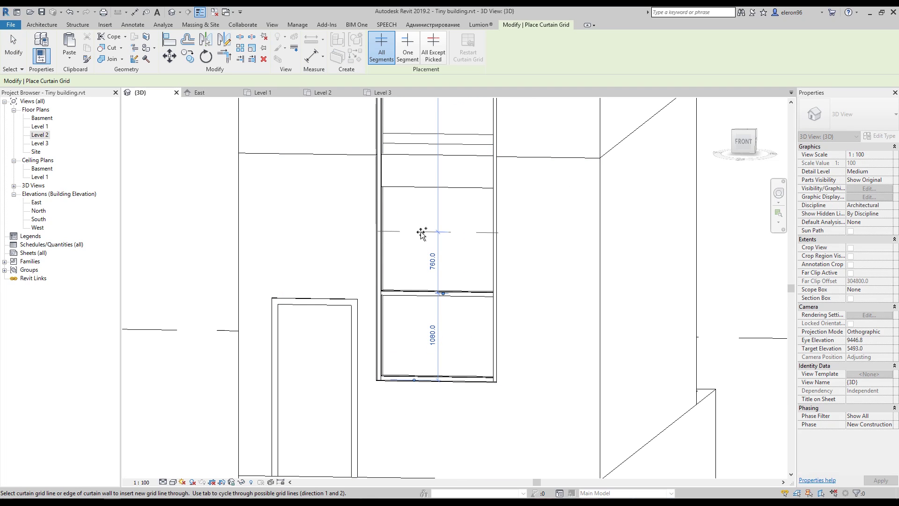
click(422, 231)
key(Escape)
key(Escape)
Remove the rectangular mullion from the lower of the two new storefront grid lines
click(427, 296)
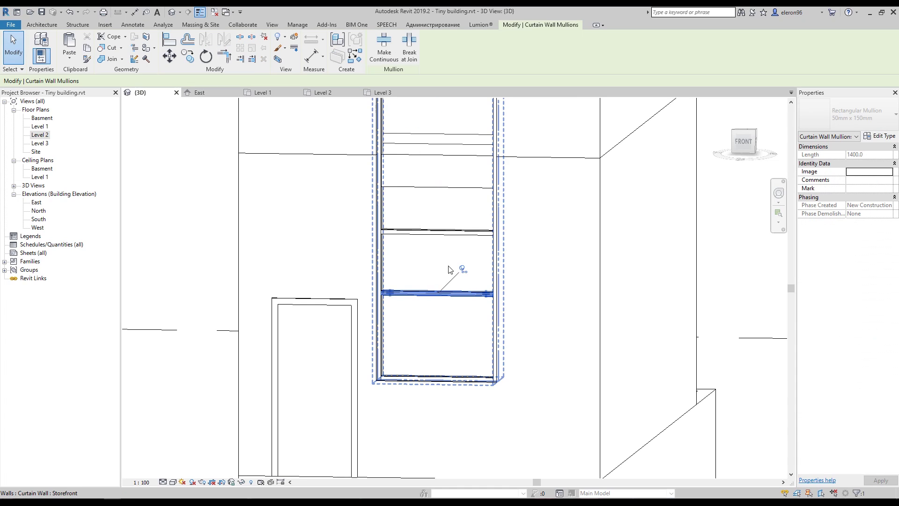
key(Escape)
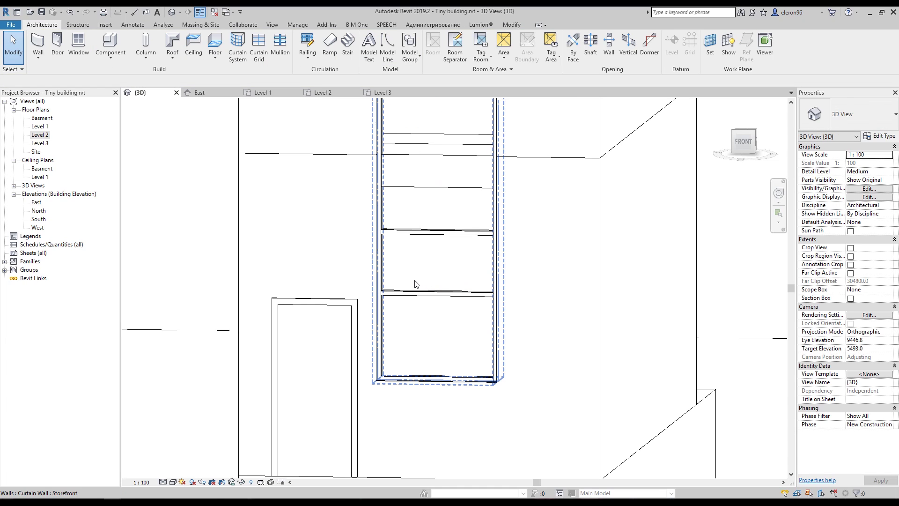
click(420, 296)
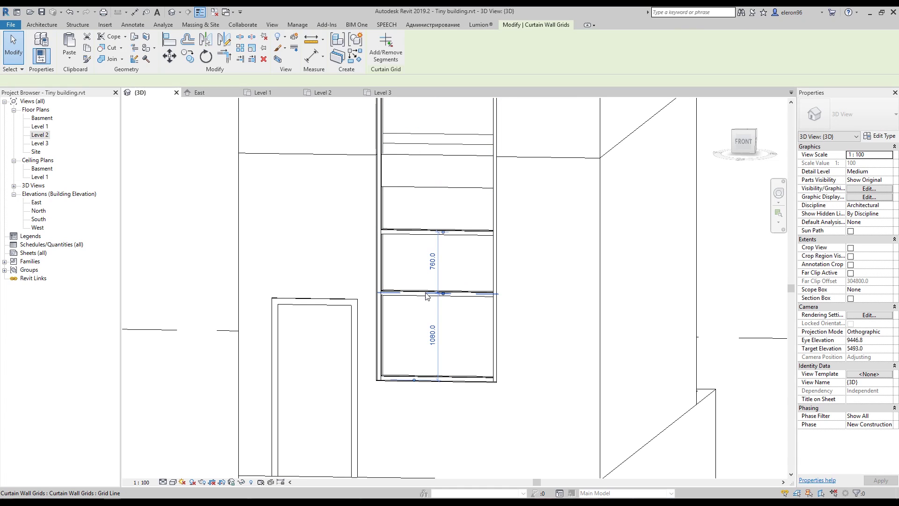
scroll(421, 282, up, 3)
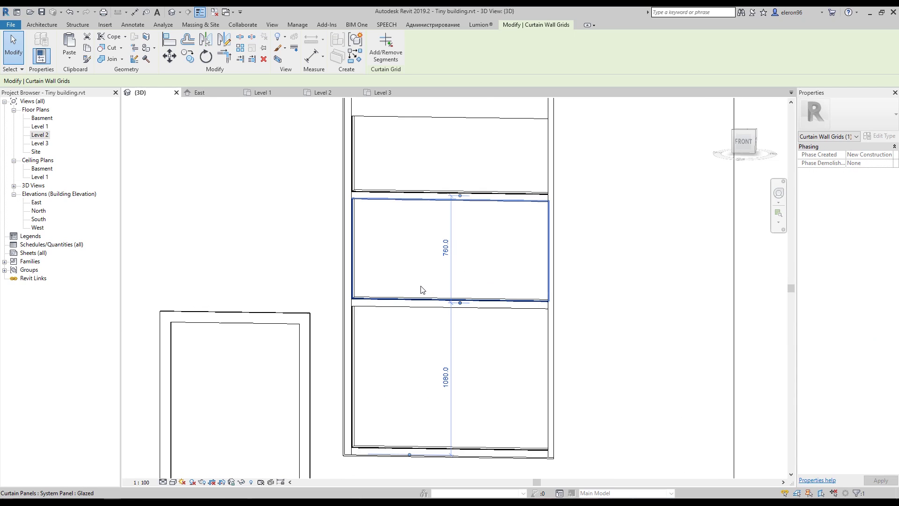
key(Escape)
click(409, 306)
key(Escape)
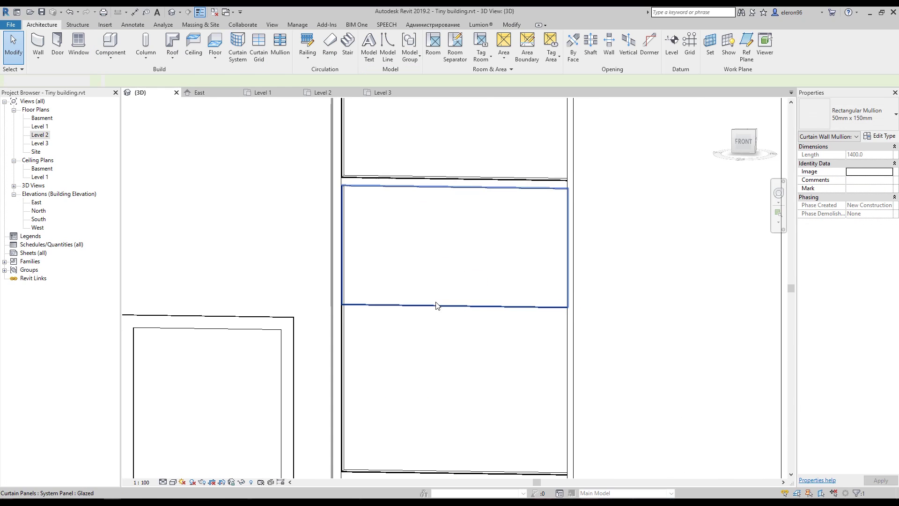
Align the lower storefront grid line with the top of the entrance door
key(a)
key(l)
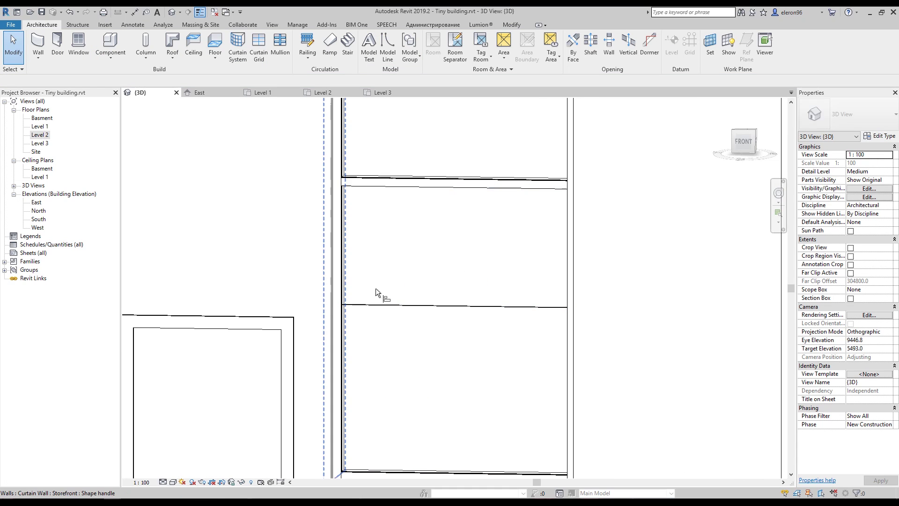
click(285, 317)
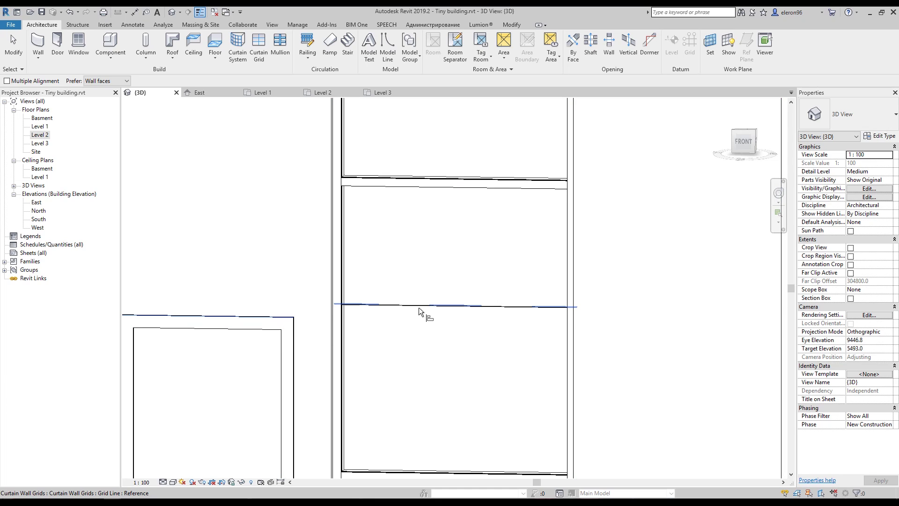
scroll(428, 254, down, 2)
shift+middle_drag(419, 279, 452, 245)
key(Escape)
key(Escape)
Delete the mullion on the upper storefront grid line and set the spacing between the two horizontal grid lines to 850 mm
click(427, 210)
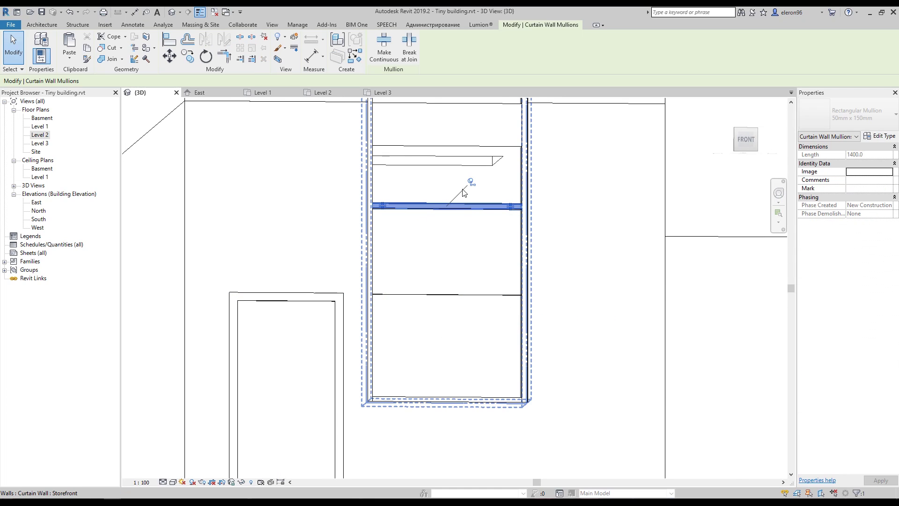
key(Delete)
click(448, 213)
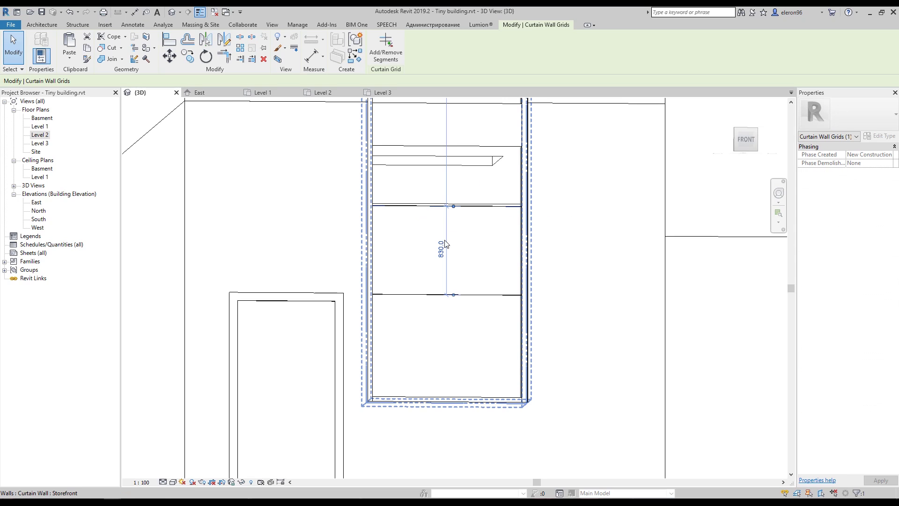
click(445, 248)
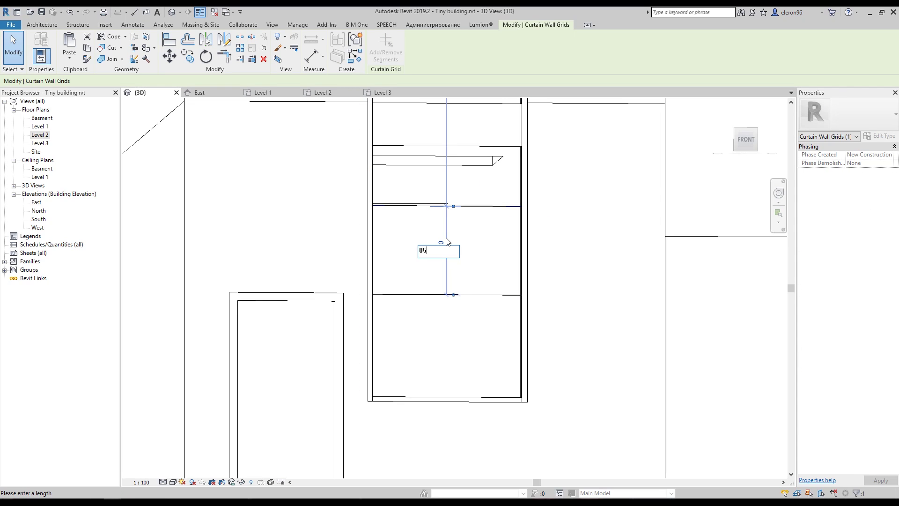
key(Return)
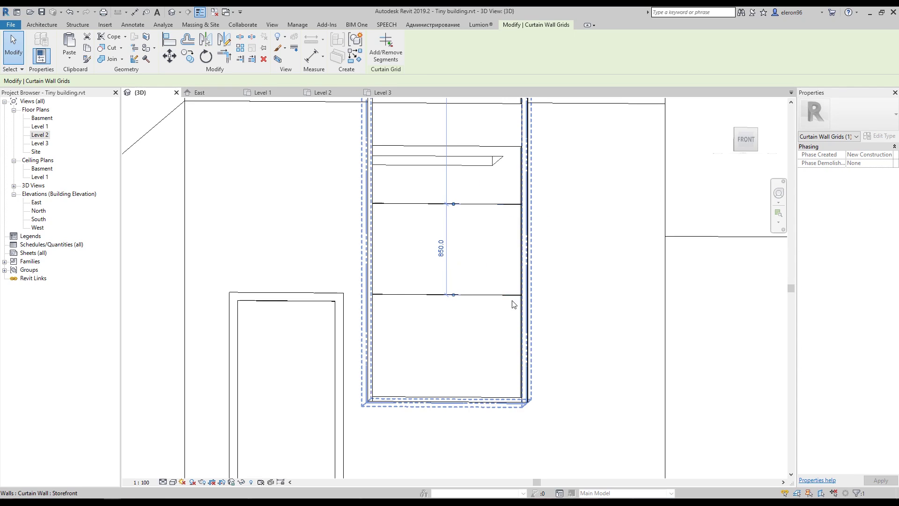
Set the spacing between the storefront's two horizontal grid lines to 500 mm and compare the division with the reference photo
shift+middle_drag(516, 301, 484, 275)
key(Escape)
click(484, 274)
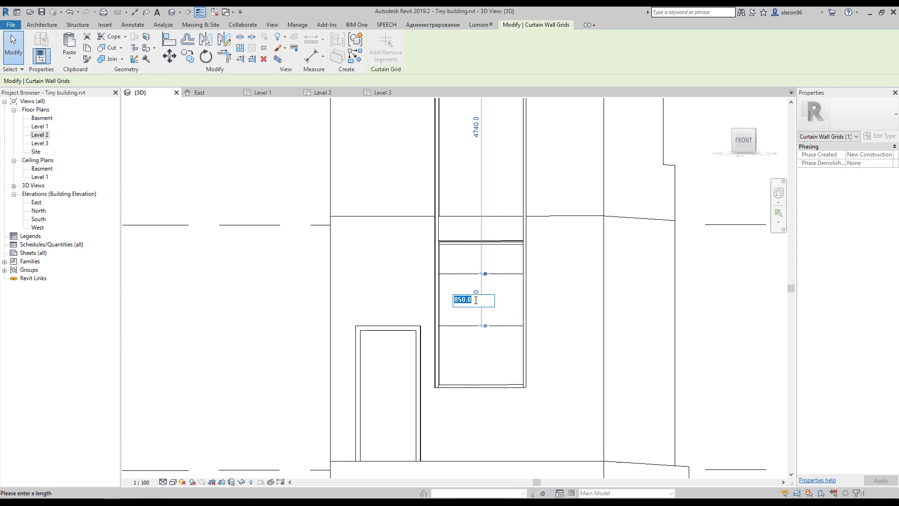
click(475, 300)
text(500)
key(Return)
key(Escape)
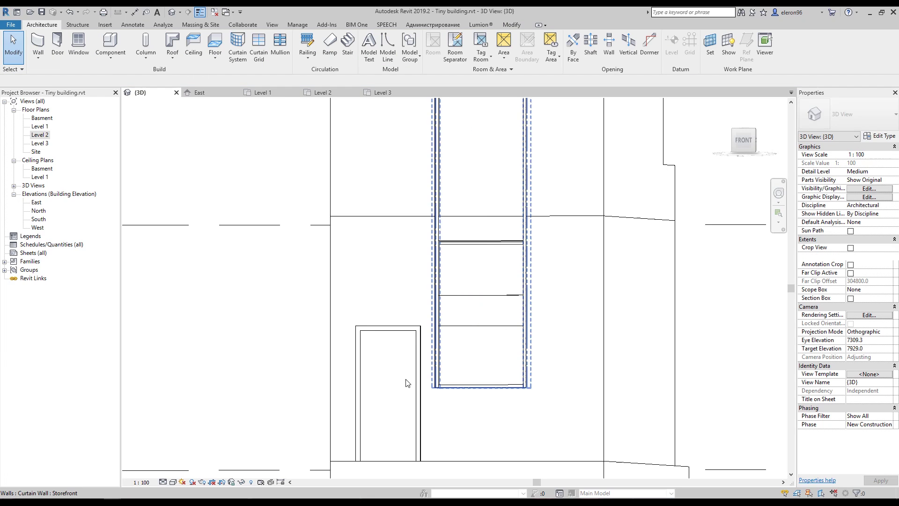
key(alt+Tab)
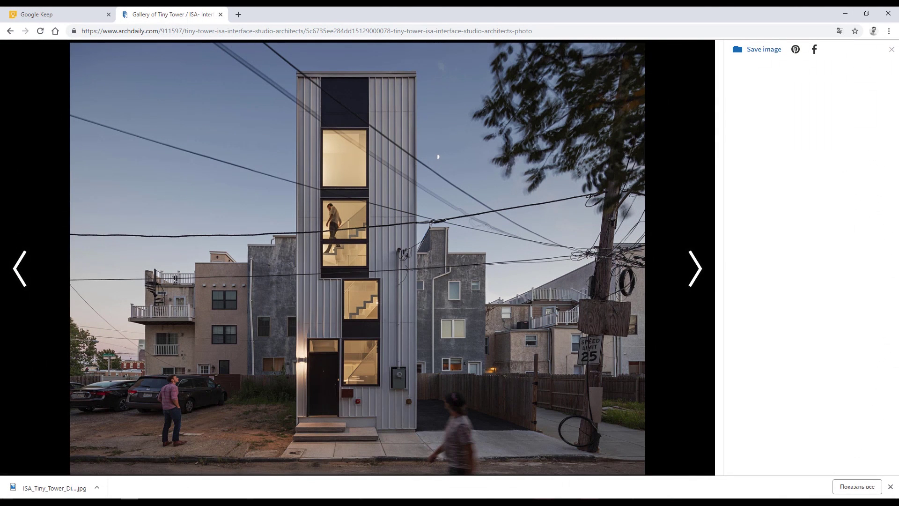
key(alt+Tab)
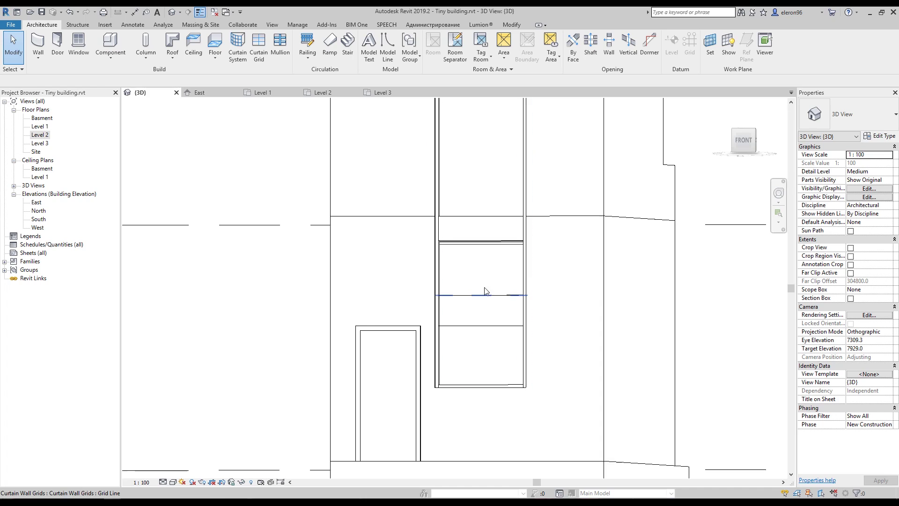
Change the floor visible behind the storefront to the type Wood Joist 220mm - Wood Finish
click(487, 269)
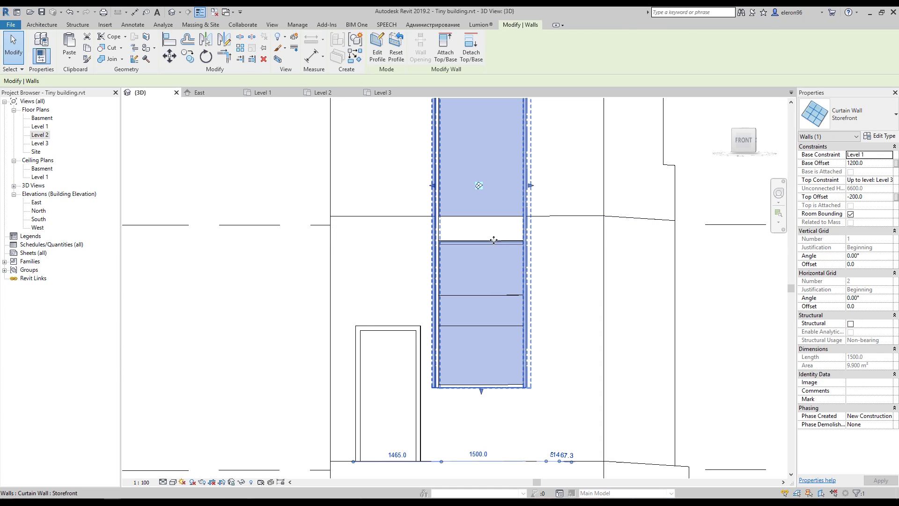
key(Escape)
scroll(490, 234, up, 2)
shift+middle_drag(490, 232, 476, 264)
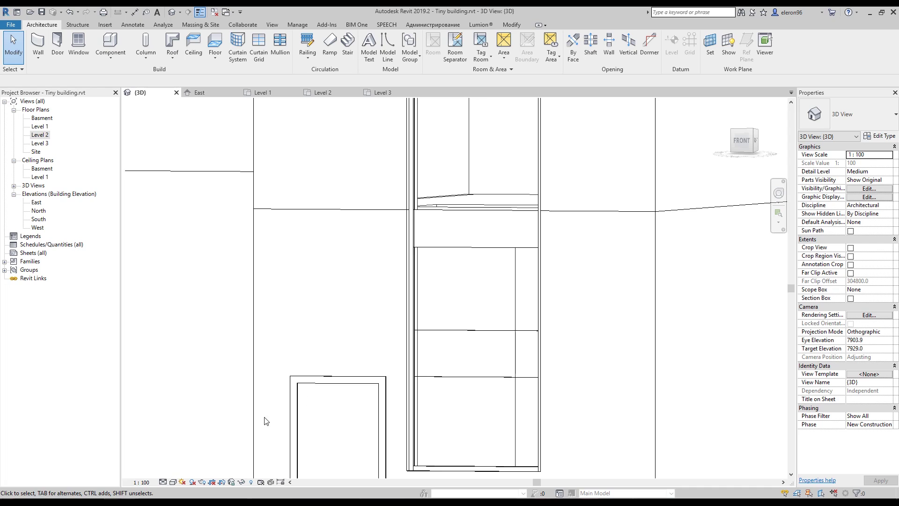
shift+middle_drag(451, 234, 482, 257)
click(473, 244)
click(861, 107)
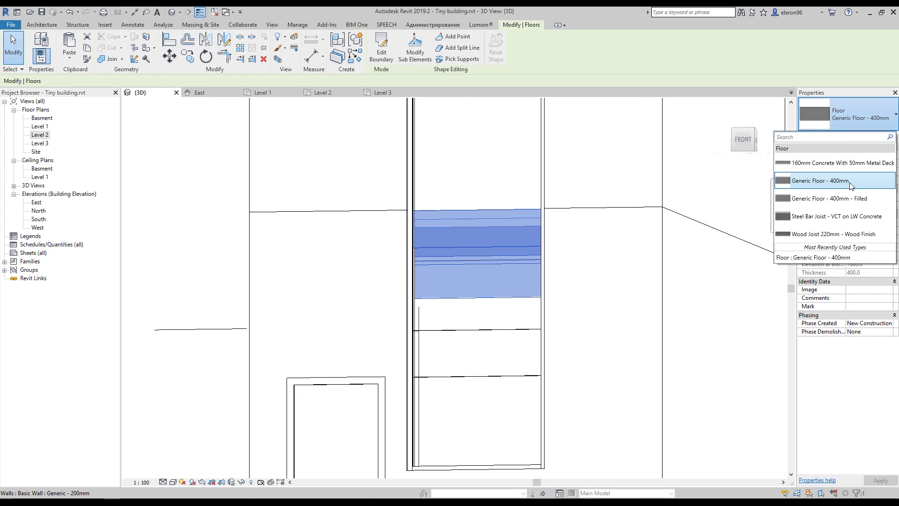
click(817, 233)
key(Escape)
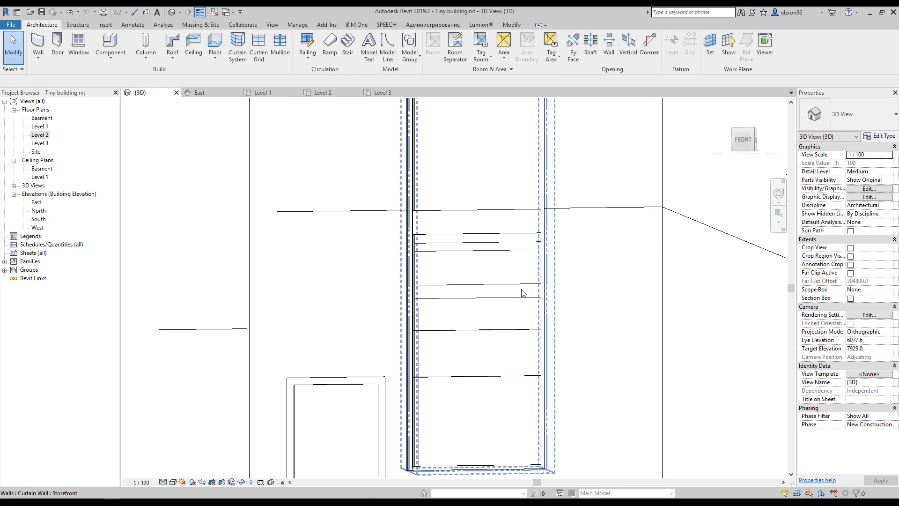
Place 50mm x 150mm rectangular mullions on both horizontal grid lines of the storefront
shift+middle_drag(502, 279, 528, 307)
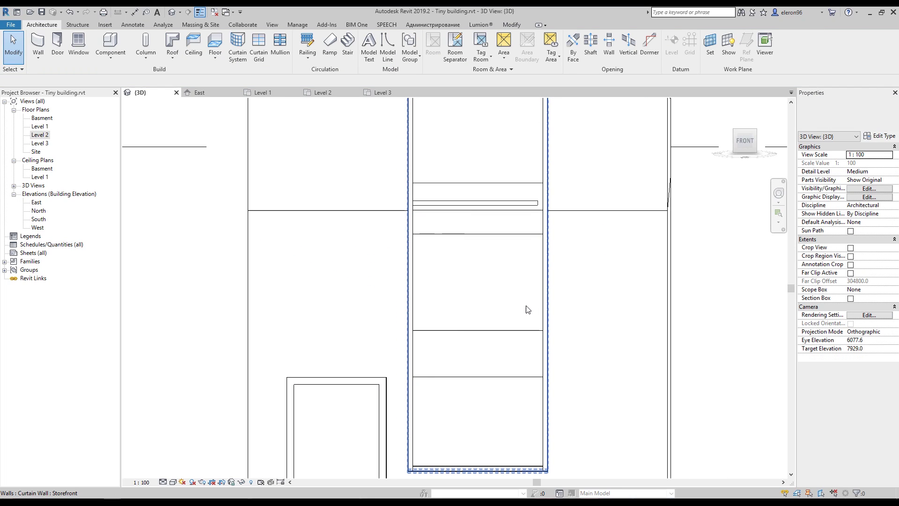
click(495, 330)
key(Escape)
scroll(509, 303, down, 3)
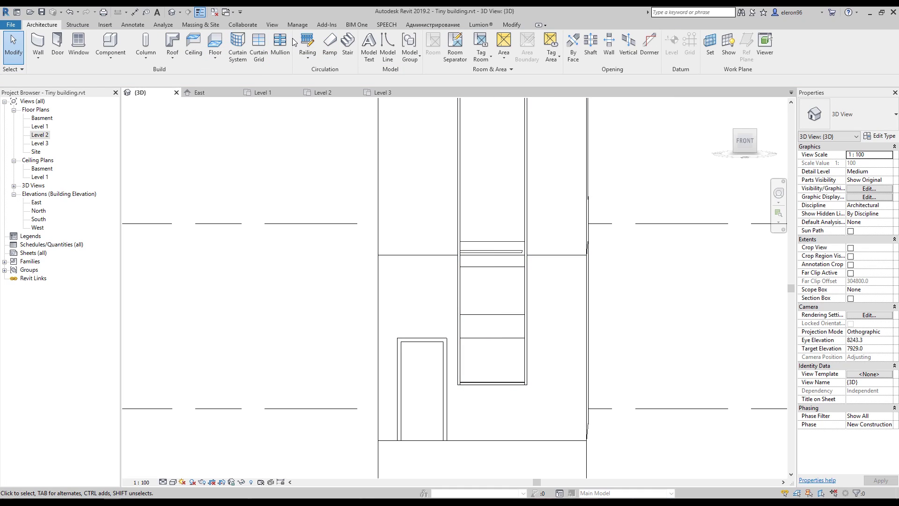
click(282, 45)
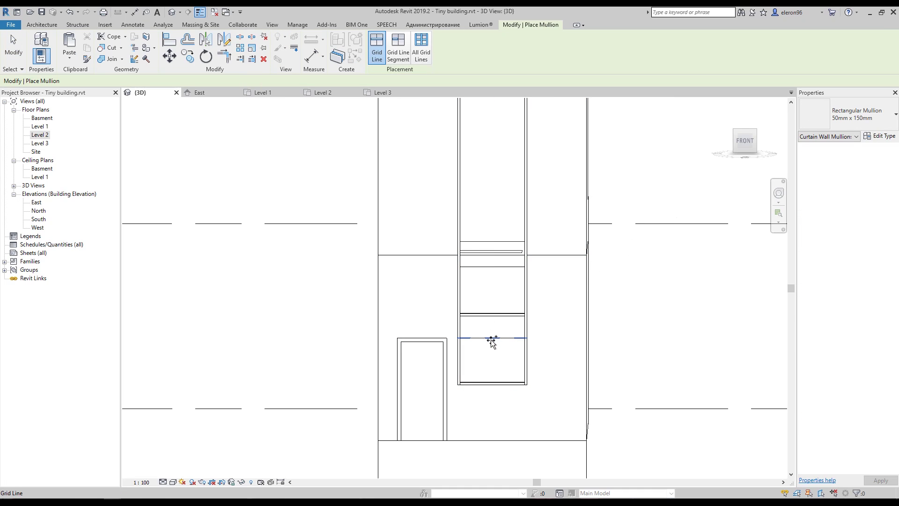
key(Escape)
shift+middle_drag(547, 307, 500, 328)
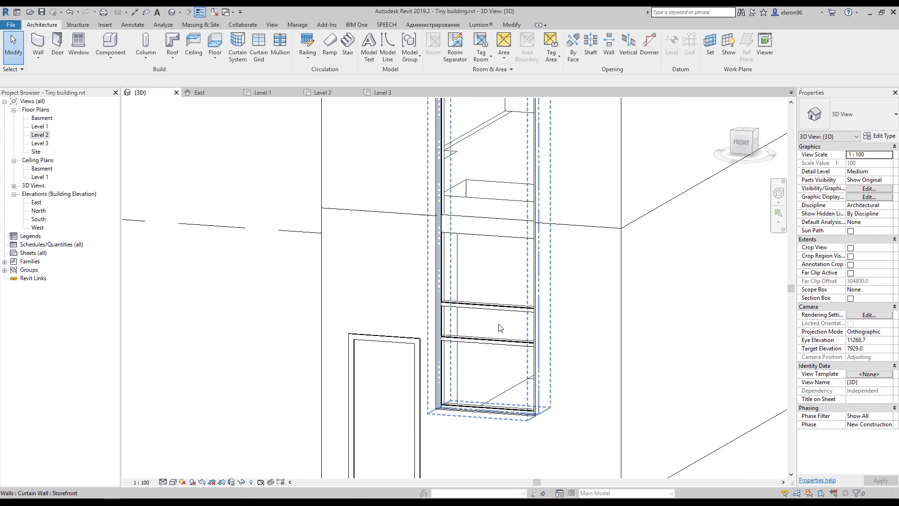
Replace the glazed storefront panel between the two horizontal mullions with Basic Wall Generic - 300mm
click(499, 324)
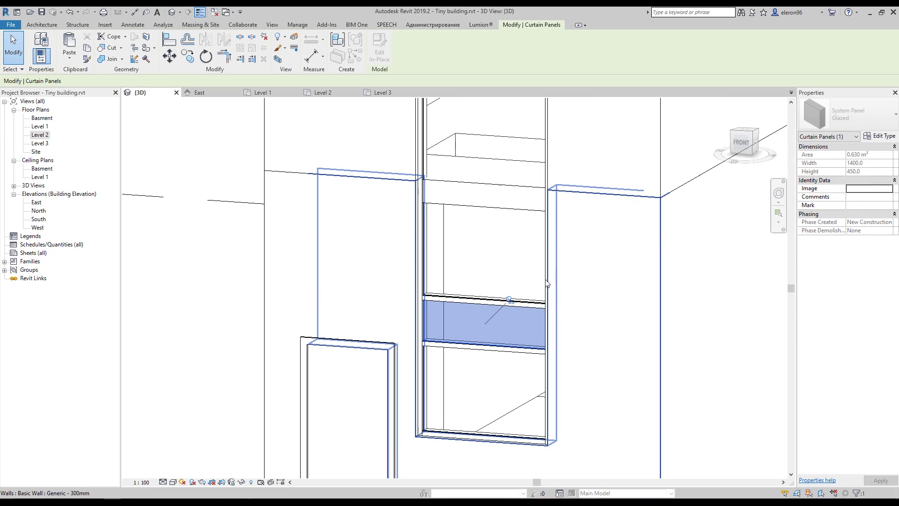
click(875, 113)
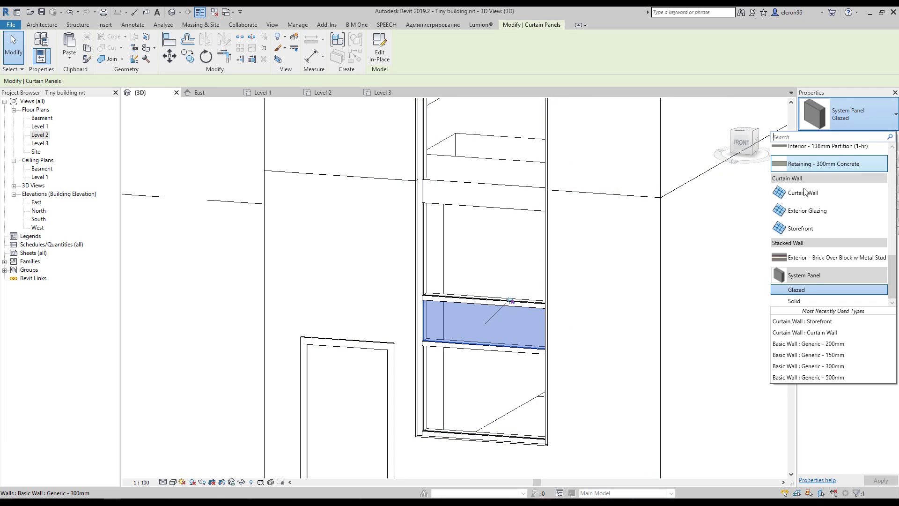
click(810, 300)
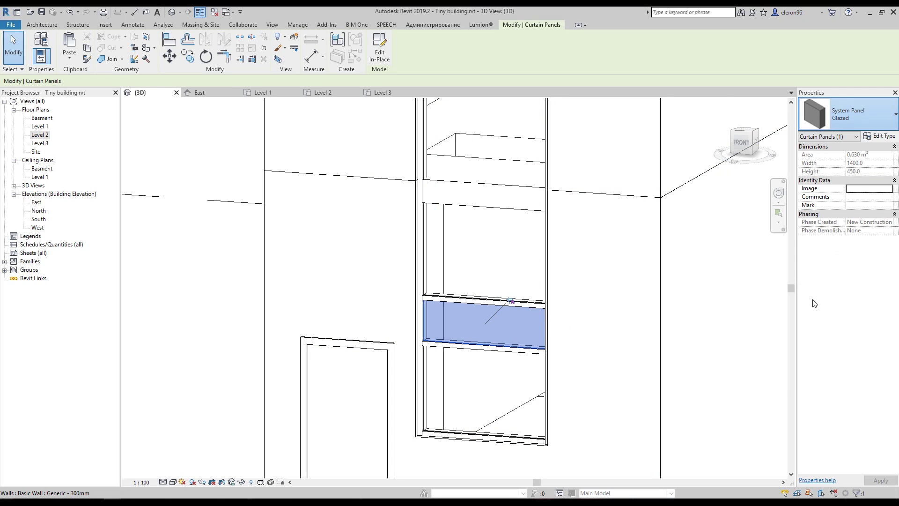
click(864, 114)
scroll(846, 203, up, 5)
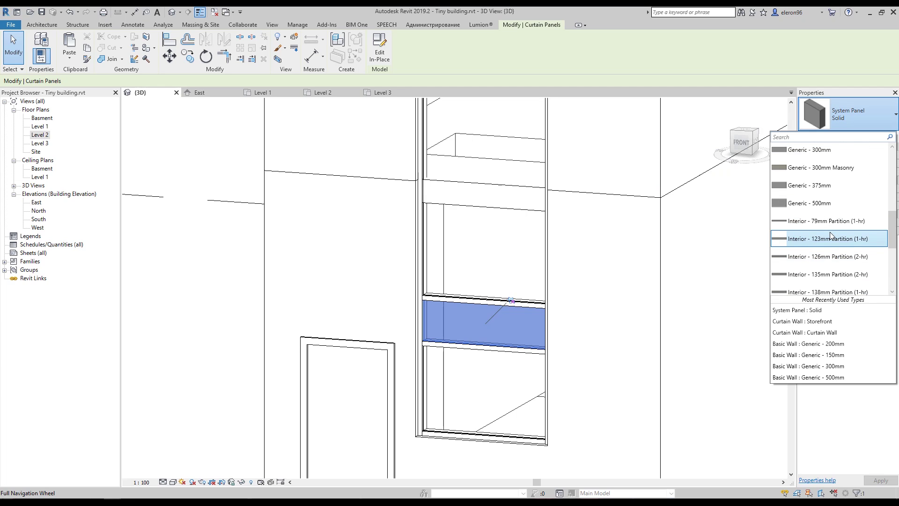
click(823, 151)
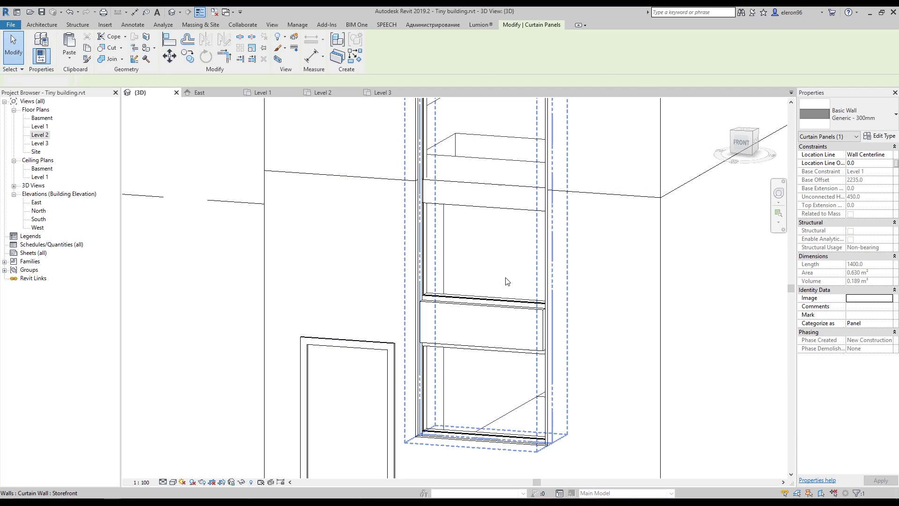
key(Escape)
scroll(519, 280, down, 2)
middle_drag(626, 343, 585, 310)
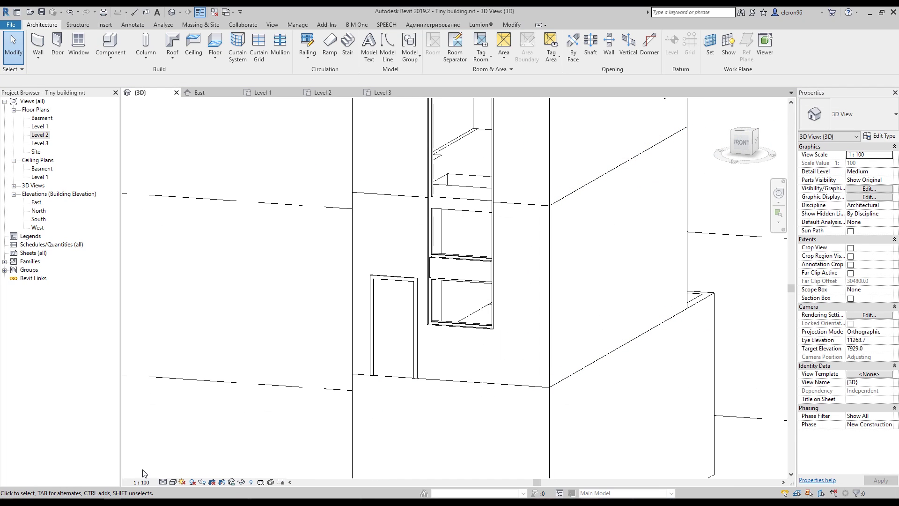
Switch the 3D view to the shaded visual style and inspect the front facade
click(174, 482)
click(181, 444)
mouse_move(253, 274)
shift+middle_down()
mouse_move(305, 307)
mouse_move(296, 291)
mouse_move(249, 381)
mouse_move(271, 359)
mouse_move(260, 356)
shift+middle_up()
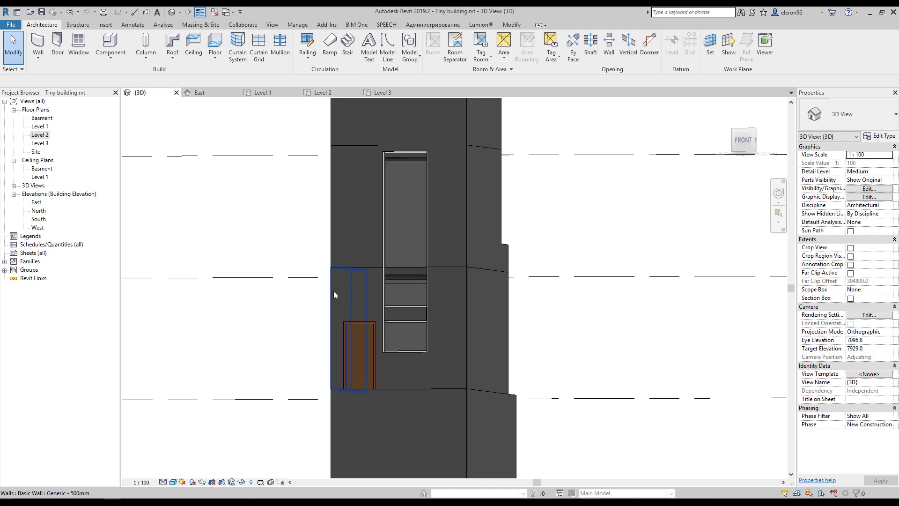
shift+middle_drag(333, 291, 404, 138)
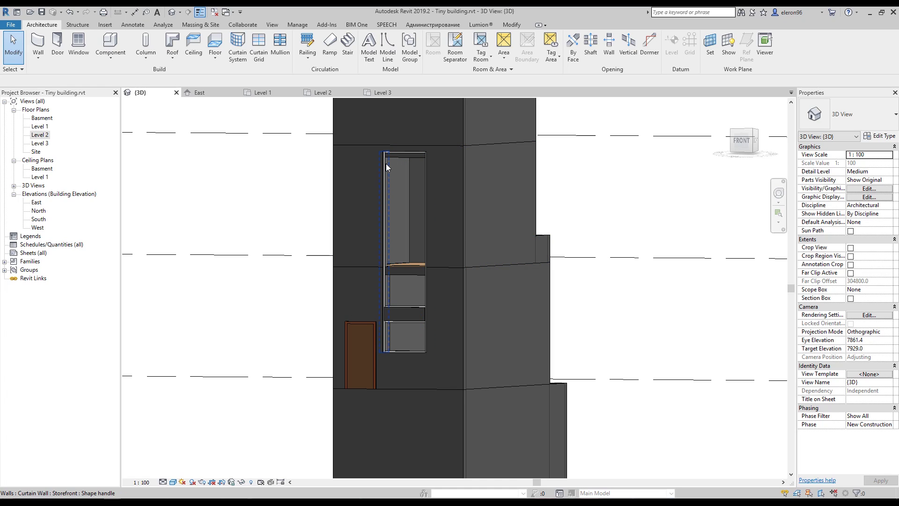
Select the whole storefront curtain wall and lower its top edge to a top offset of about -2750 mm from Level 3
key(Tab)
key(Tab)
key(Tab)
key(Tab)
key(Tab)
key(Tab)
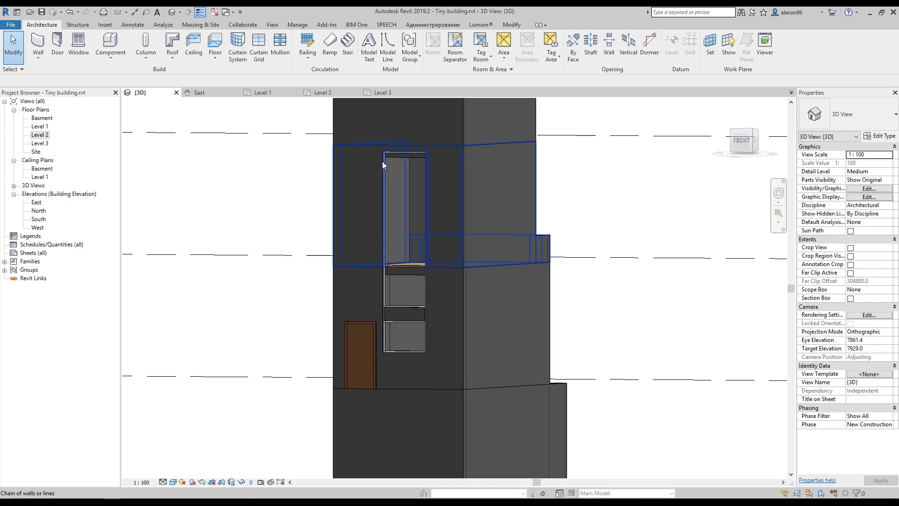
key(Tab)
click(382, 162)
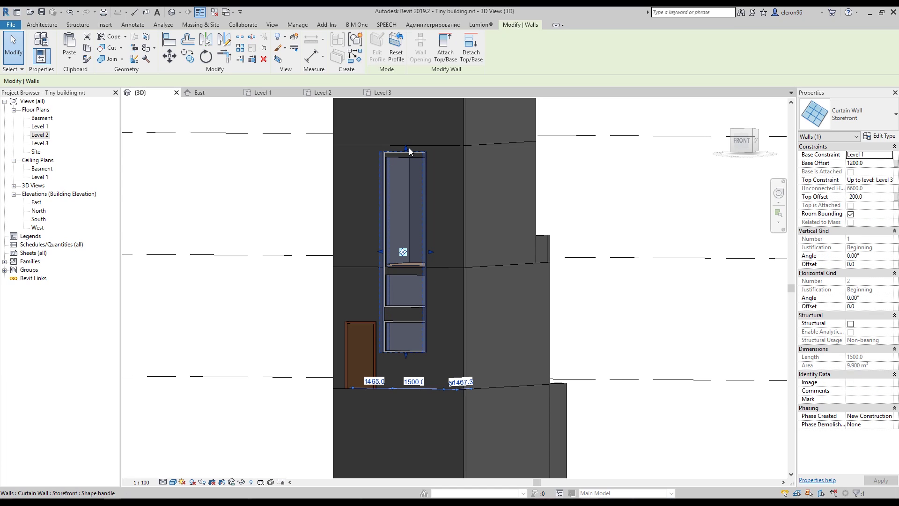
drag(410, 152, 406, 239)
click(743, 140)
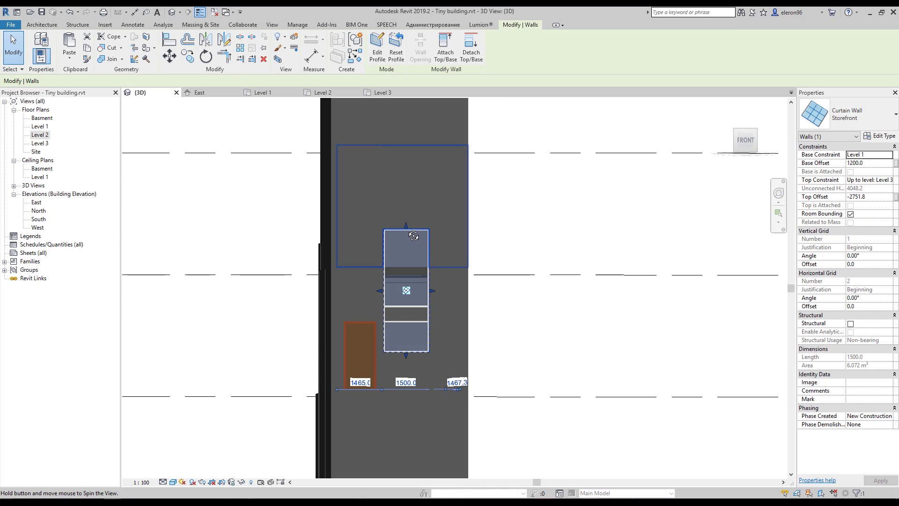
Set the storefront's top offset to -2800 mm from Level 3
click(867, 197)
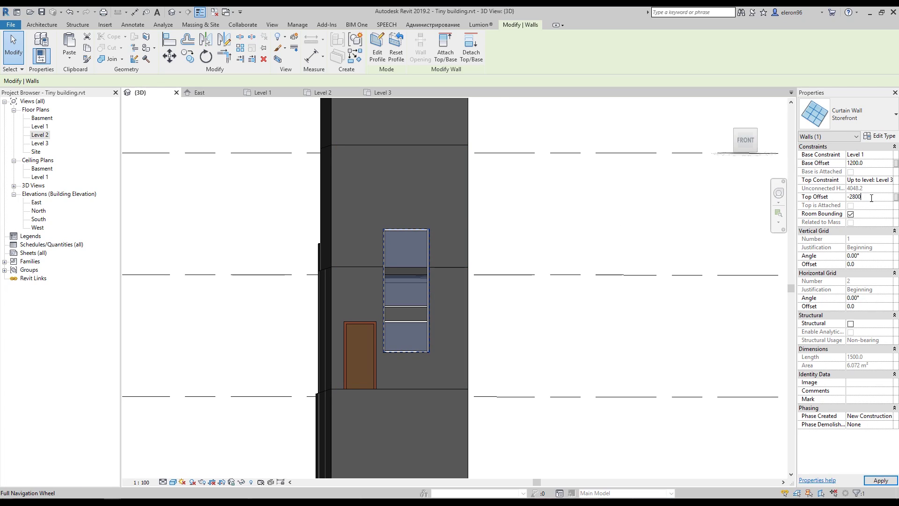
text(-2800.0)
key(Return)
Constrain the storefront's top to Level 2 with a top offset of 400 mm
click(888, 180)
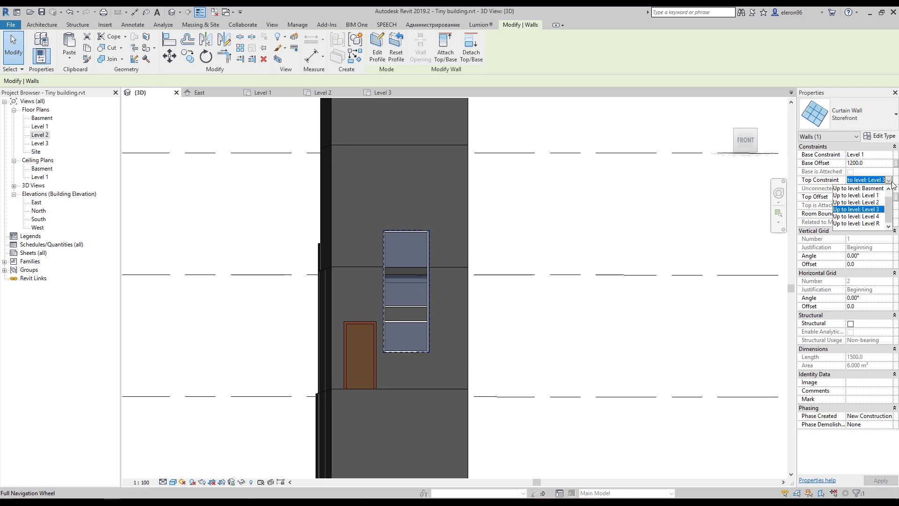
click(863, 209)
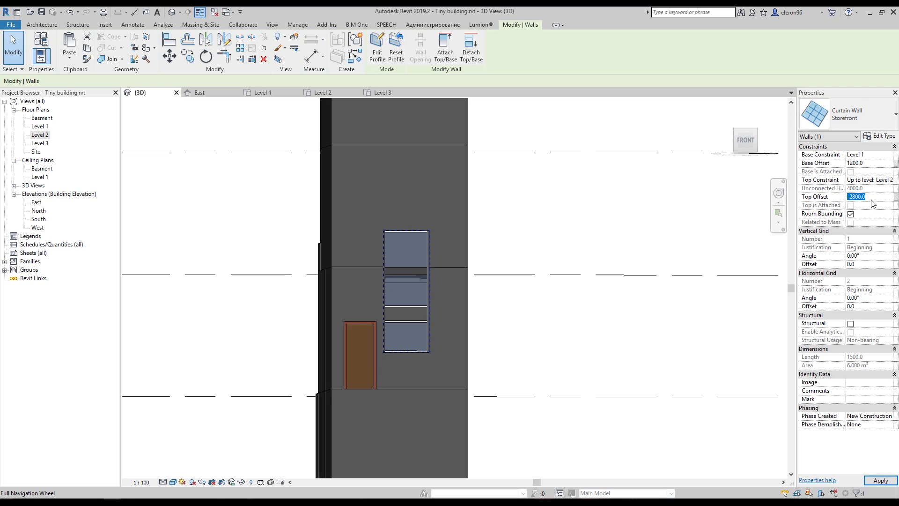
key(Return)
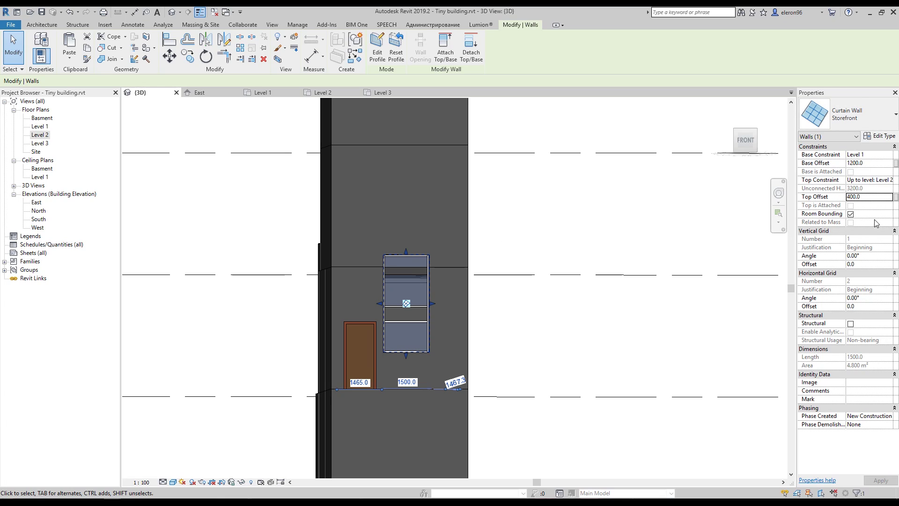
Set the storefront's top offset to 800 mm above Level 2 and check the facade from the front
click(874, 197)
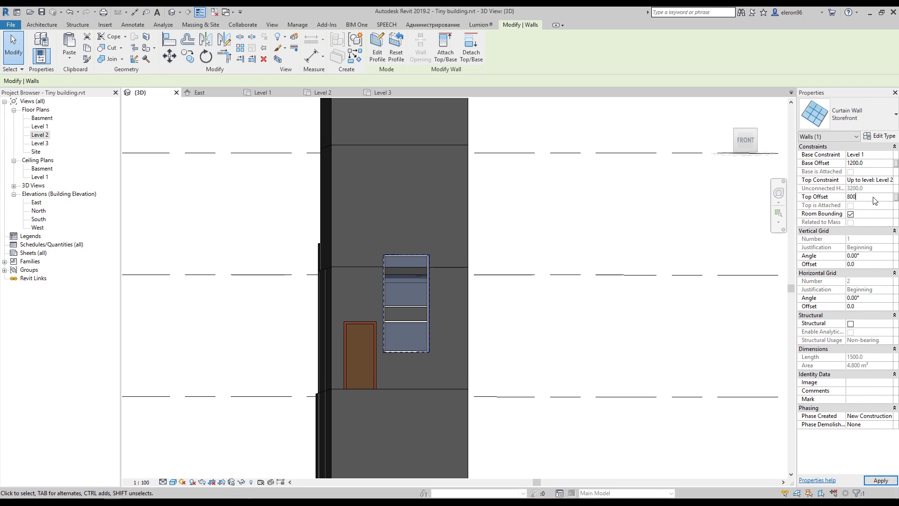
shift+middle_drag(517, 259, 455, 254)
click(621, 194)
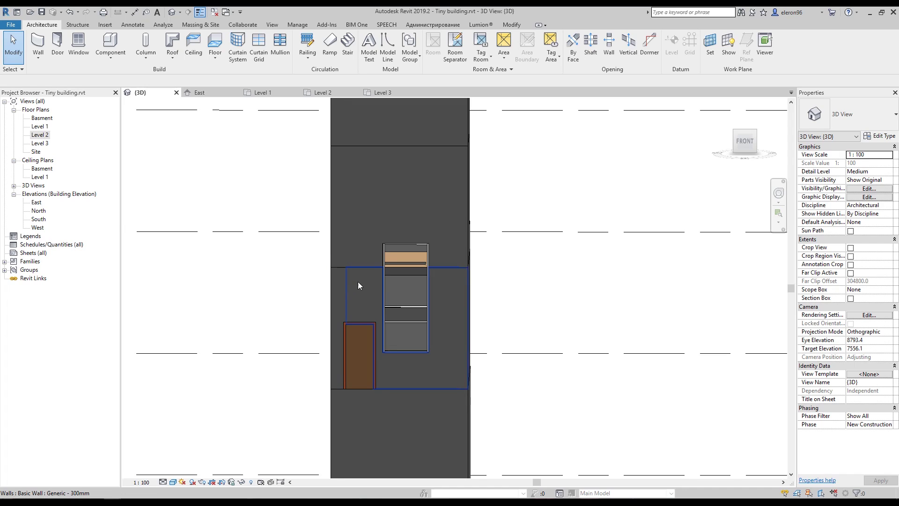
Lower the top edge of the ground-floor storefront to a top offset of about -255 mm from Level 2
scroll(359, 282, up, 2)
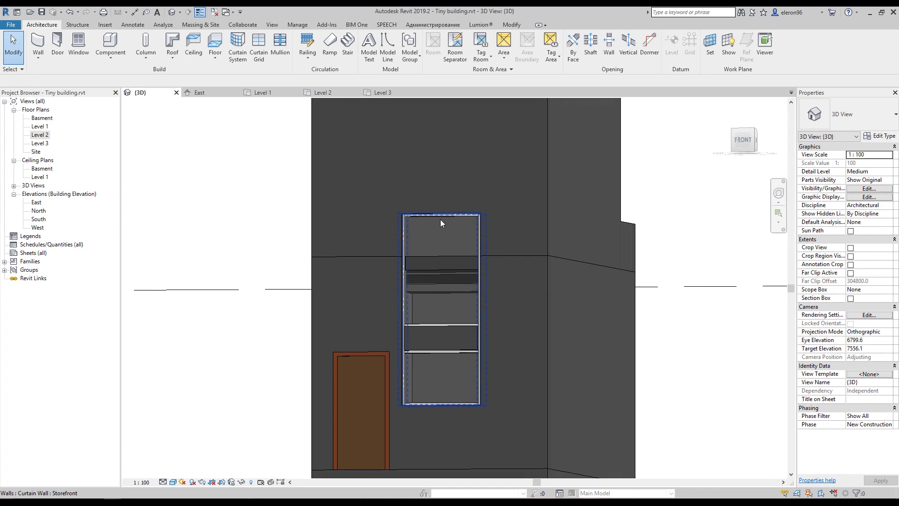
key(Tab)
key(Tab)
key(Tab)
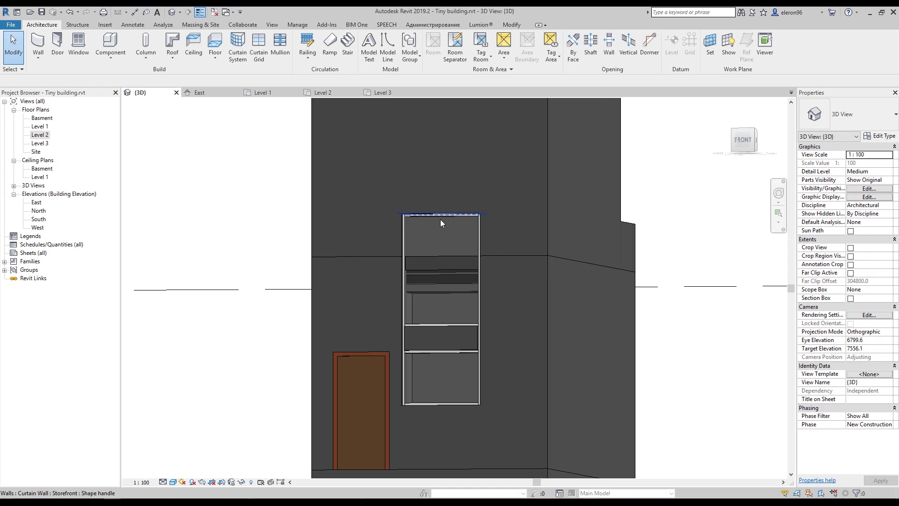
click(440, 219)
drag(440, 215, 443, 270)
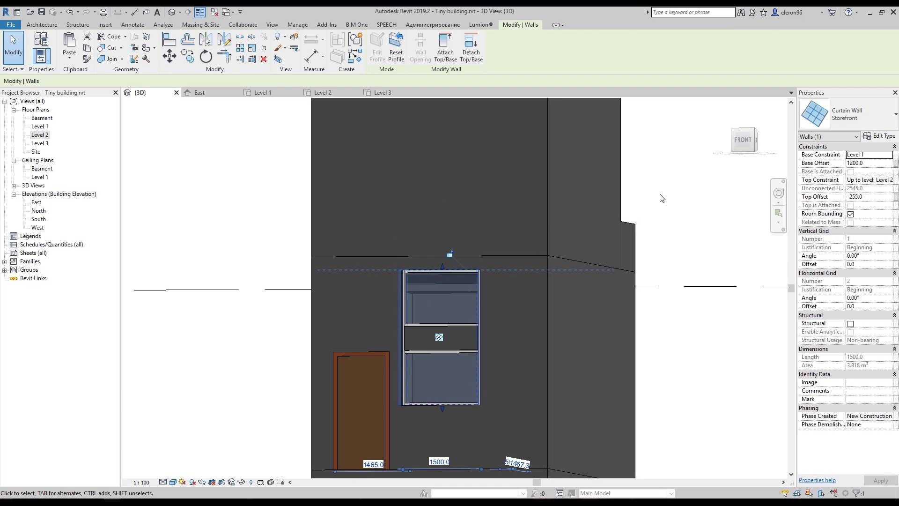
key(Escape)
shift+middle_drag(492, 293, 659, 324)
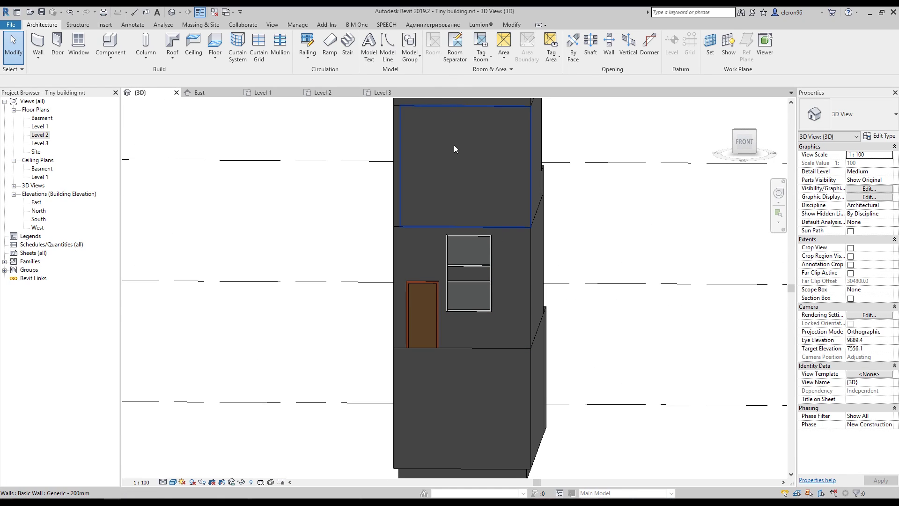
Try to copy the ground-floor storefront and paste it aligned to Level 3
middle_drag(454, 149, 481, 336)
click(479, 336)
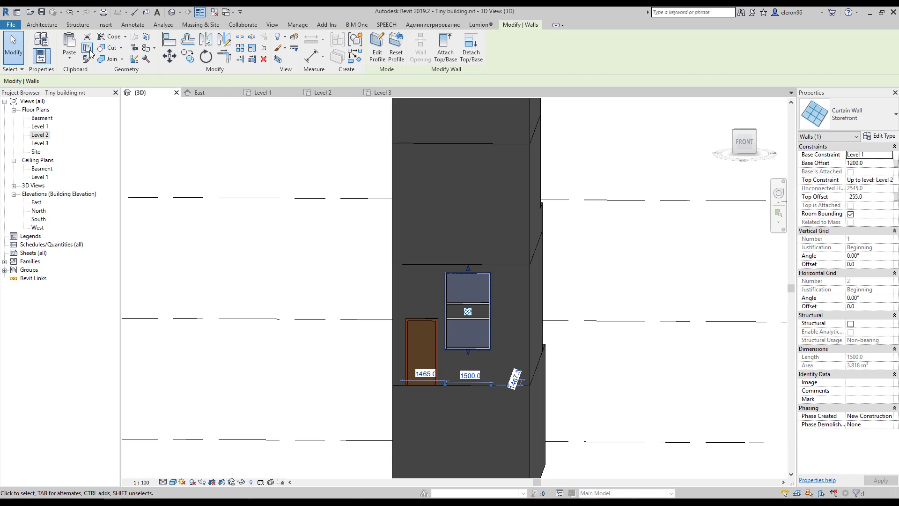
click(73, 65)
click(91, 99)
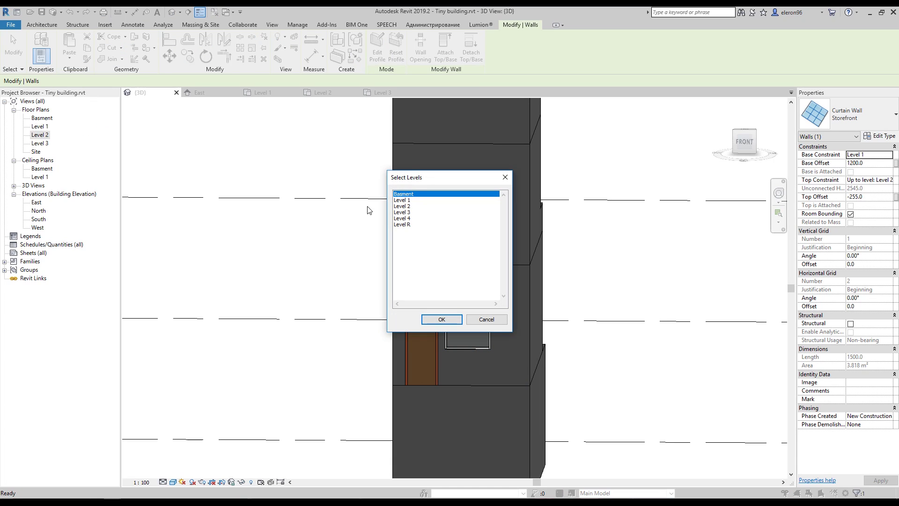
click(402, 213)
click(441, 319)
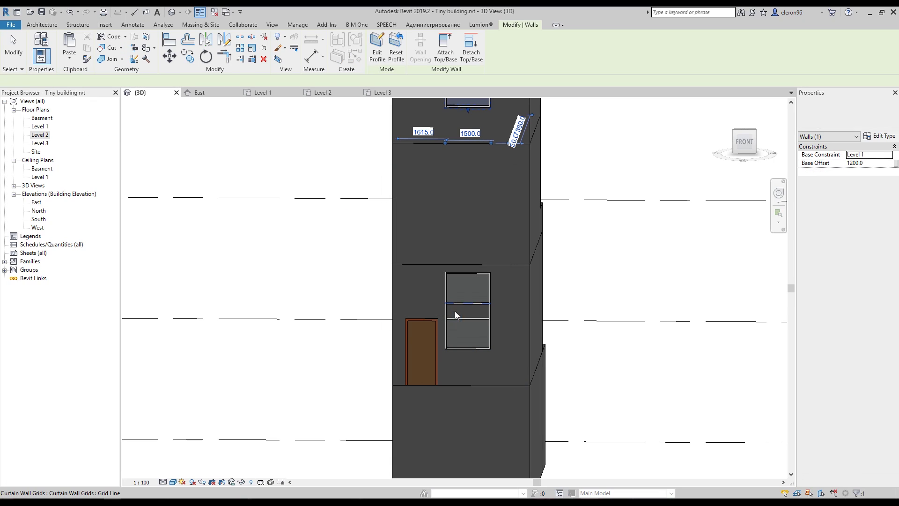
click(305, 139)
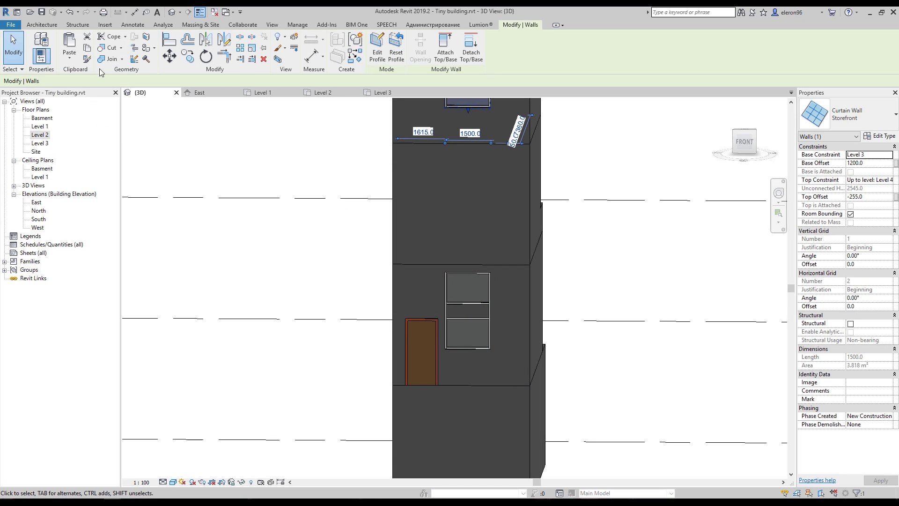
Paste a copy of the ground-floor storefront aligned to Level 2
click(482, 277)
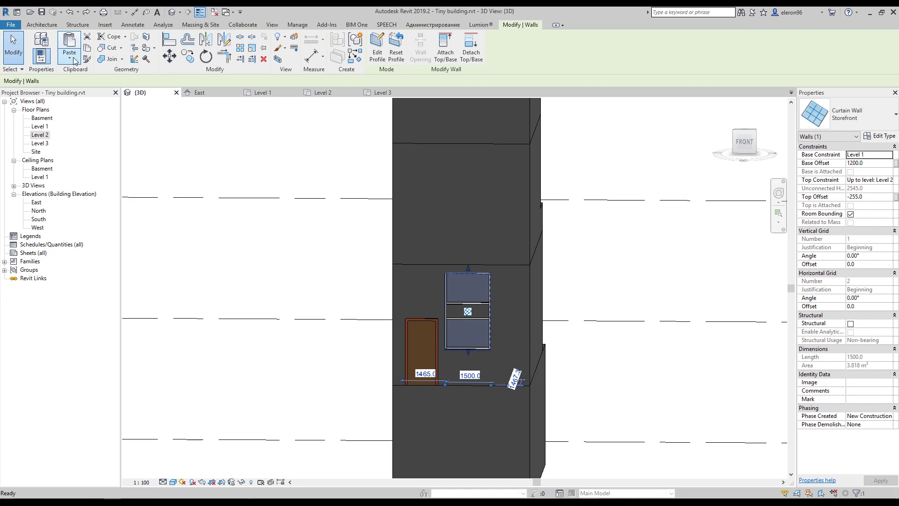
click(73, 60)
click(101, 97)
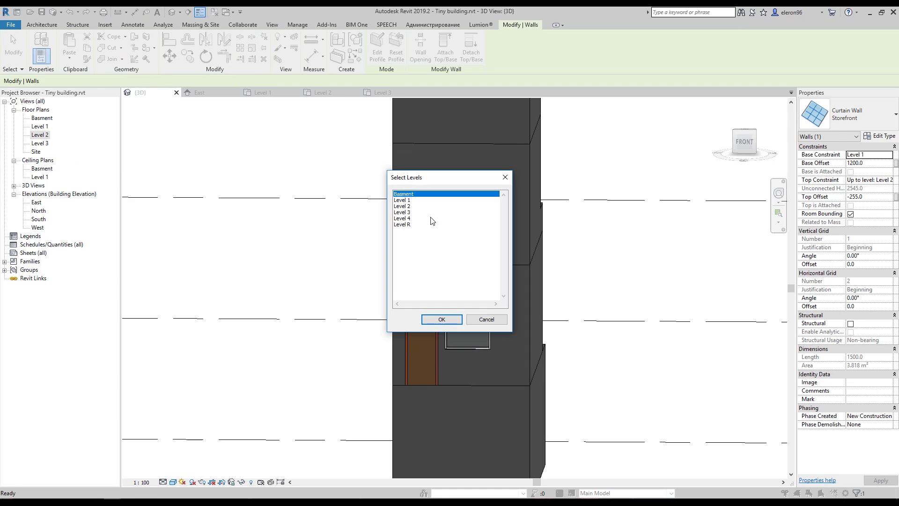
click(404, 206)
click(438, 320)
key(Escape)
middle_drag(451, 246, 454, 265)
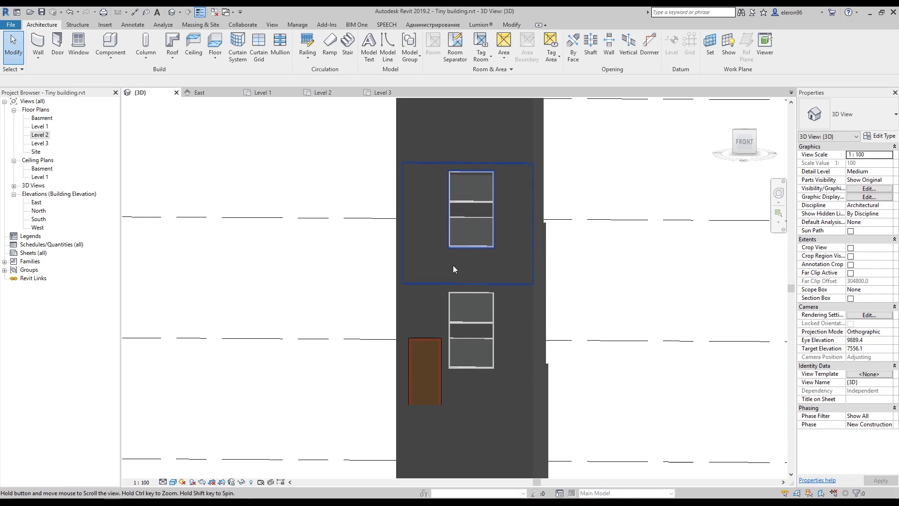
Extend the bottom edge of the copied storefront down to Level 2, giving a base offset of 0
scroll(453, 265, up, 2)
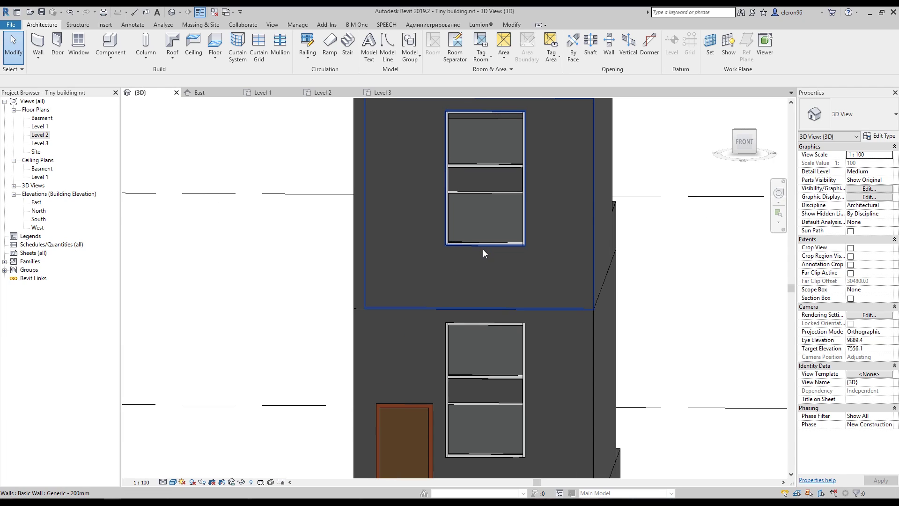
click(483, 249)
key(Escape)
click(484, 248)
key(Escape)
click(485, 249)
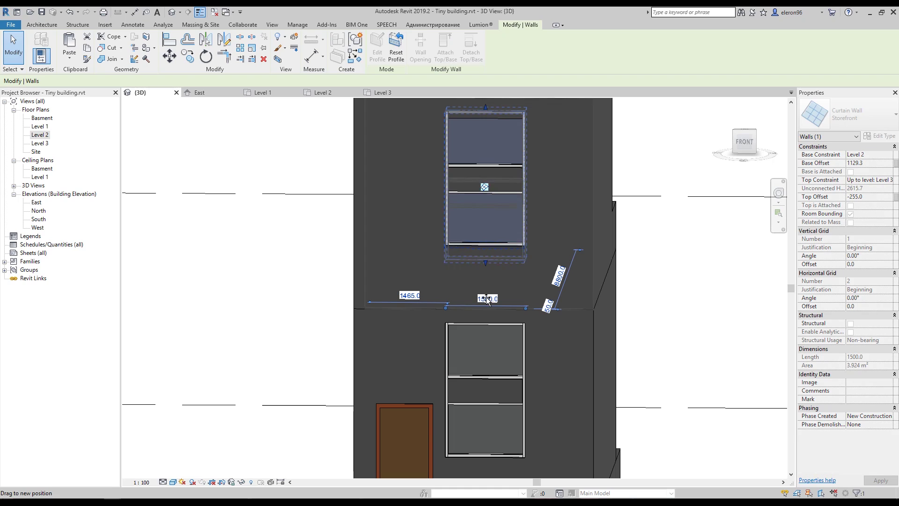
drag(486, 297, 485, 308)
shift+middle_drag(552, 294, 520, 277)
Check the reference photo and stretch the upper storefront's top to an offset of about 7129 mm above Level 3
key(alt+Tab)
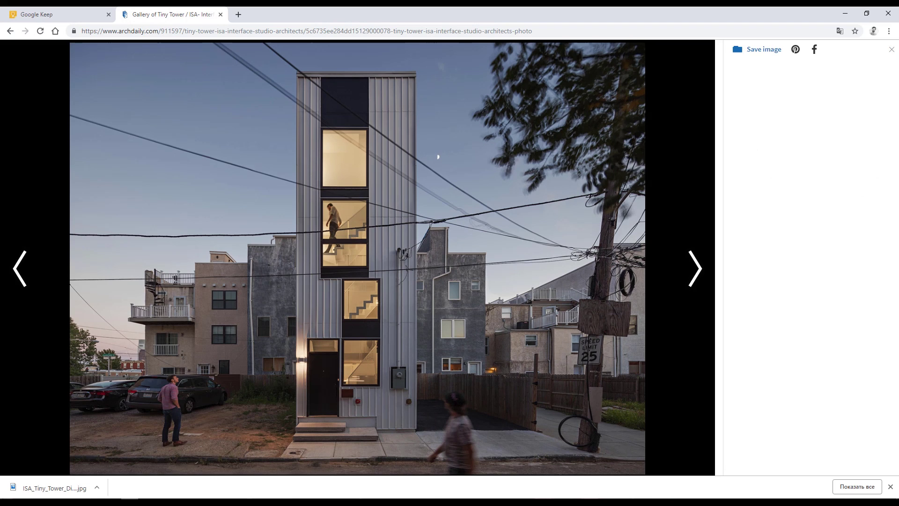
key(alt+Tab)
middle_drag(486, 247, 504, 469)
scroll(488, 353, down, 4)
drag(493, 338, 492, 193)
key(alt+Tab)
key(alt+Tab)
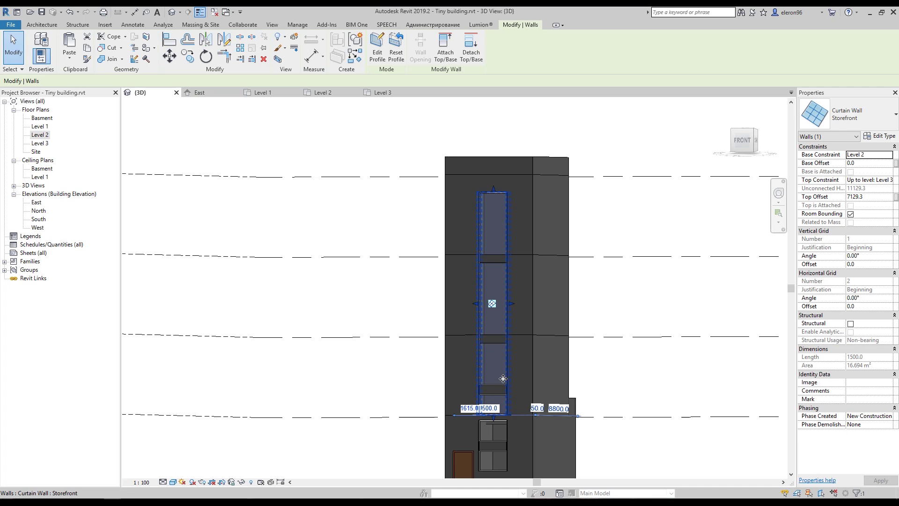
Raise the upper storefront's top edge to a top offset of 8000 mm above Level 3
middle_drag(503, 377, 454, 243)
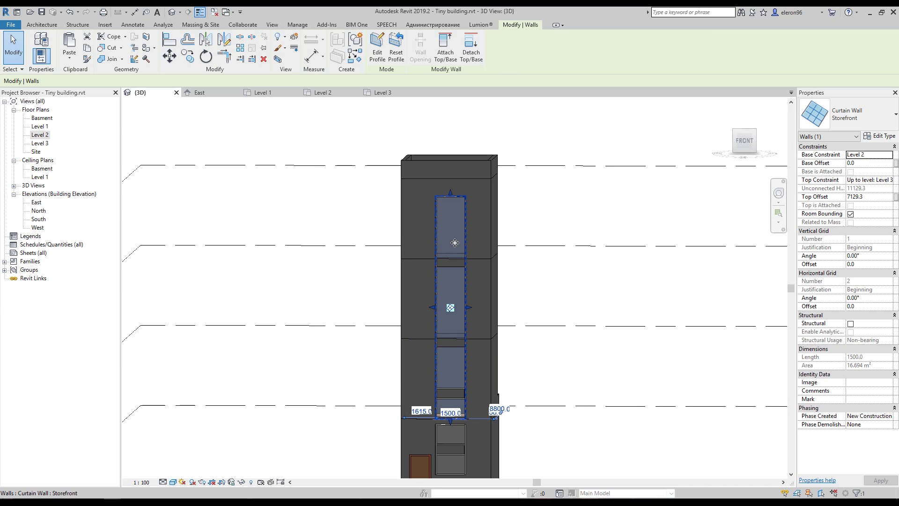
drag(450, 194, 450, 192)
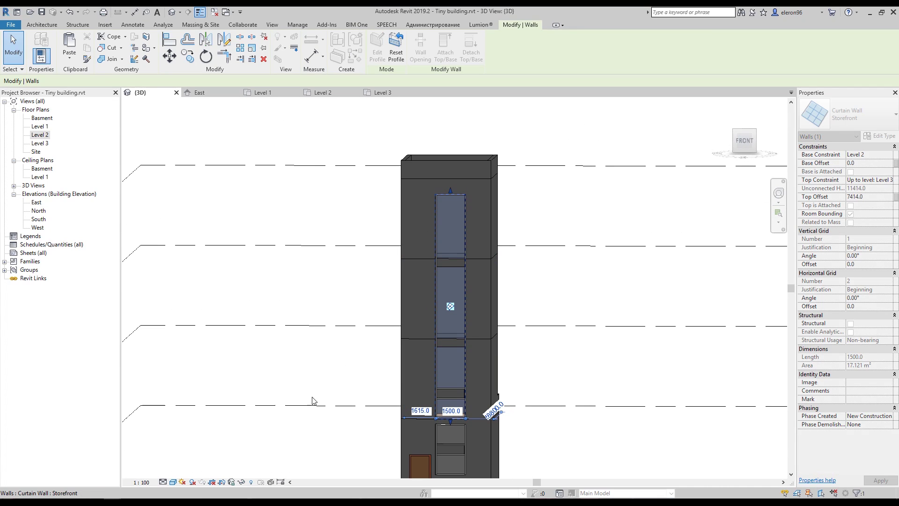
mouse_move(112, 503)
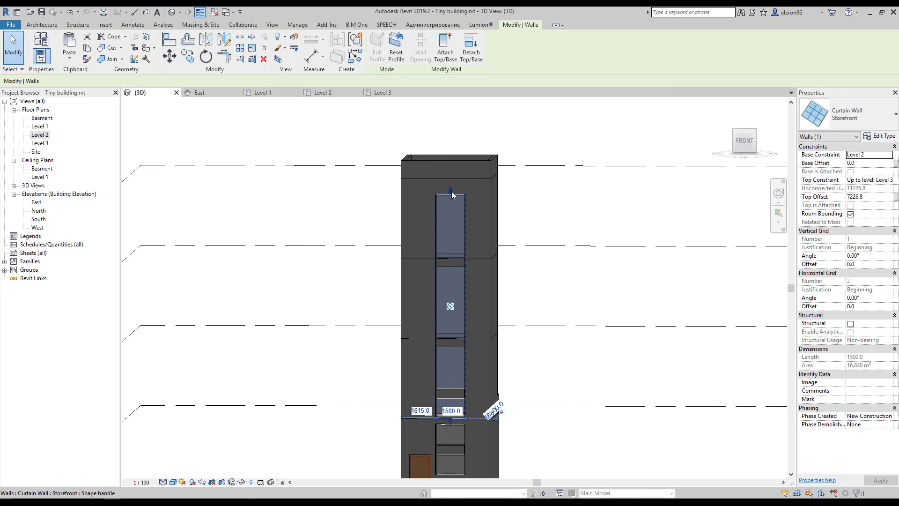
drag(452, 195, 451, 175)
middle_drag(490, 296, 486, 234)
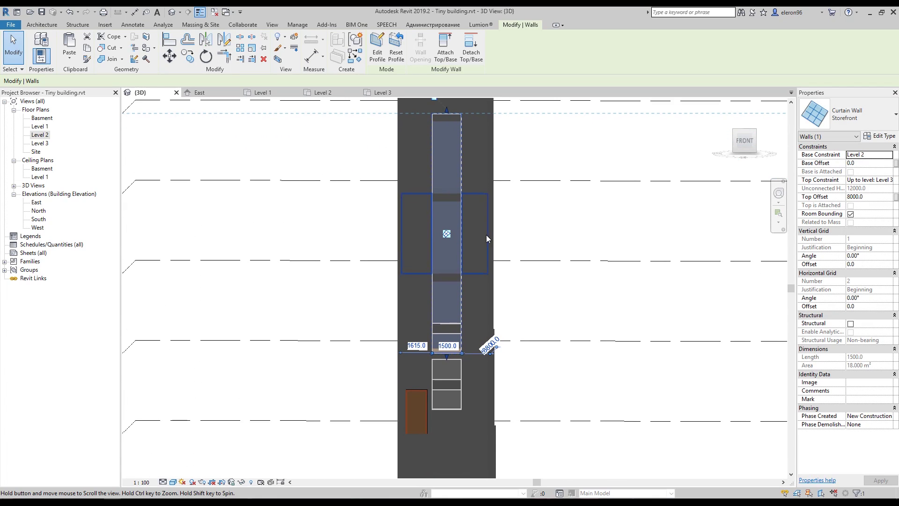
scroll(436, 318, up, 3)
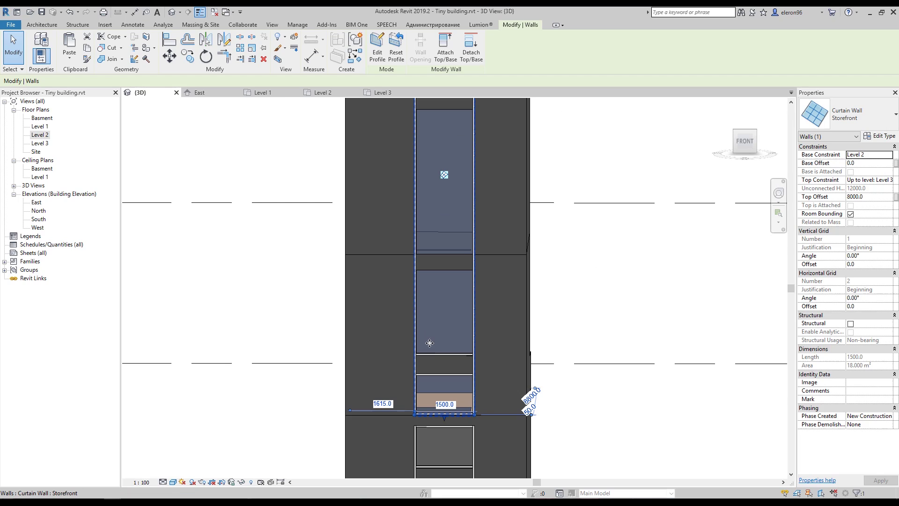
key(v)
click(445, 341)
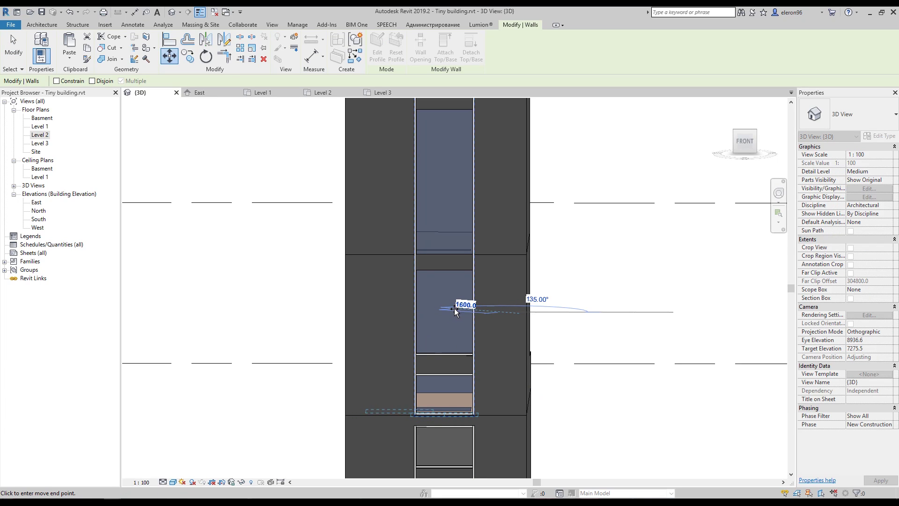
key(Escape)
In the Level 3 plan, move the tall storefront toward the west wall and set its distance from that wall to 500 mm
click(275, 93)
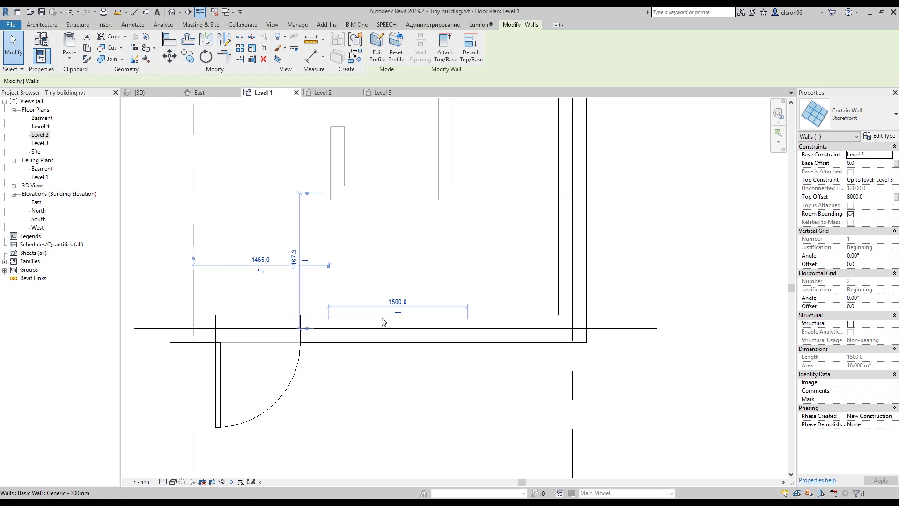
scroll(383, 321, down, 4)
click(374, 92)
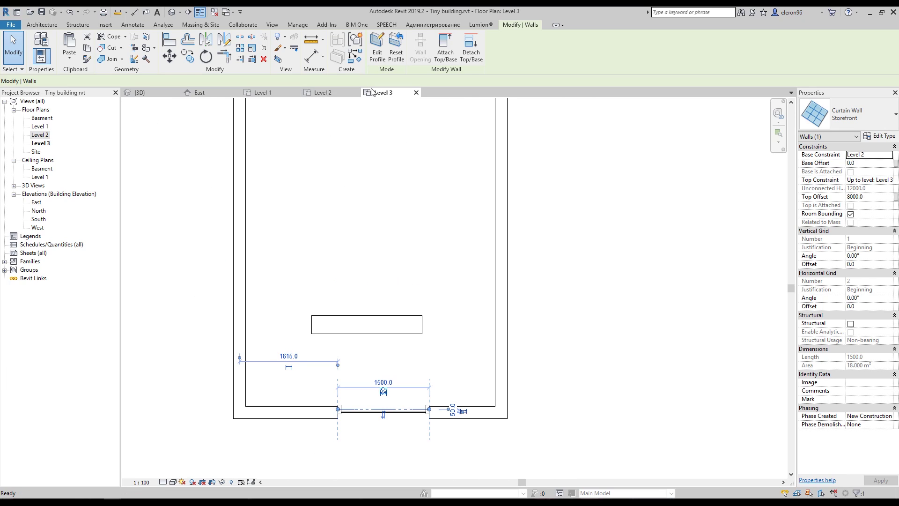
click(173, 58)
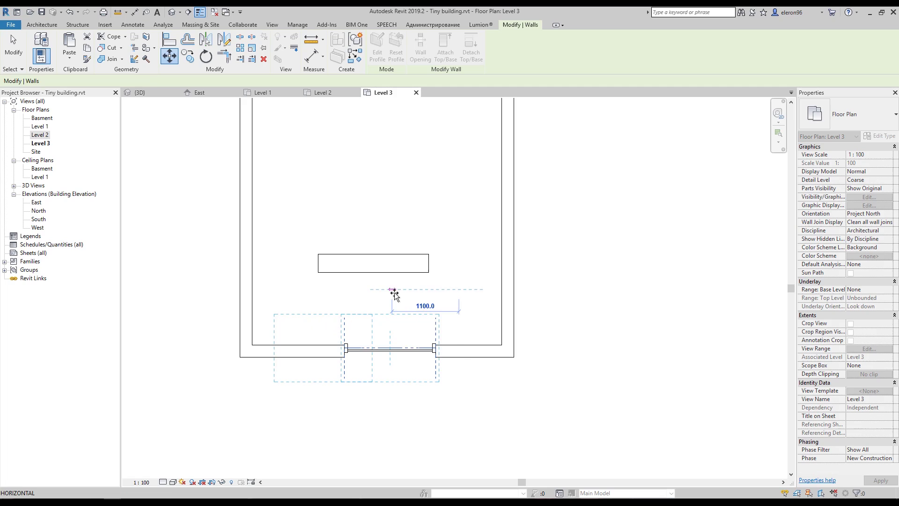
click(395, 294)
click(266, 296)
text(5)
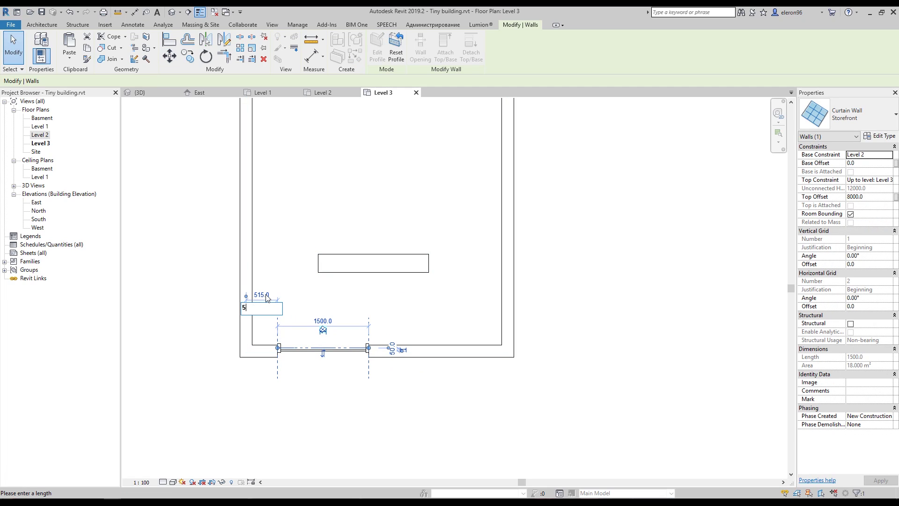
text(00)
key(Return)
click(339, 373)
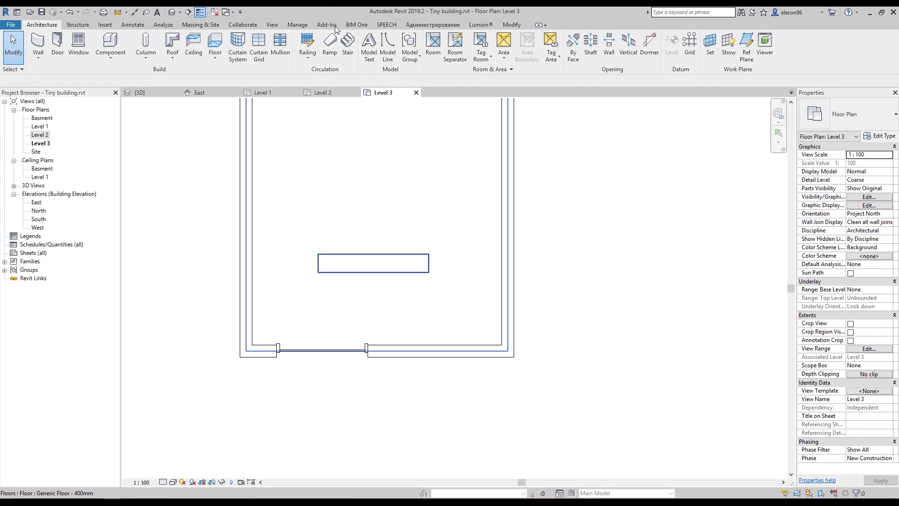
Compare the tall storefront's position and proportions in the 3D view with the reference photo of the facade
click(157, 92)
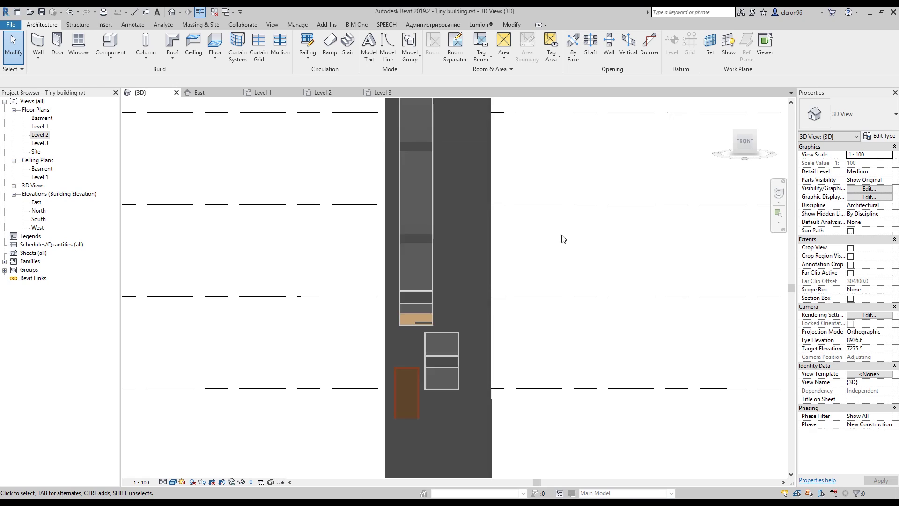
key(alt+Tab)
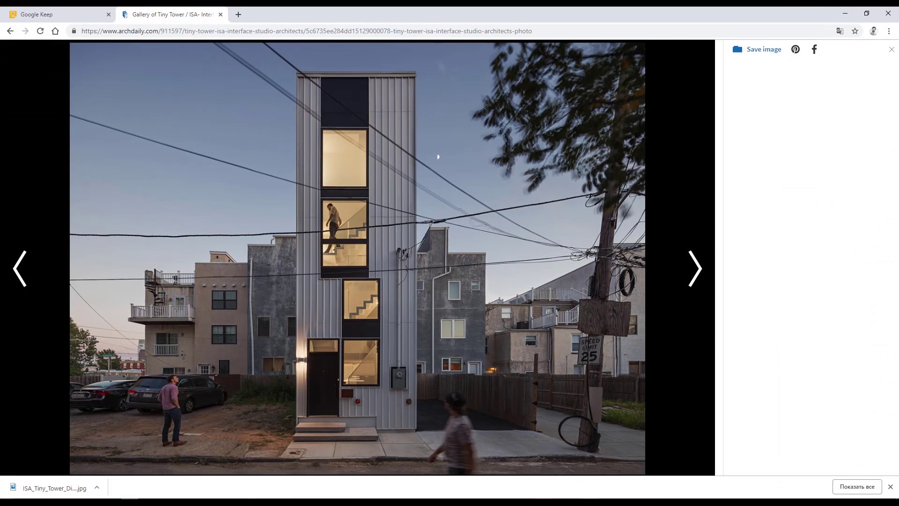
key(alt+Tab)
middle_drag(471, 268, 465, 320)
scroll(423, 356, up, 2)
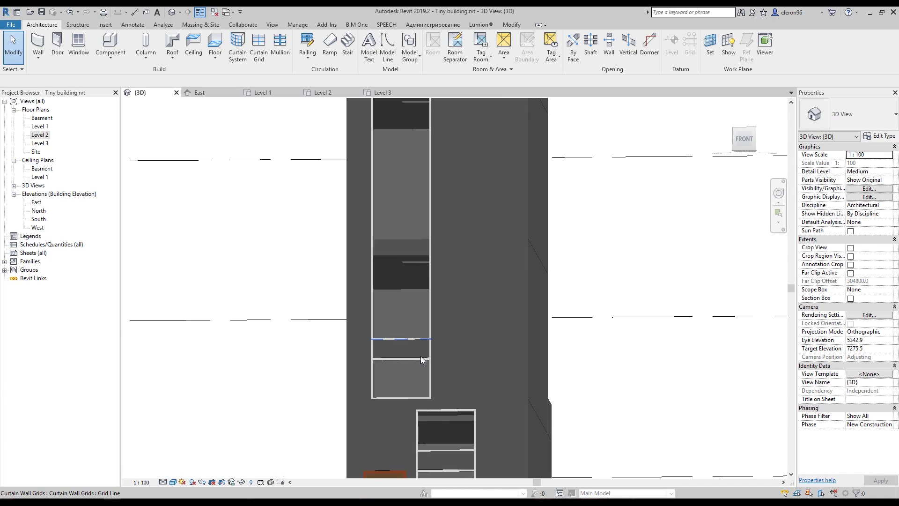
key(alt+Tab)
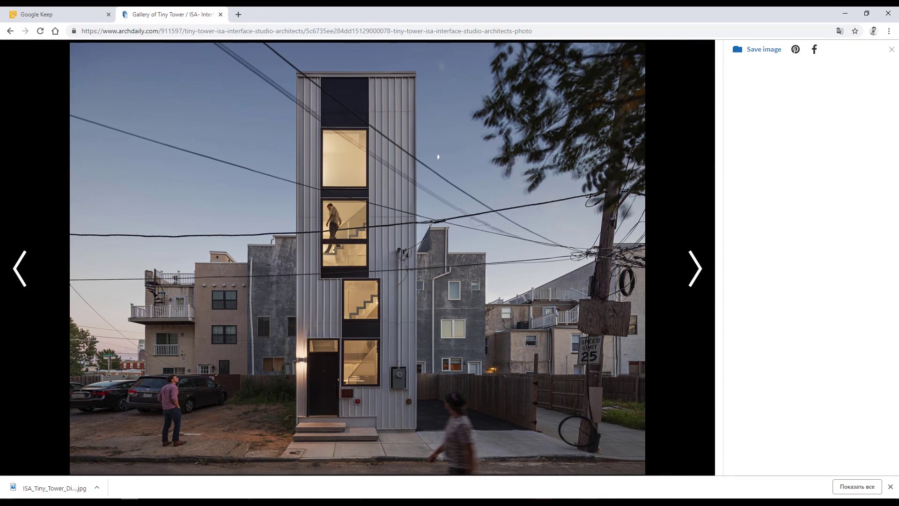
key(alt+Tab)
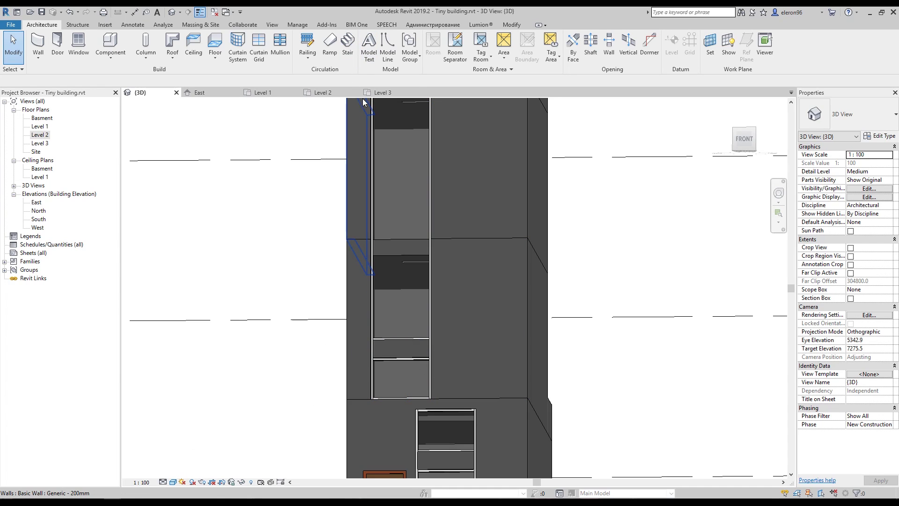
In the Level 3 plan, stretch the tall storefront's east end outward to widen it, and check the facade in 3D
click(383, 92)
click(329, 352)
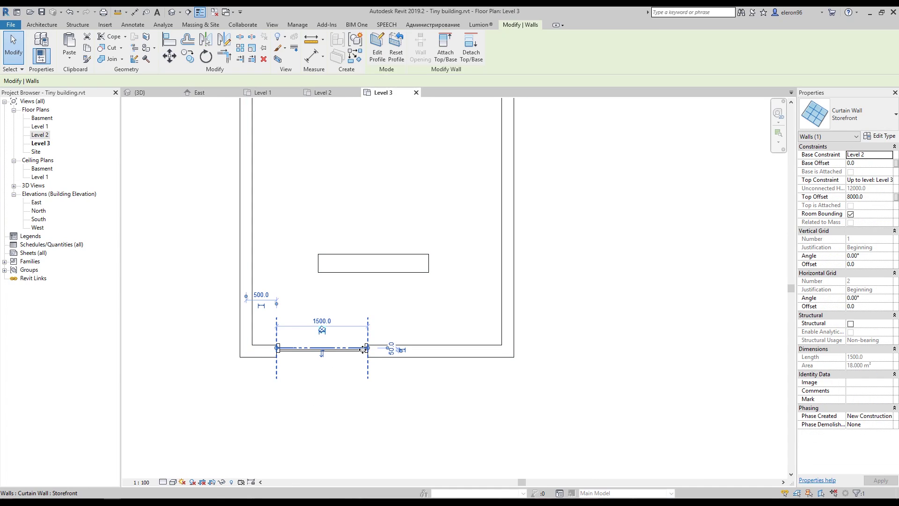
drag(367, 348, 410, 348)
click(256, 425)
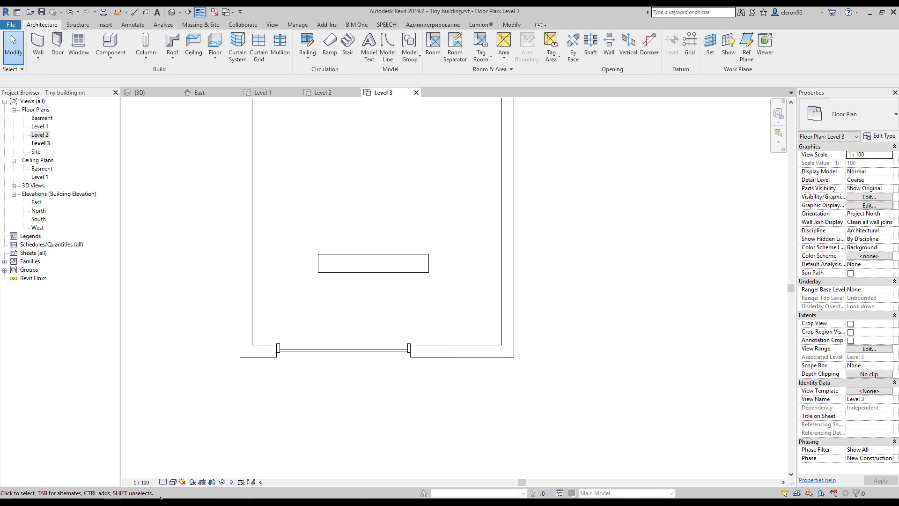
click(152, 93)
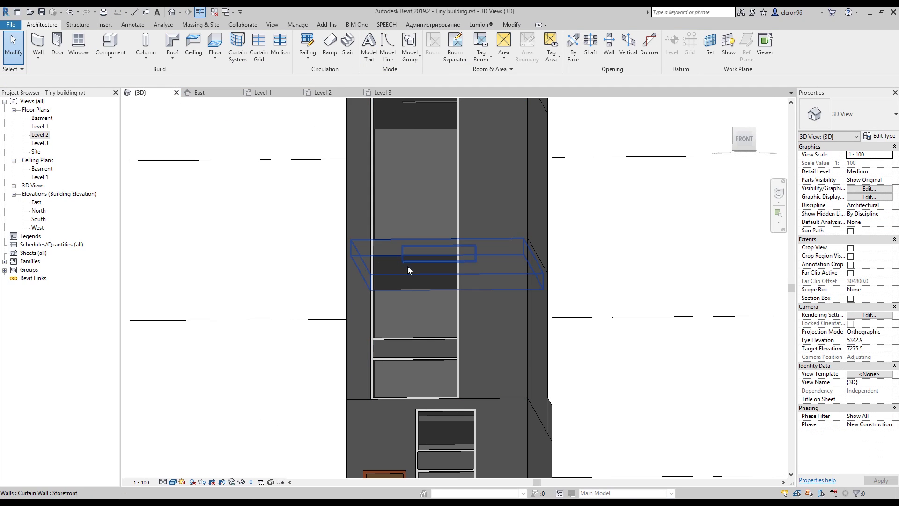
shift+middle_drag(570, 211, 567, 251)
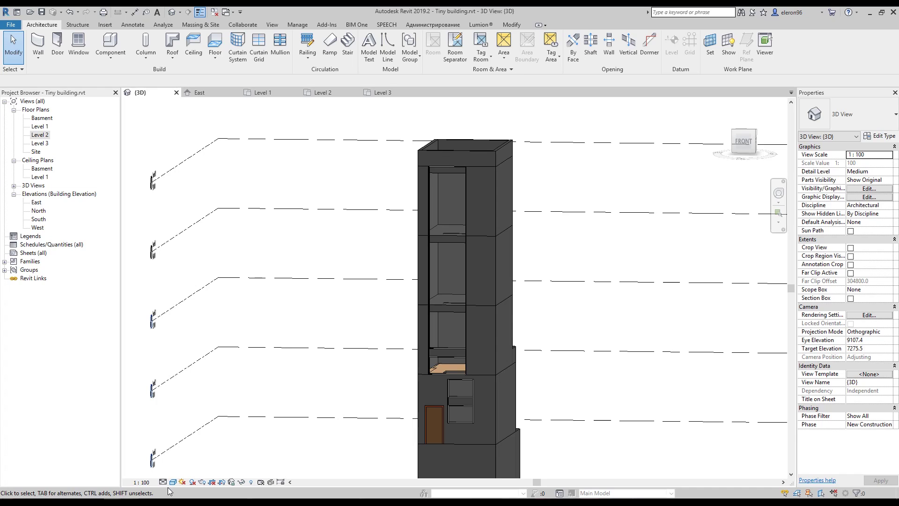
Add a horizontal curtain grid line across the tall storefront, about 2100 mm below its top edge
scroll(422, 192, up, 5)
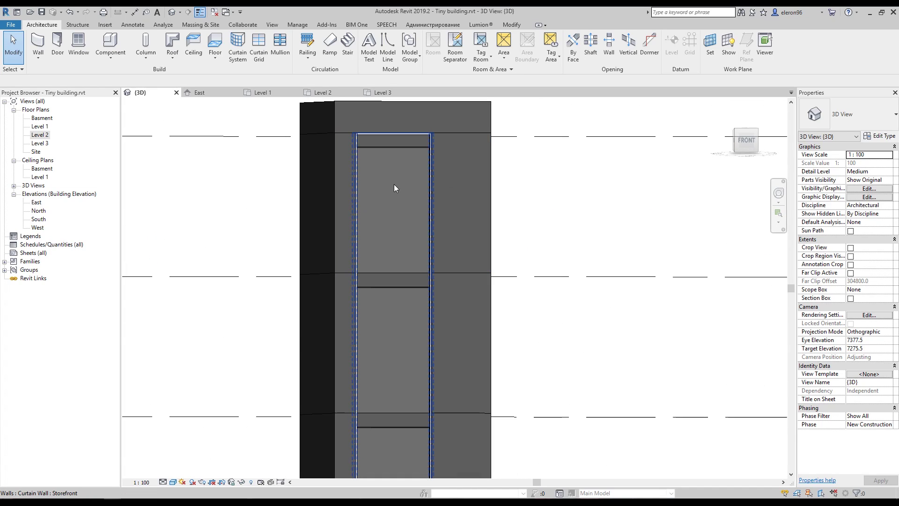
scroll(394, 187, up, 2)
click(258, 47)
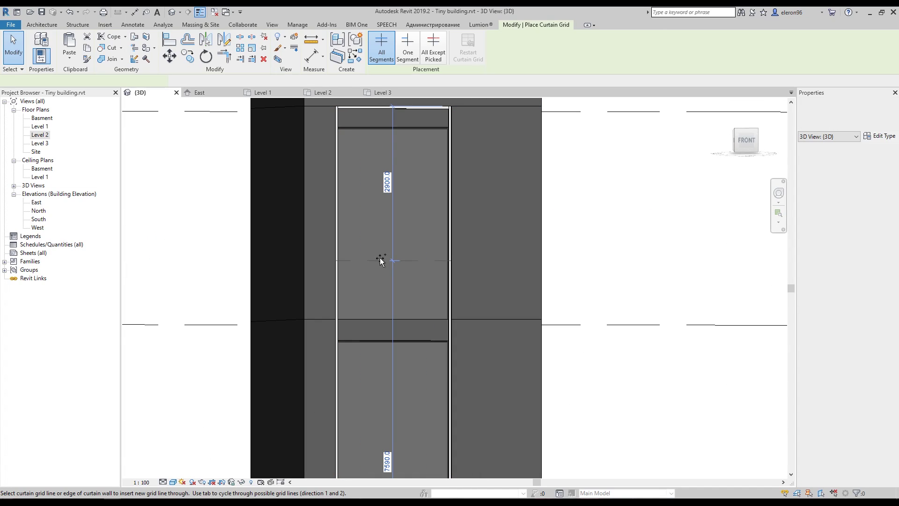
click(383, 219)
middle_drag(418, 206, 390, 213)
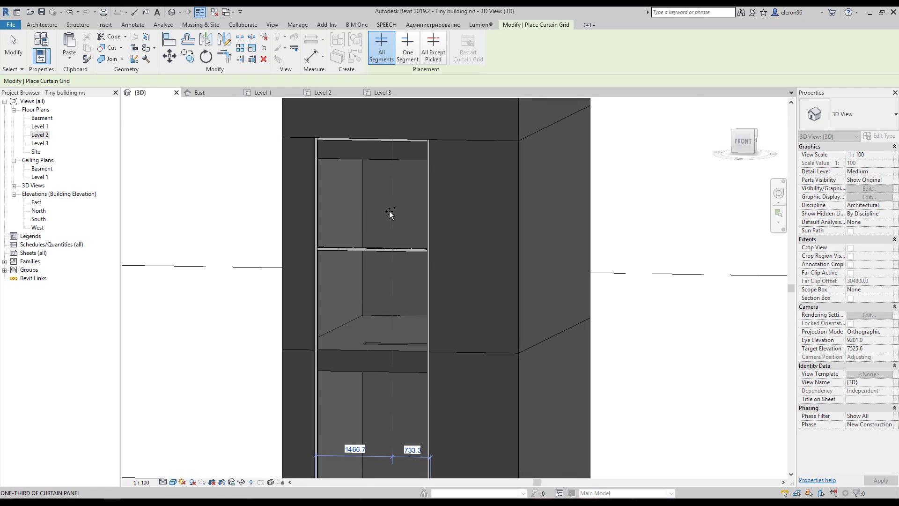
key(Escape)
key(Escape)
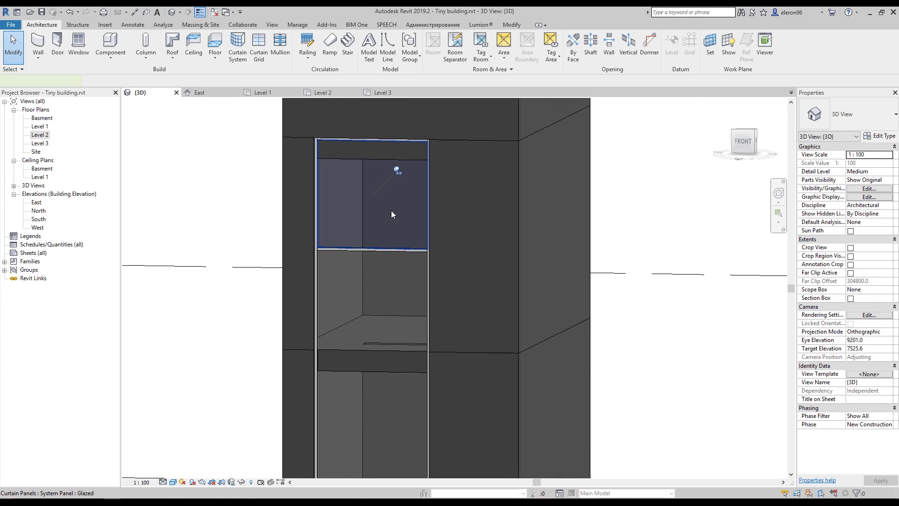
Change the tall storefront's topmost glazed panel to the basic wall type Generic - 250mm
click(392, 215)
click(847, 115)
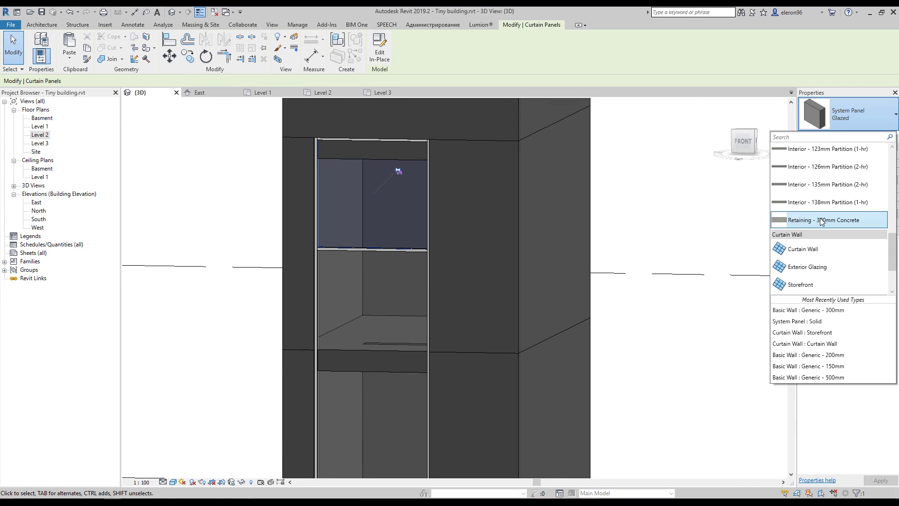
scroll(822, 221, up, 5)
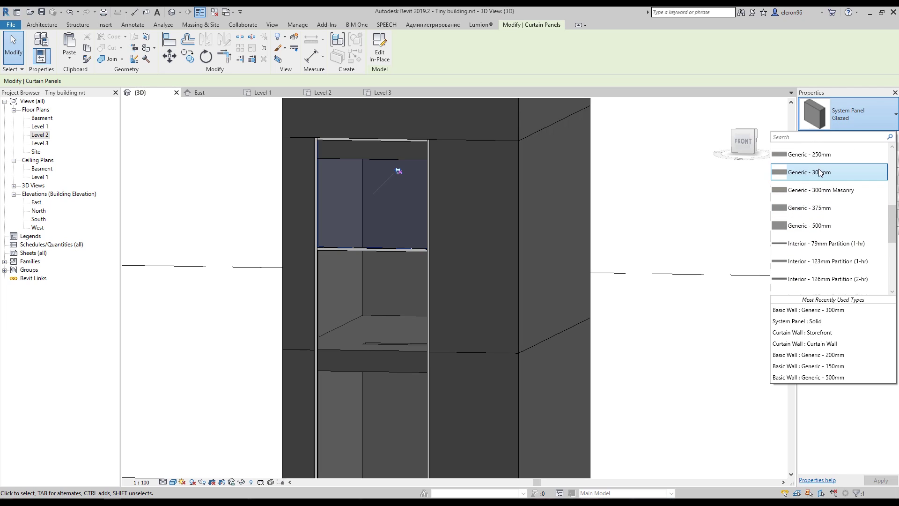
click(821, 155)
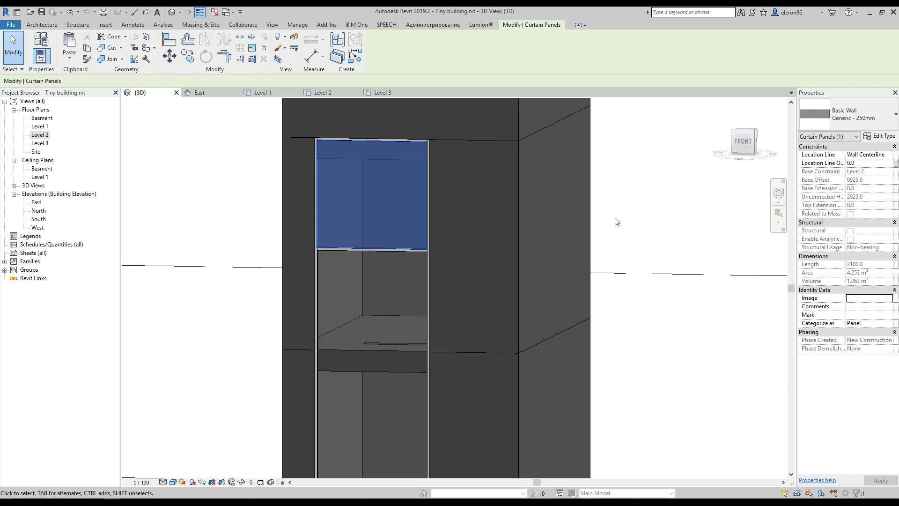
click(617, 221)
Delete the vertical mullion on the west side of the topmost solid panel
scroll(644, 216, down, 3)
shift+middle_drag(661, 242, 607, 241)
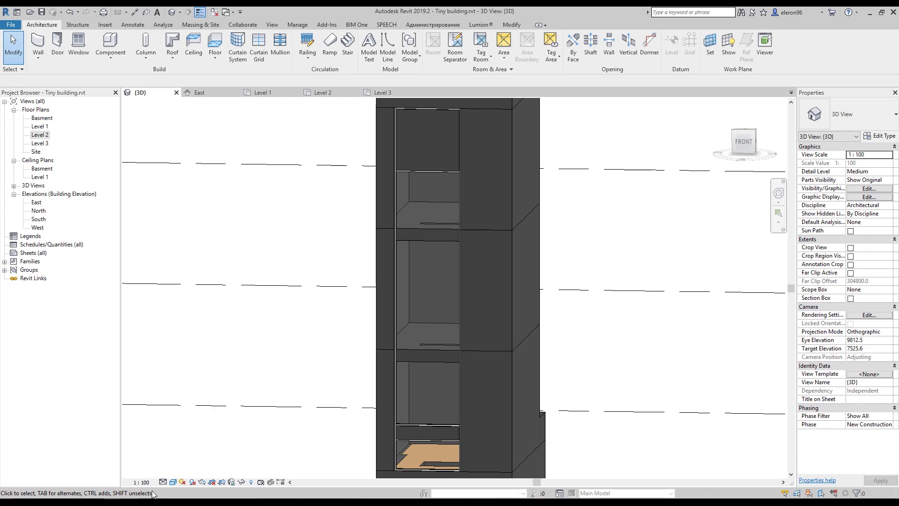
shift+middle_drag(421, 244, 394, 243)
scroll(431, 215, up, 3)
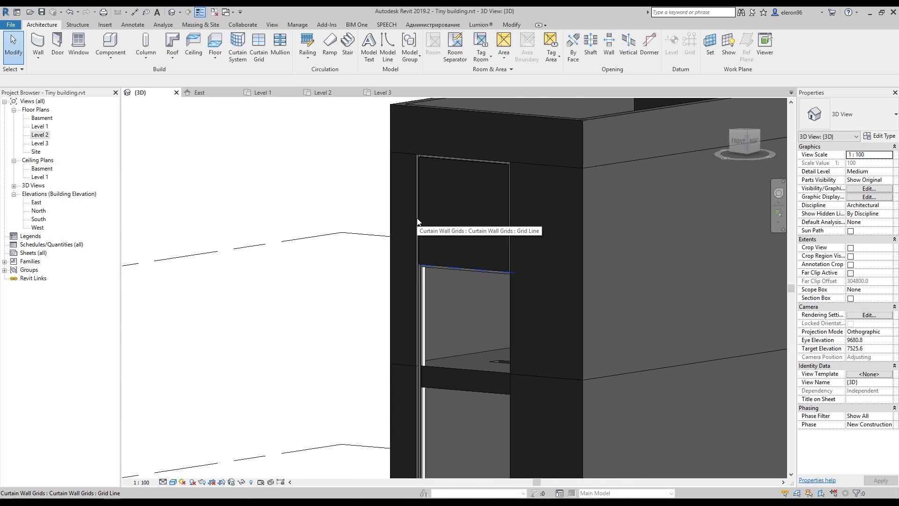
key(Tab)
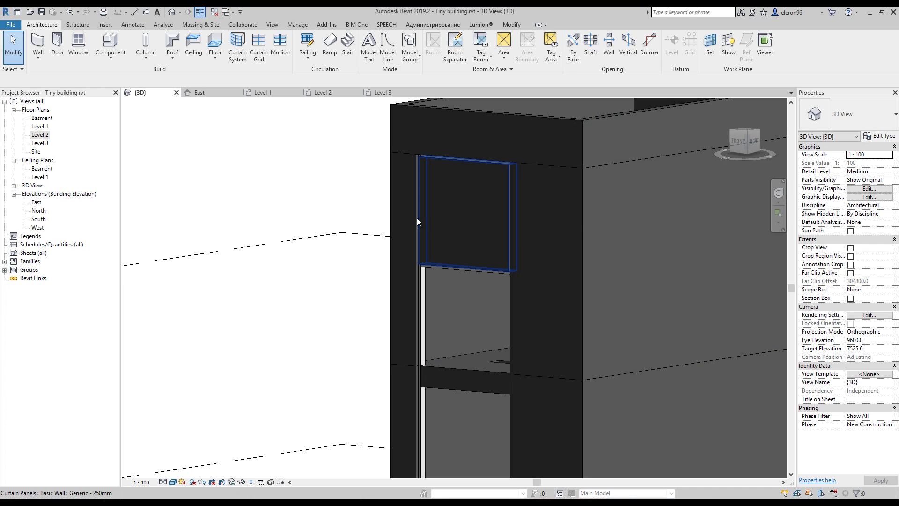
key(Tab)
click(417, 218)
key(Escape)
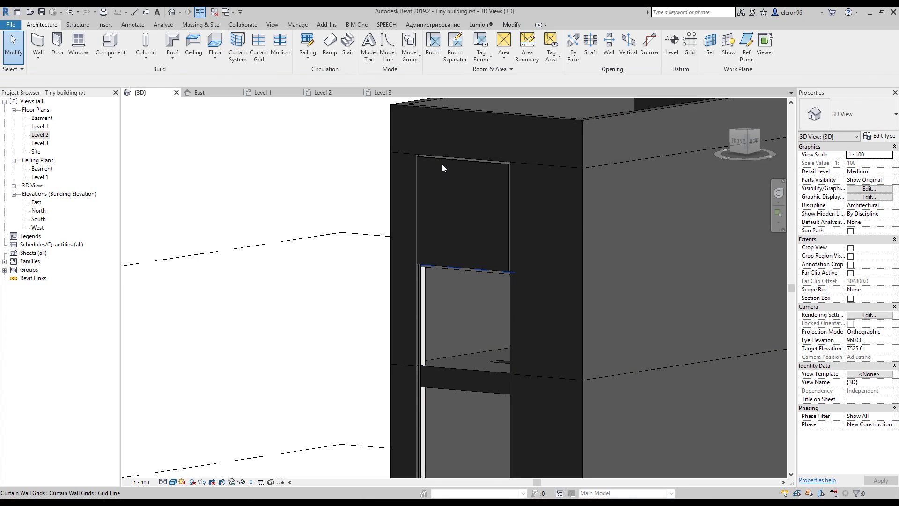
Delete the horizontal mullion along the top edge of the topmost solid panel
key(Tab)
key(Tab)
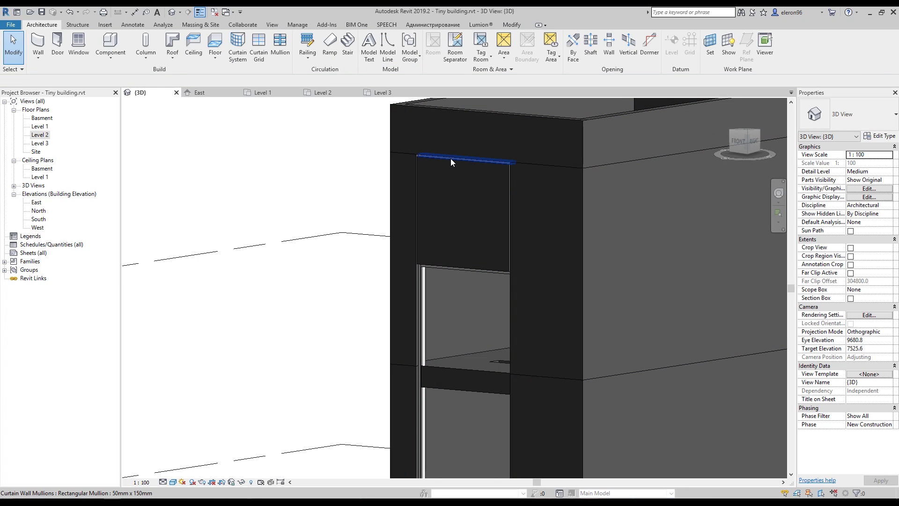
click(451, 158)
click(491, 133)
key(Delete)
Delete the vertical mullion on the east side of the topmost solid panel
shift+middle_drag(435, 217, 596, 232)
scroll(519, 227, up, 2)
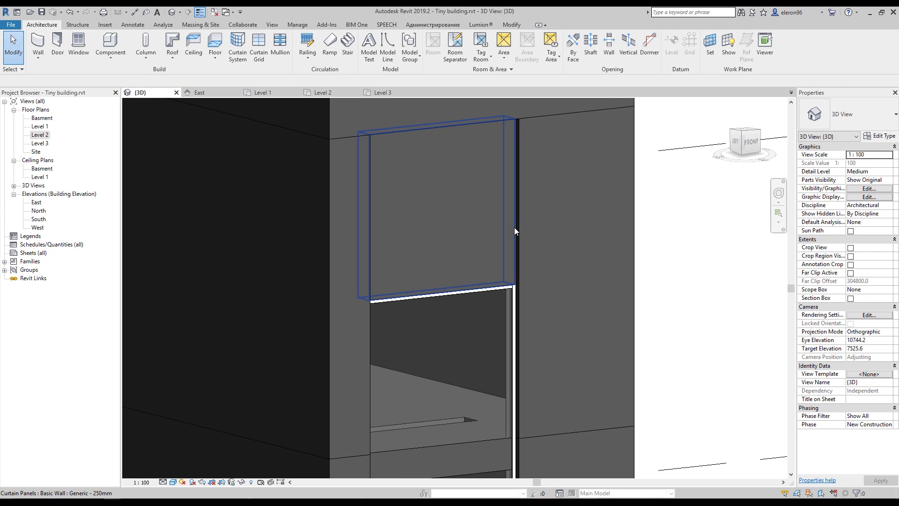
key(Tab)
key(Tab)
click(515, 227)
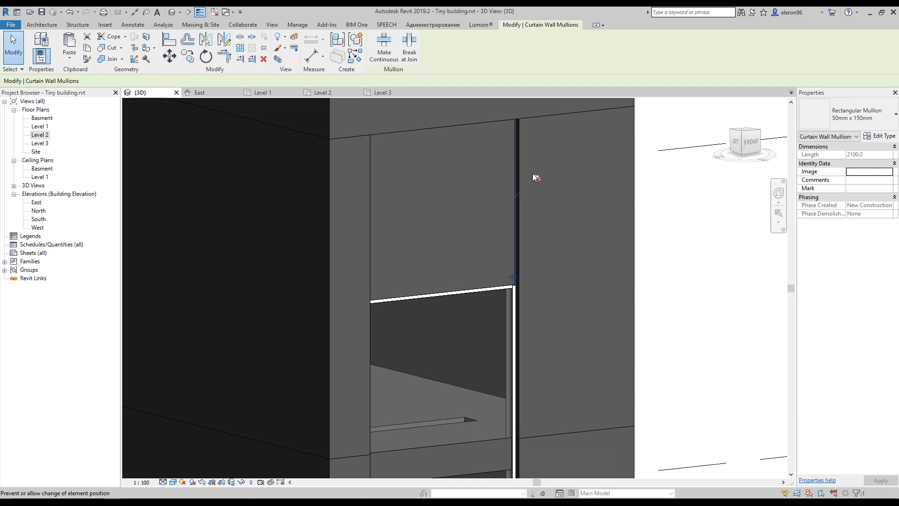
key(Escape)
Delete the short west-side mullion beside the storefront's lower solid panel
shift+middle_drag(662, 299, 480, 270)
scroll(276, 262, down, 2)
shift+middle_drag(300, 336, 368, 302)
middle_drag(429, 351, 440, 193)
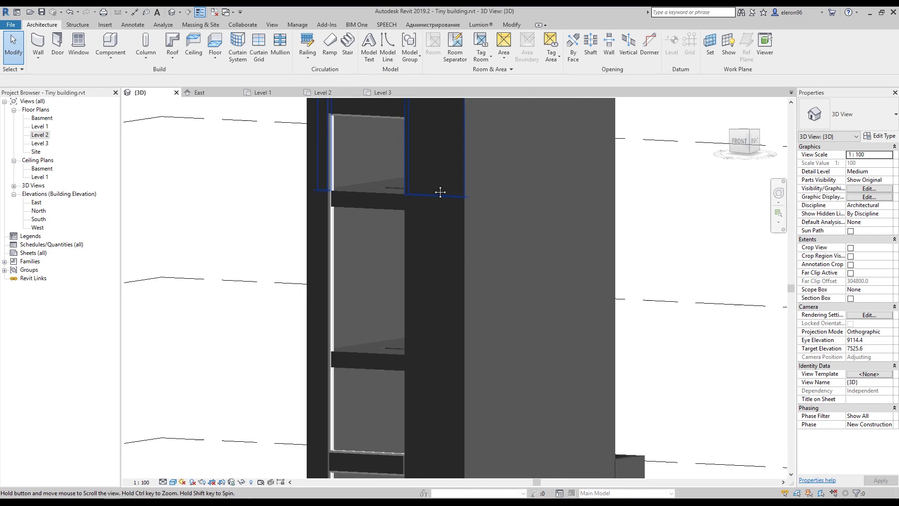
shift+middle_drag(402, 364, 424, 326)
middle_drag(443, 411, 438, 313)
scroll(378, 314, up, 6)
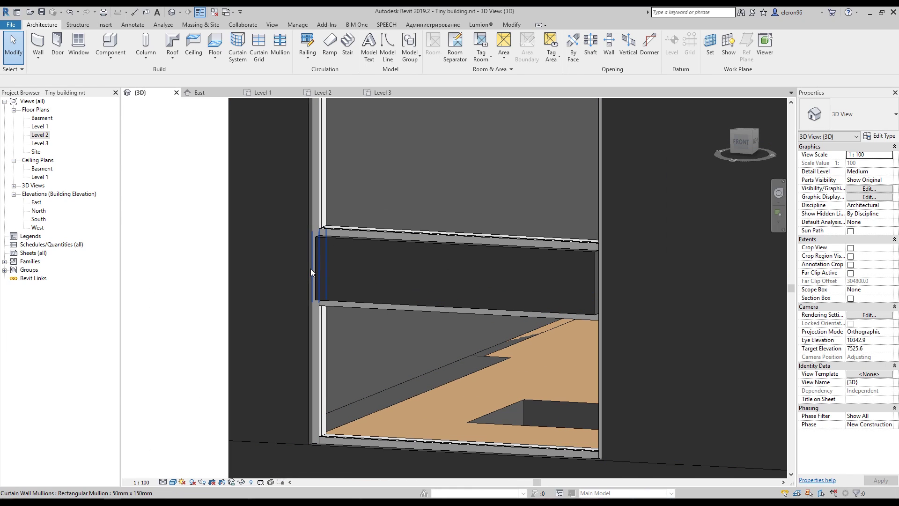
click(310, 269)
key(Escape)
Delete the short east-side mullion beside the storefront's lower solid panel
shift+middle_drag(333, 280, 591, 249)
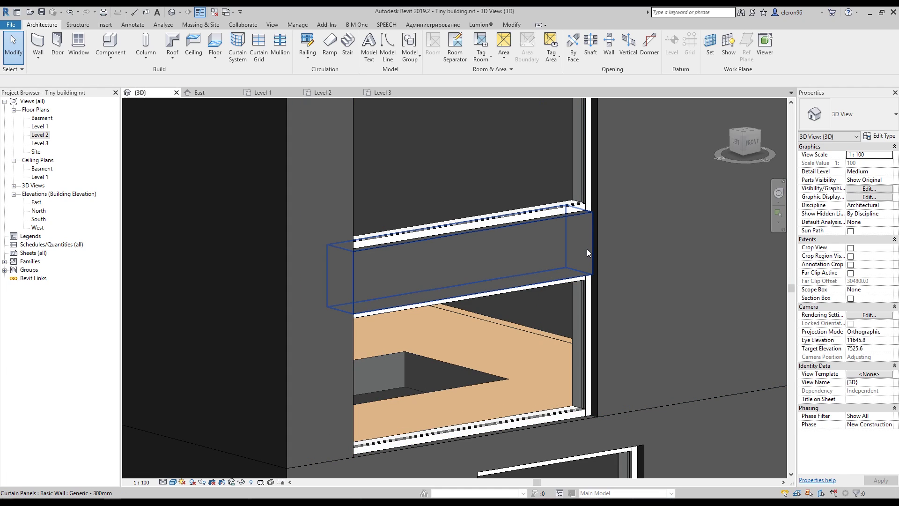
click(586, 249)
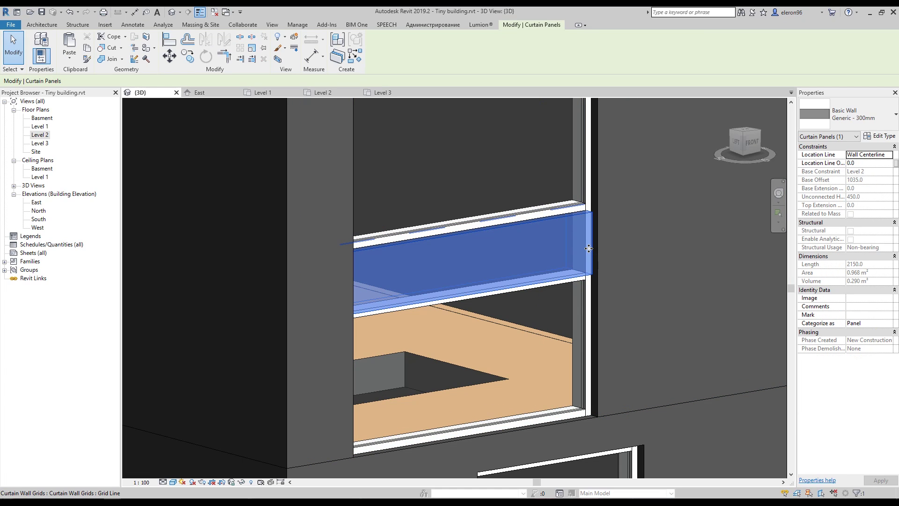
key(Escape)
key(Tab)
key(Tab)
key(Tab)
key(Tab)
key(Tab)
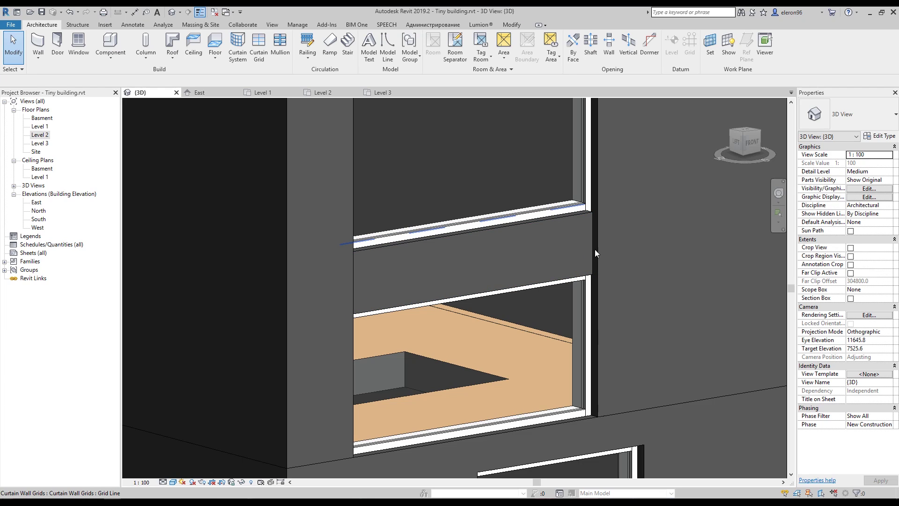
shift+middle_drag(594, 249, 608, 251)
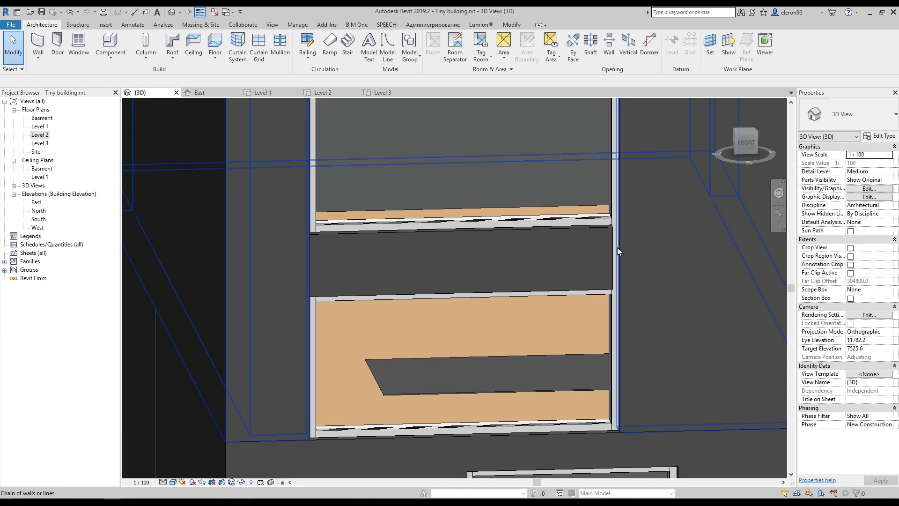
click(617, 251)
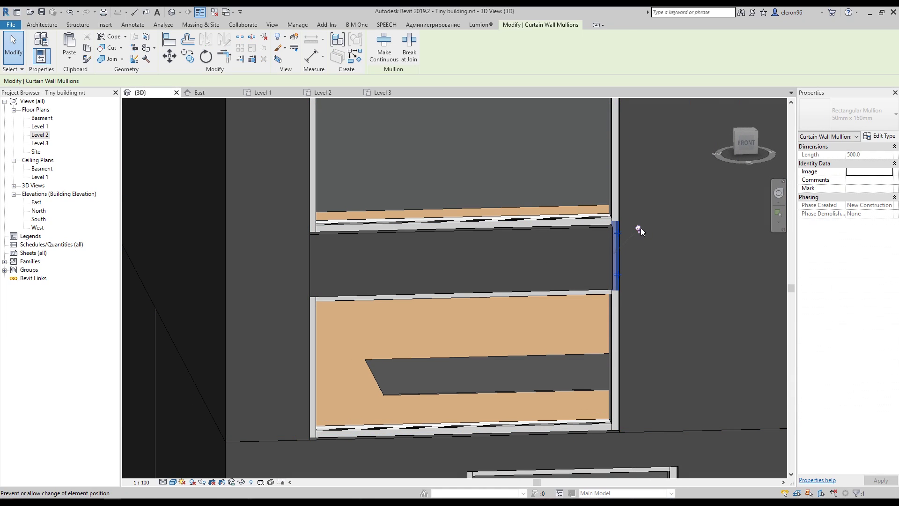
key(Escape)
Examine the front facade and the whole building from several angles in the 3D view
scroll(618, 273, down, 5)
mouse_move(502, 311)
shift+middle_down()
mouse_move(453, 311)
mouse_move(529, 295)
mouse_move(656, 300)
mouse_move(488, 317)
shift+middle_up()
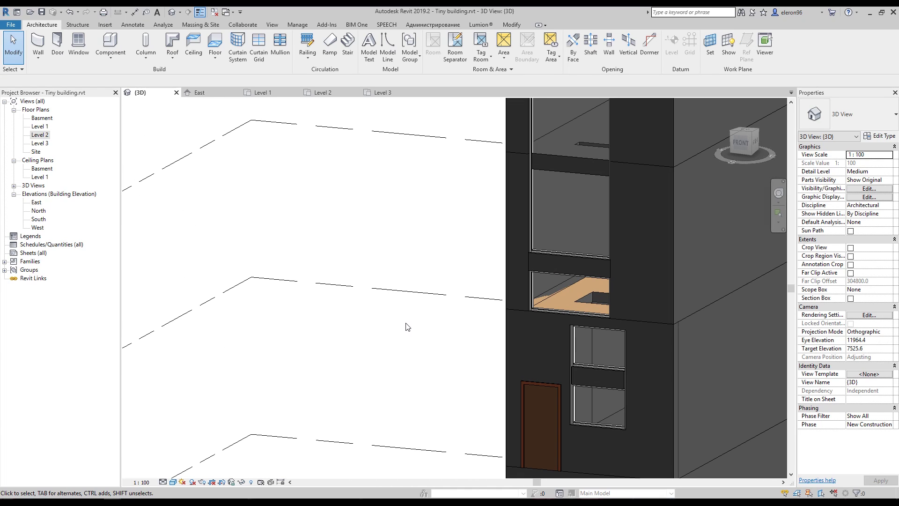
scroll(255, 328, down, 6)
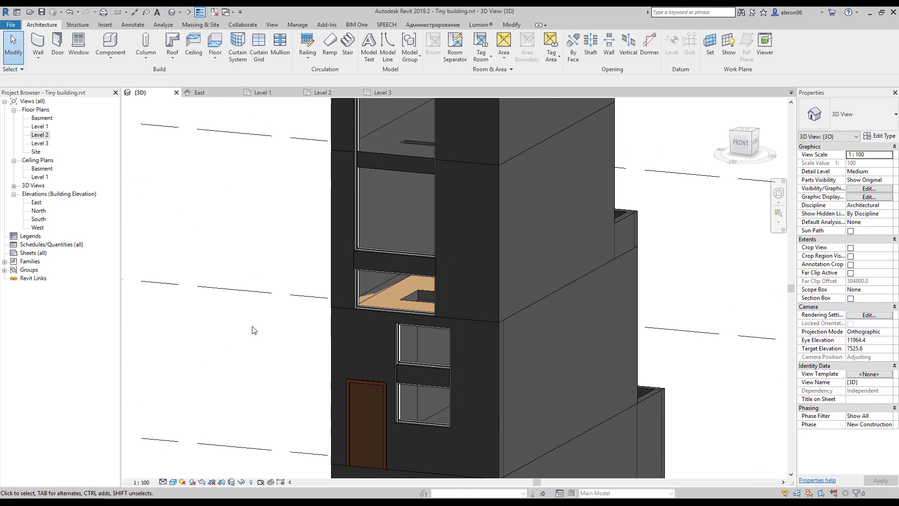
shift+middle_drag(368, 342, 485, 401)
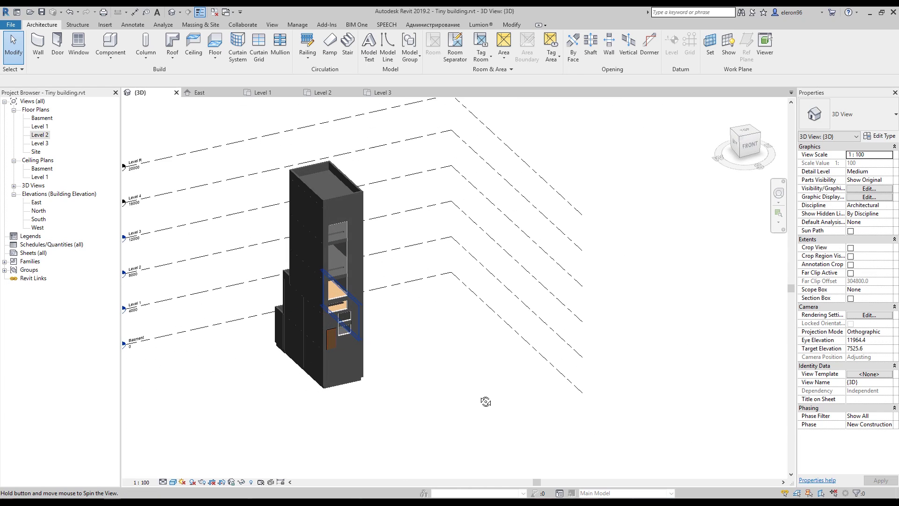
scroll(413, 331, up, 3)
middle_drag(439, 335, 558, 384)
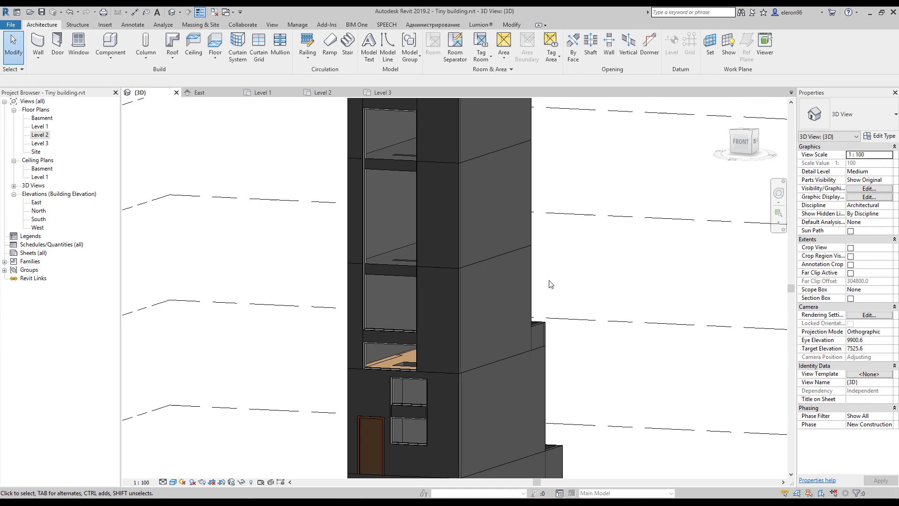
scroll(550, 284, down, 6)
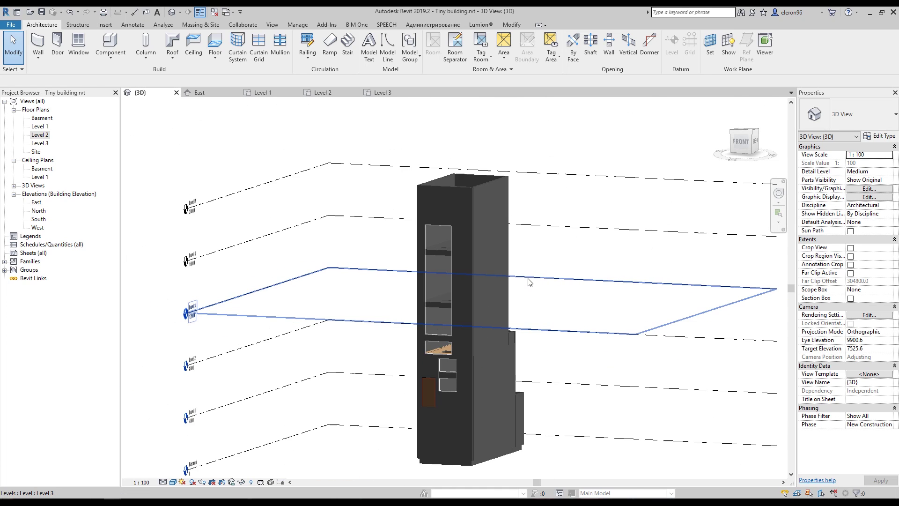
shift+middle_drag(586, 281, 552, 309)
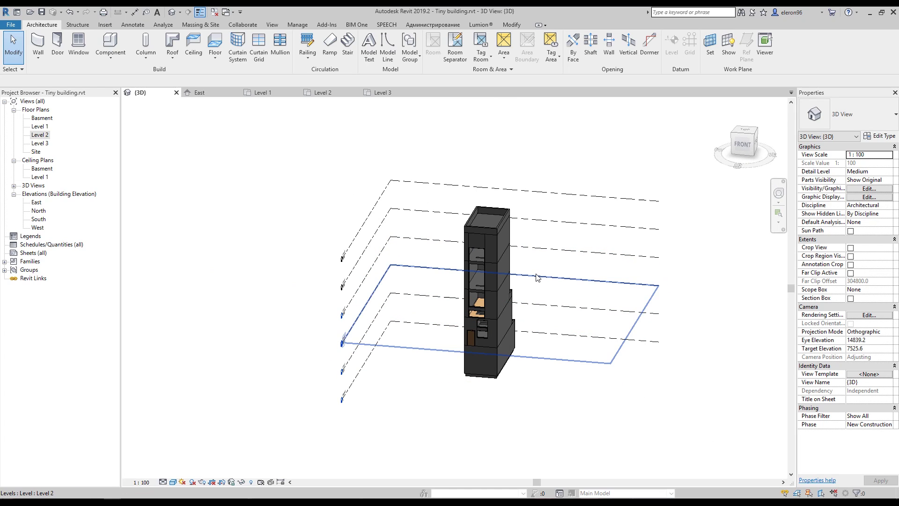
scroll(536, 277, up, 2)
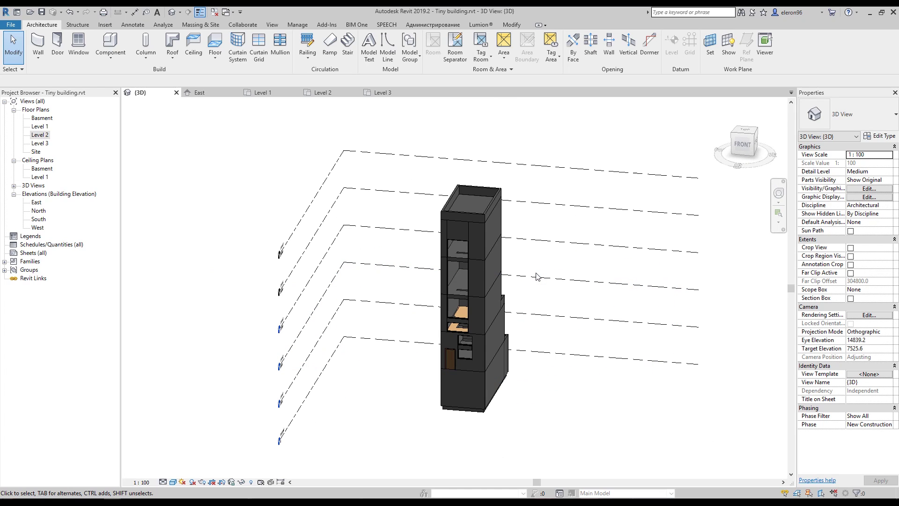